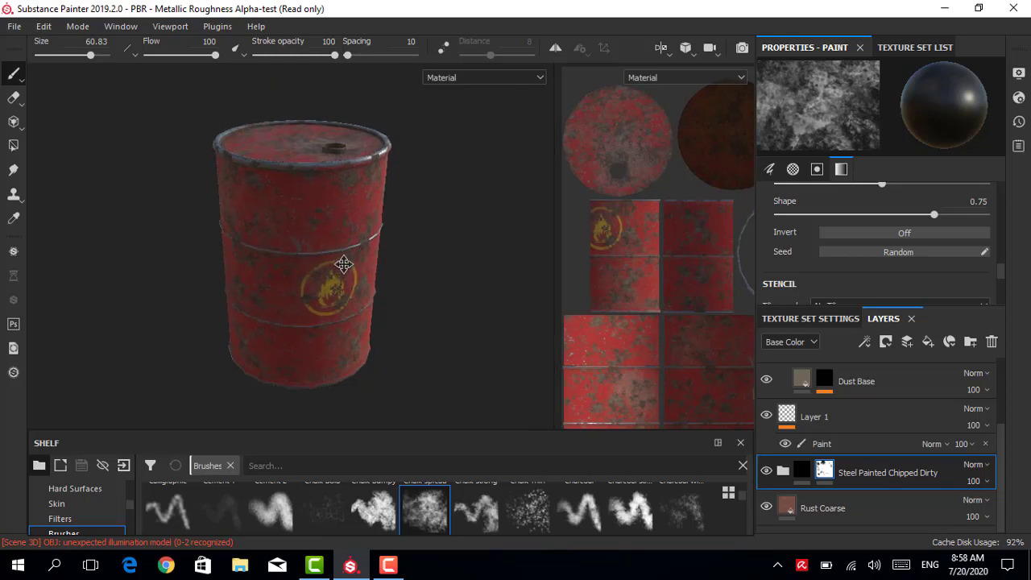
Orbit the textured red barrel in Substance Painter and rotate the environment lighting around it
mouse_move(345, 265)
left_mouse_down("alt")
mouse_move(374, 228)
mouse_move(126, 236)
mouse_move(207, 237)
mouse_move(291, 226)
mouse_move(295, 216)
left_mouse_up("alt")
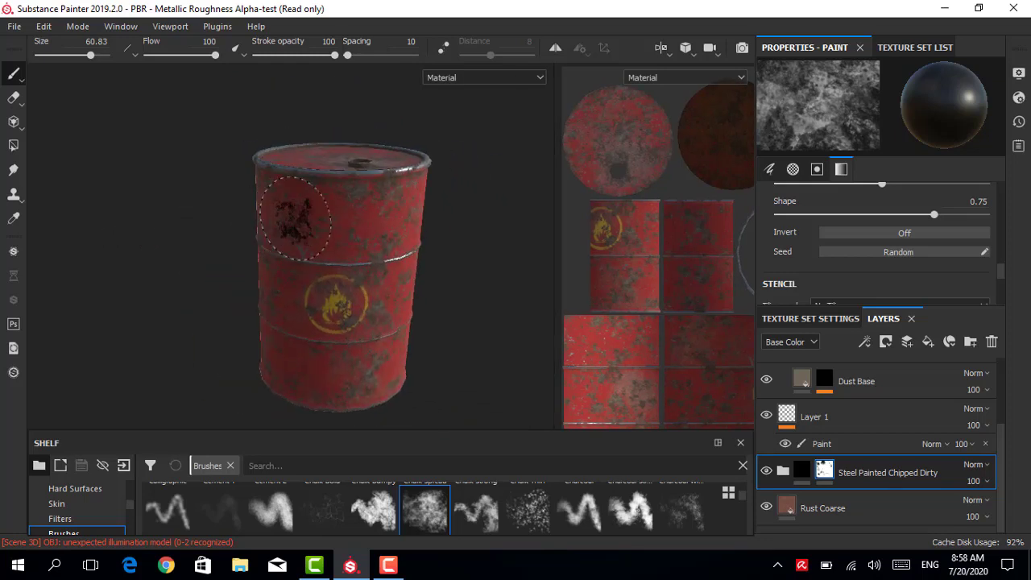
mouse_move(228, 213)
right_mouse_down("shift")
mouse_move(380, 224)
mouse_move(410, 207)
mouse_move(237, 218)
mouse_move(529, 218)
right_mouse_up("shift")
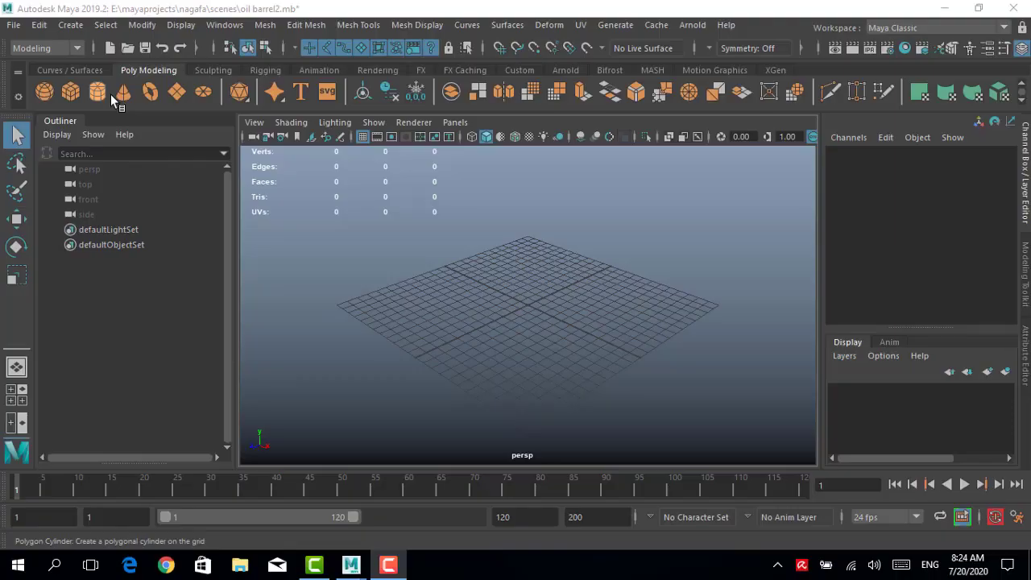
Set the polyCylinder1 radius to 40 and height to 100
scroll(568, 306, "up", 5)
scroll(568, 306, "down", 5)
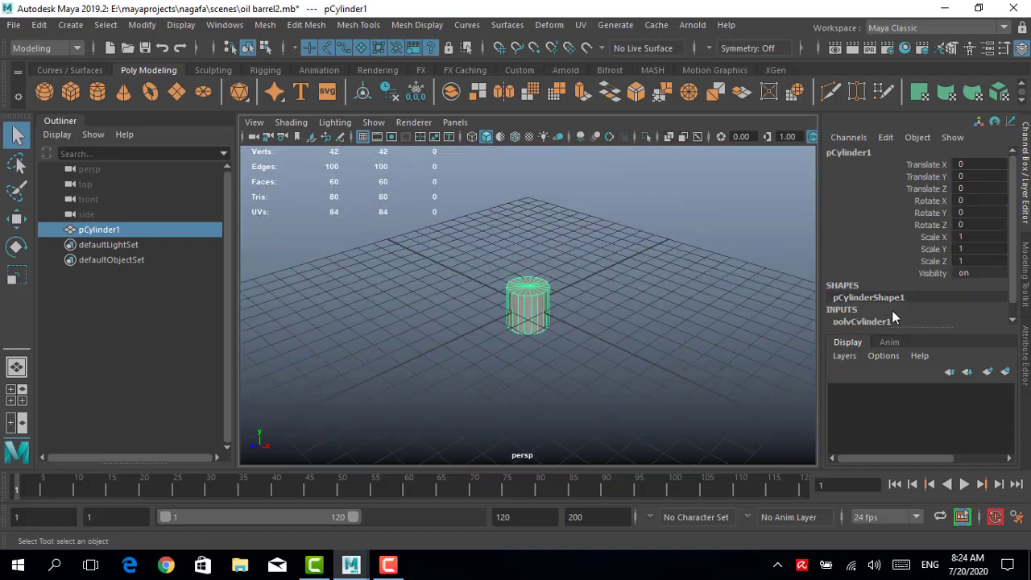
scroll(966, 274, "down", 3)
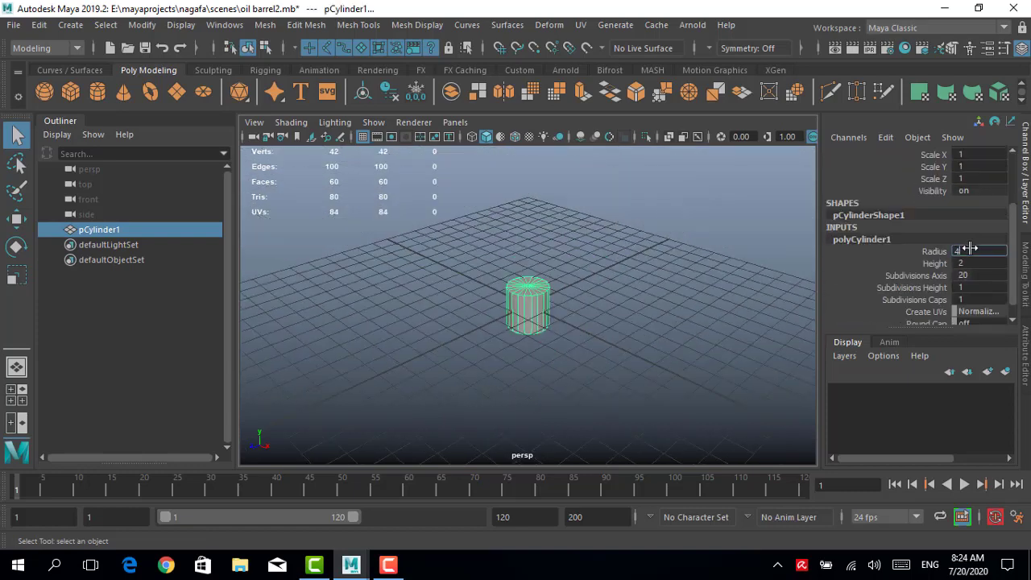
type("0")
key("Return")
scroll(547, 328, "down", 3)
left_click(982, 264)
type("1")
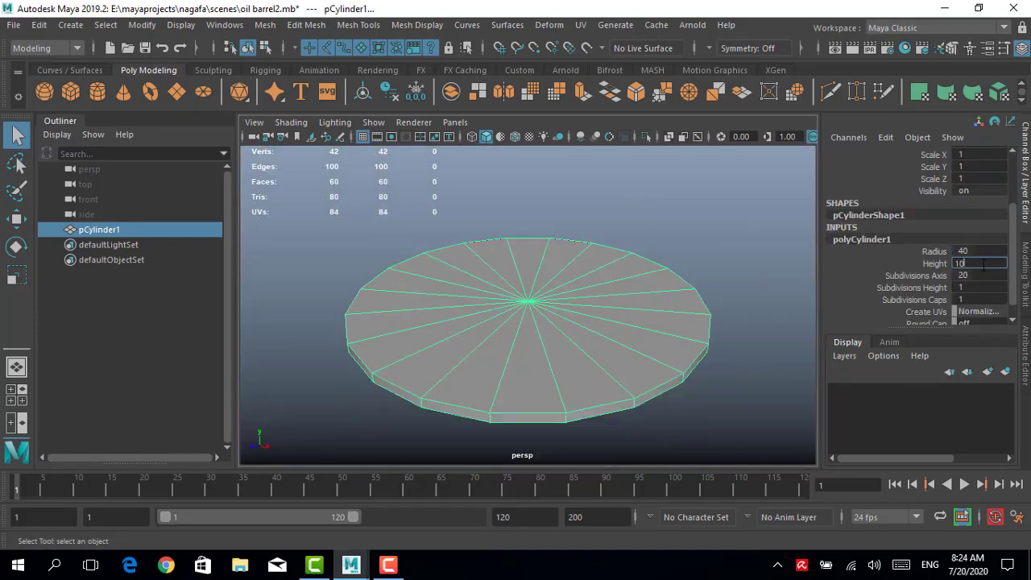
type("0")
key("Return")
Narrow the cylinder radius to 30, then widen it to 35
scroll(553, 223, "down", 5)
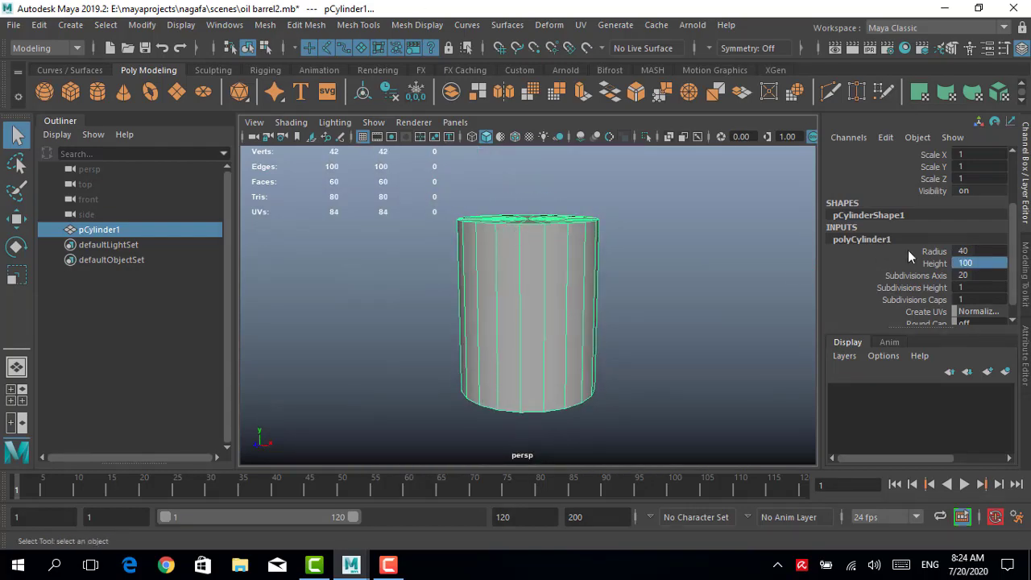
type("30")
key("Return")
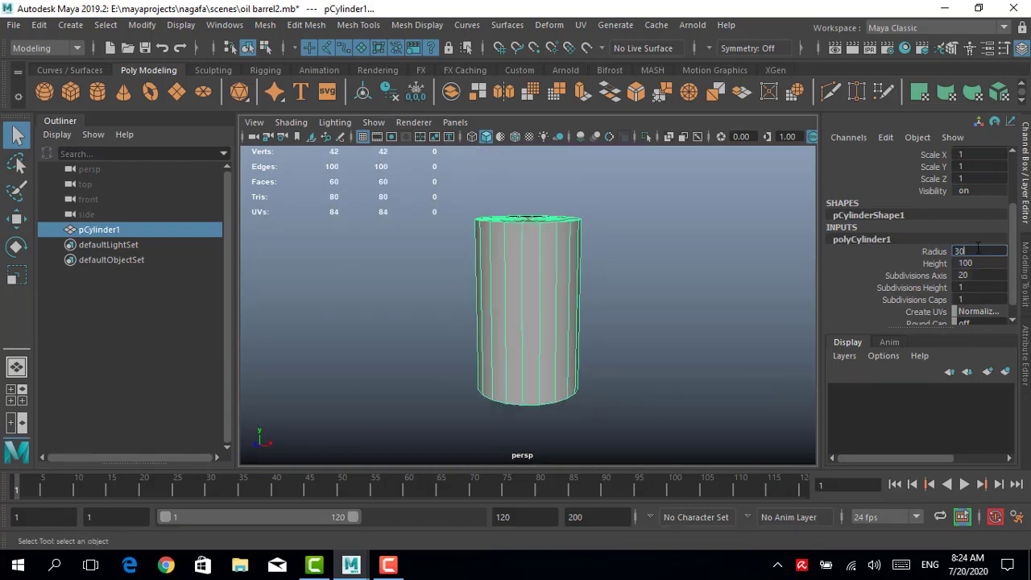
type("35")
middle_click_drag(854, 273, 604, 345)
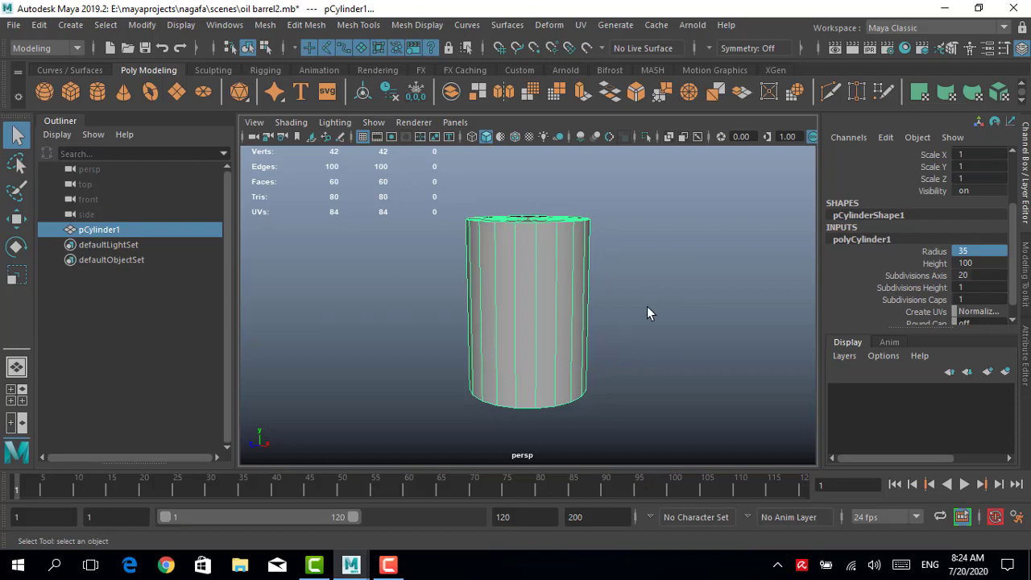
left_click(647, 306)
left_click(538, 278)
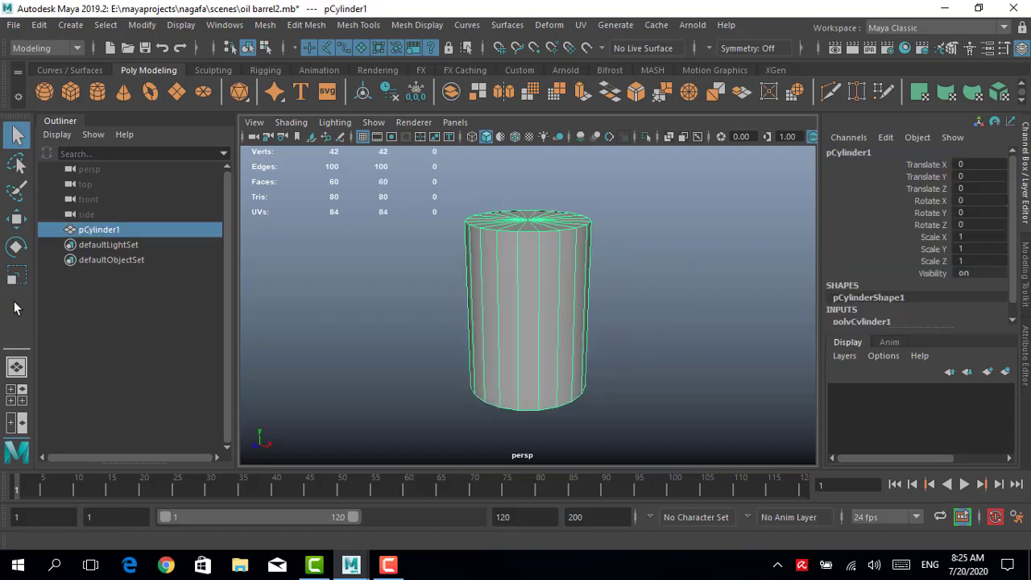
Insert two horizontal edge loops around the cylinder body with Insert Edge Loop
left_click(410, 26)
left_click(494, 138)
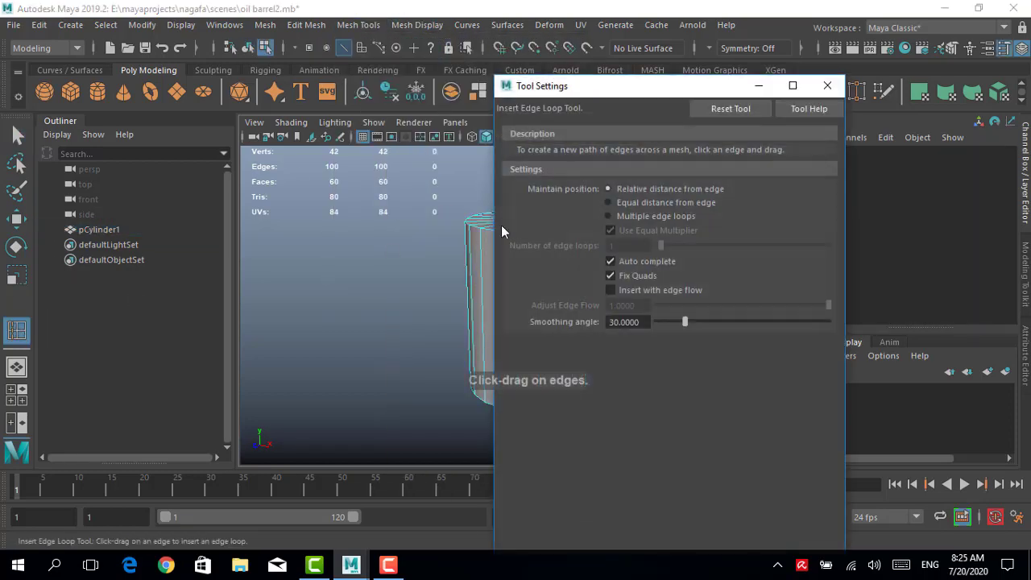
type("2")
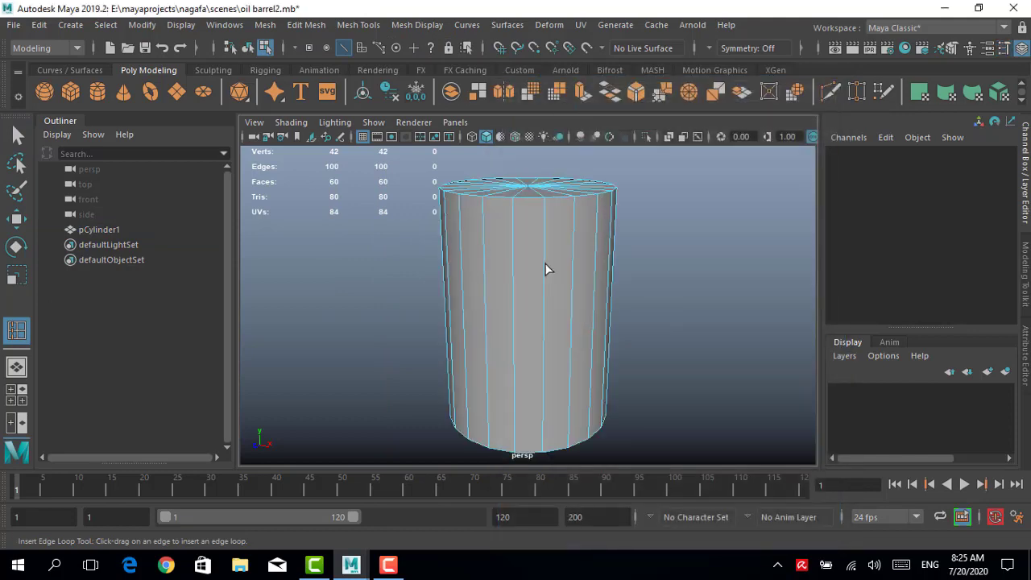
mouse_move(548, 269)
left_mouse_down()
mouse_move(605, 275)
mouse_move(595, 277)
left_mouse_up()
key("ctrl+z")
key("F8")
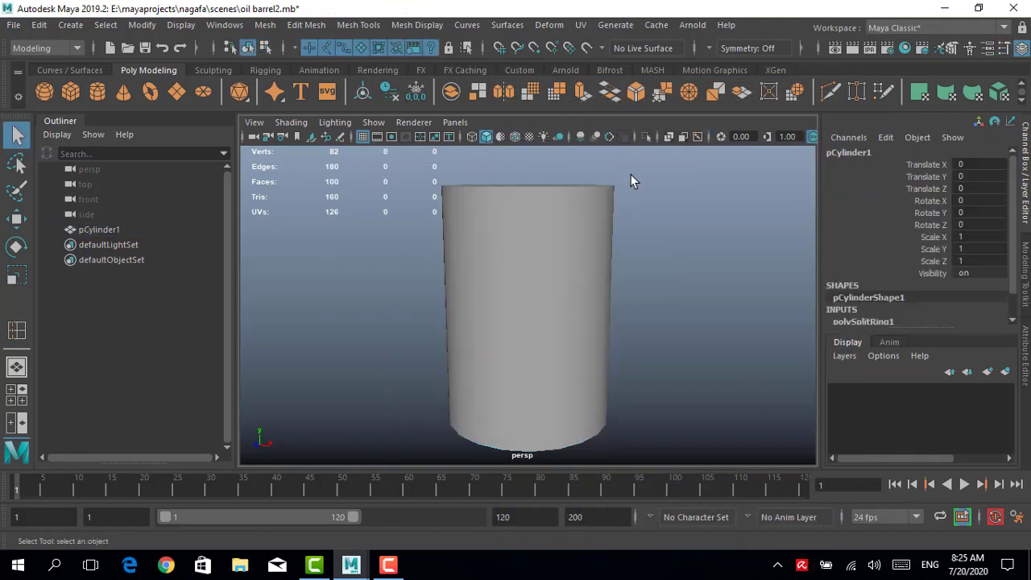
Set the polyCylinder1 cap and height subdivisions to 3
left_click_drag(631, 174, 626, 252, "alt")
scroll(895, 295, "down", 1)
left_click(896, 295)
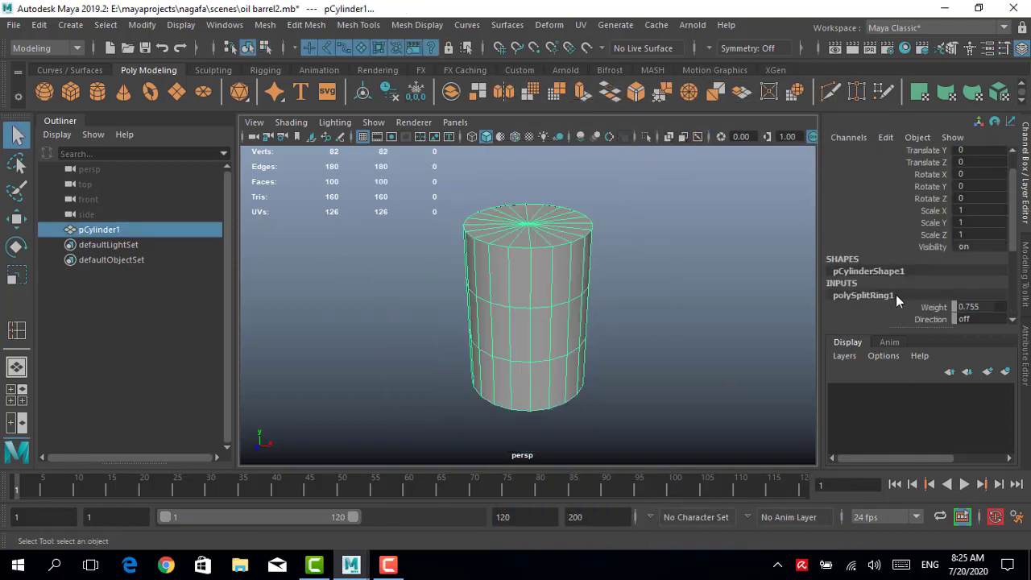
left_click(621, 263)
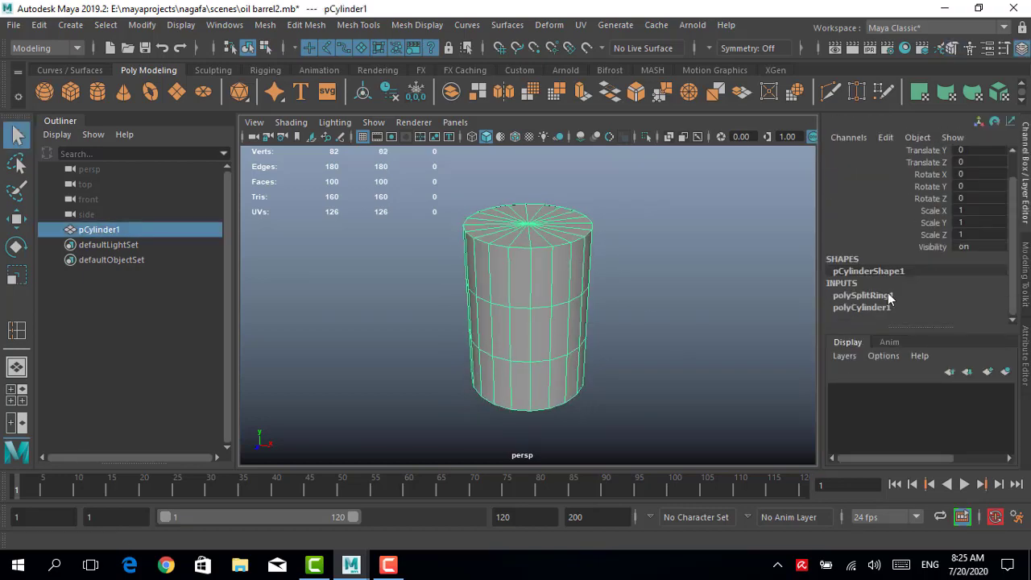
left_click(877, 307)
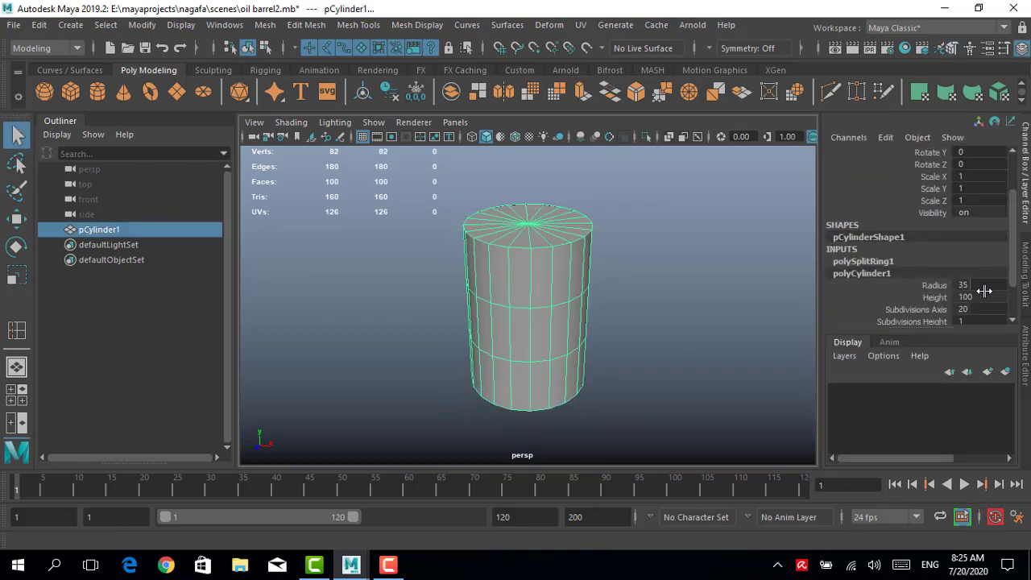
scroll(918, 290, "down", 2)
left_click(976, 299)
type("3")
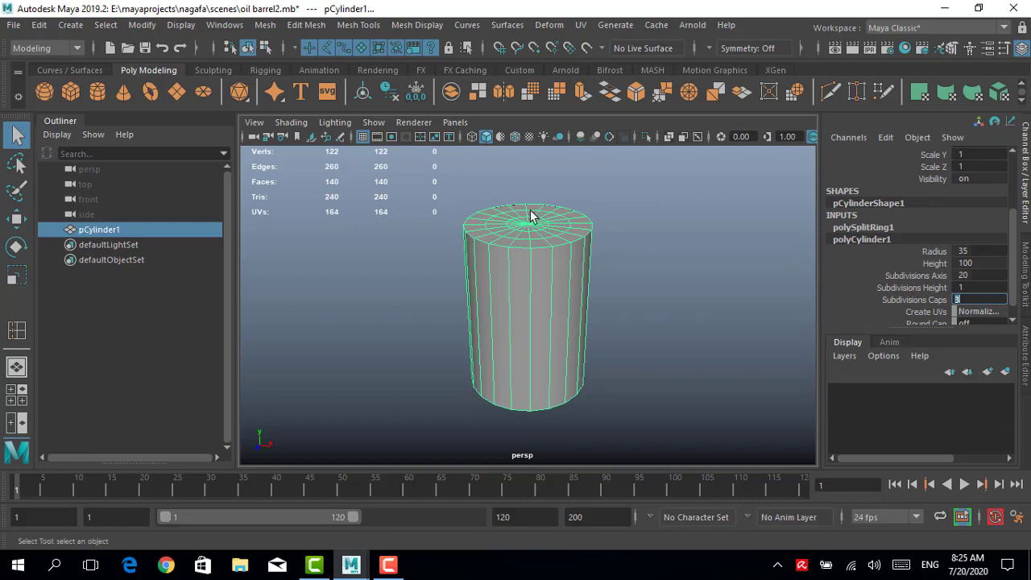
key("Return")
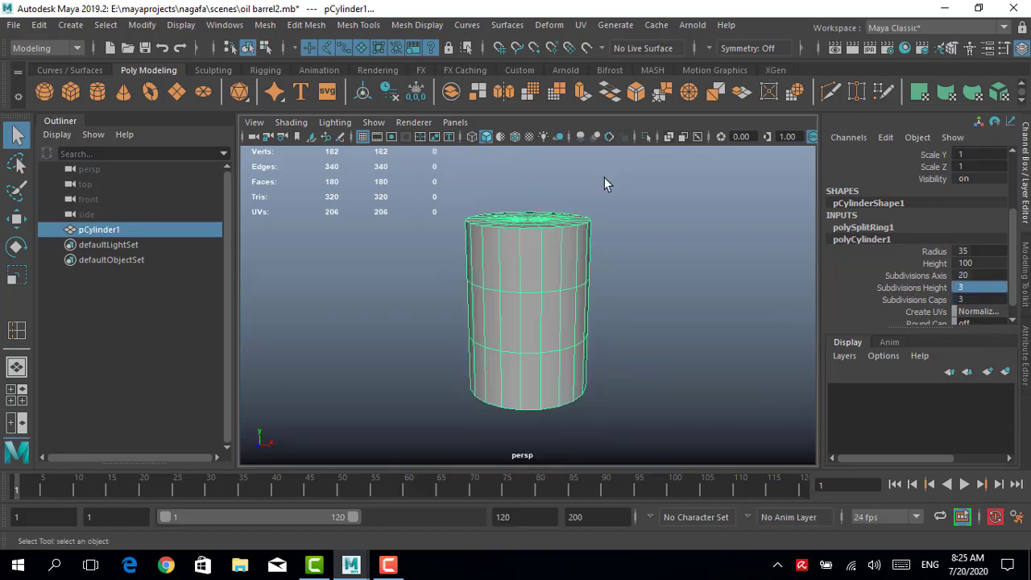
key("space")
key("space")
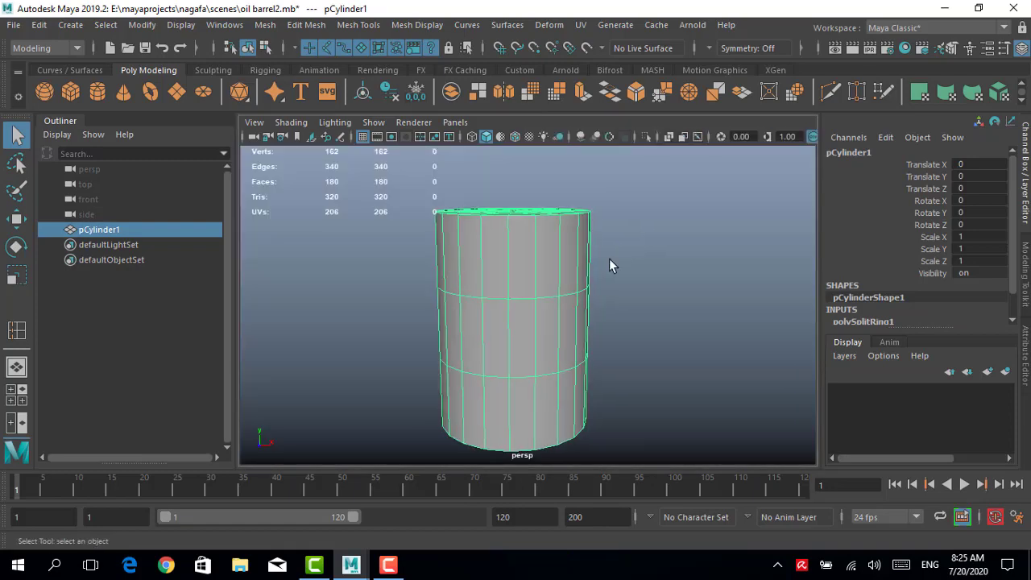
scroll(499, 315, "up", 3)
key("F10")
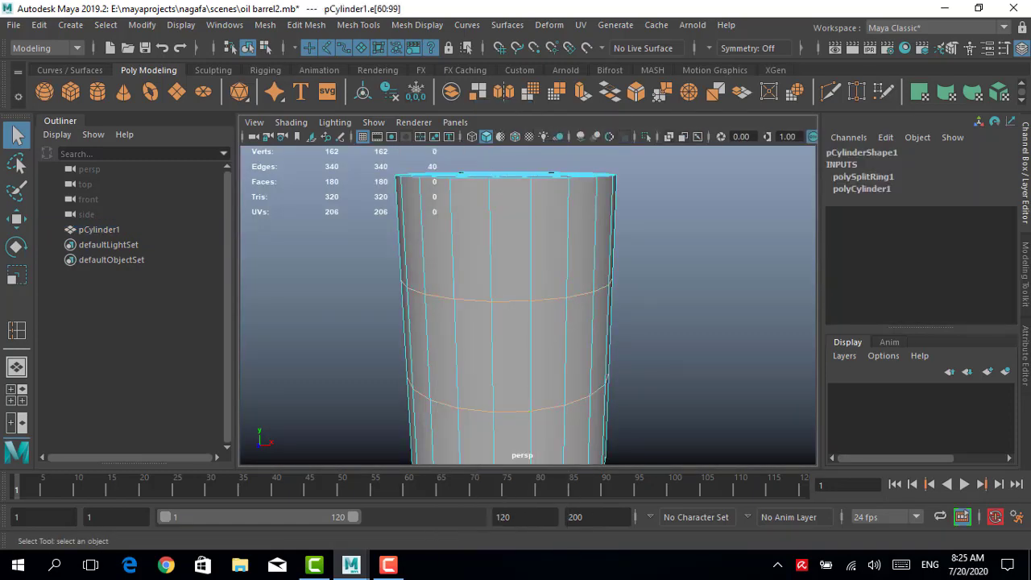
Bevel the two body edge loops at fraction 0.08 with 2 segments
left_click(1025, 274)
scroll(918, 322, "down", 3)
left_click(951, 410)
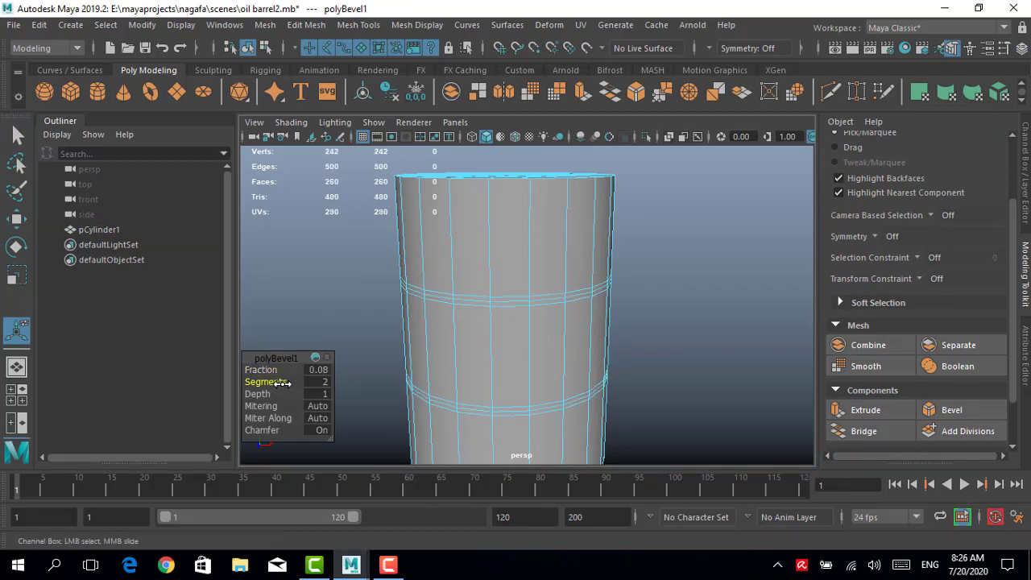
mouse_move(282, 383)
left_mouse_down("alt")
mouse_move(644, 350)
mouse_move(467, 295)
left_mouse_up("alt")
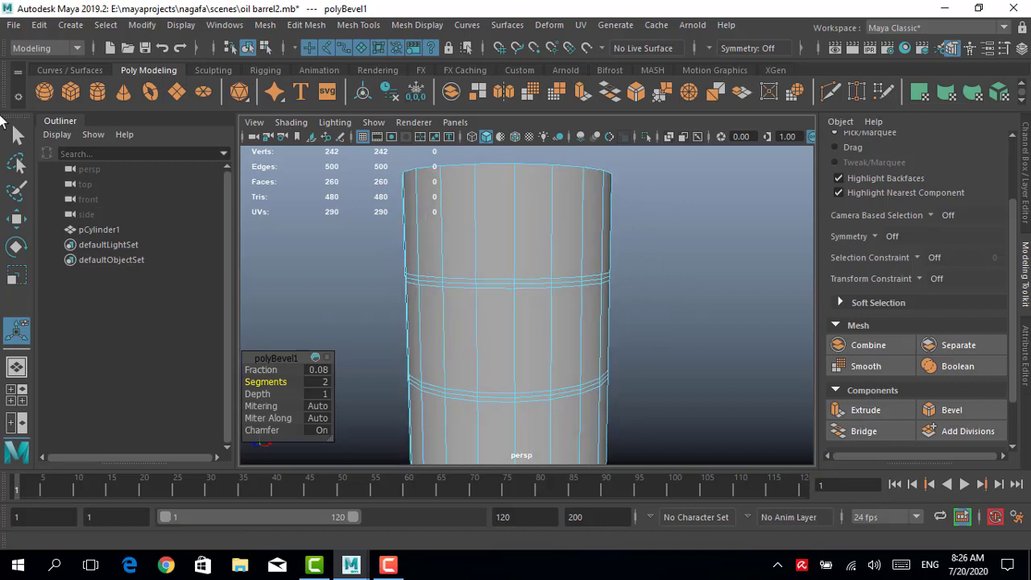
Select a band's middle edge loop and scale it slightly outward into a ridge
key("q")
scroll(524, 282, "up", 2)
double_click(524, 282)
left_click_drag(527, 273, 628, 276, "alt")
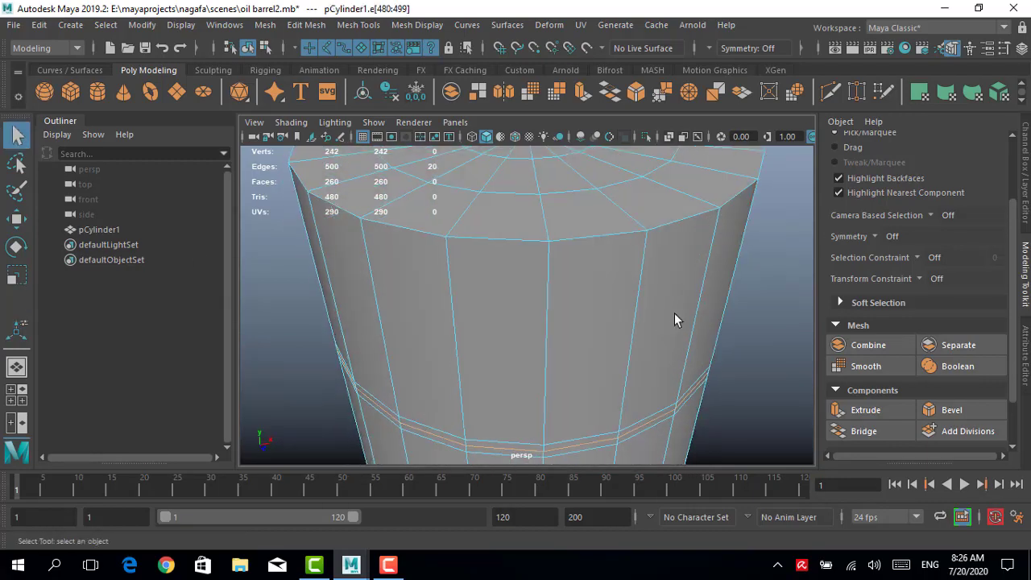
mouse_move(629, 275)
right_mouse_down("alt")
mouse_move(455, 278)
mouse_move(559, 237)
right_mouse_up("alt")
left_click_drag(558, 238, 540, 214, "alt")
right_click_drag(541, 214, 570, 304, "alt")
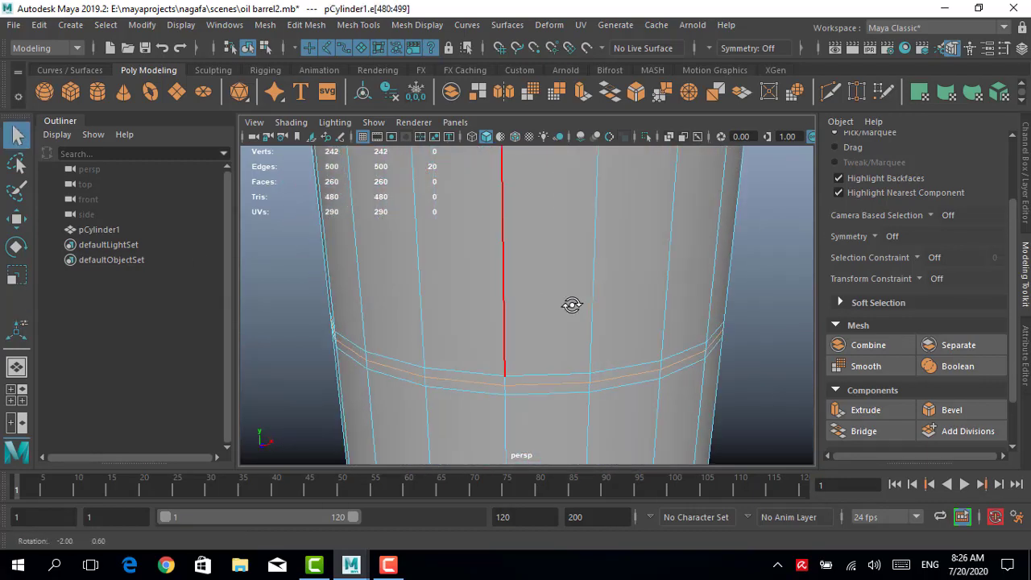
key("r")
right_click_drag(646, 307, 578, 419, "alt")
left_click_drag(575, 426, 615, 356, "alt")
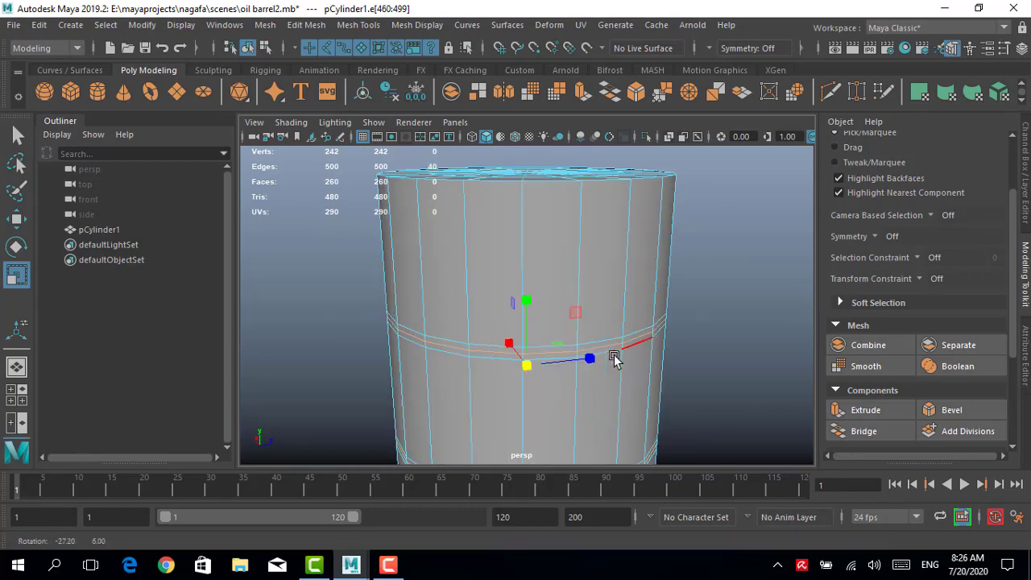
Check the ridged bands from the top orthographic view and back in perspective
key("space")
key("space")
left_click_drag(527, 297, 533, 306)
key("space")
key("space")
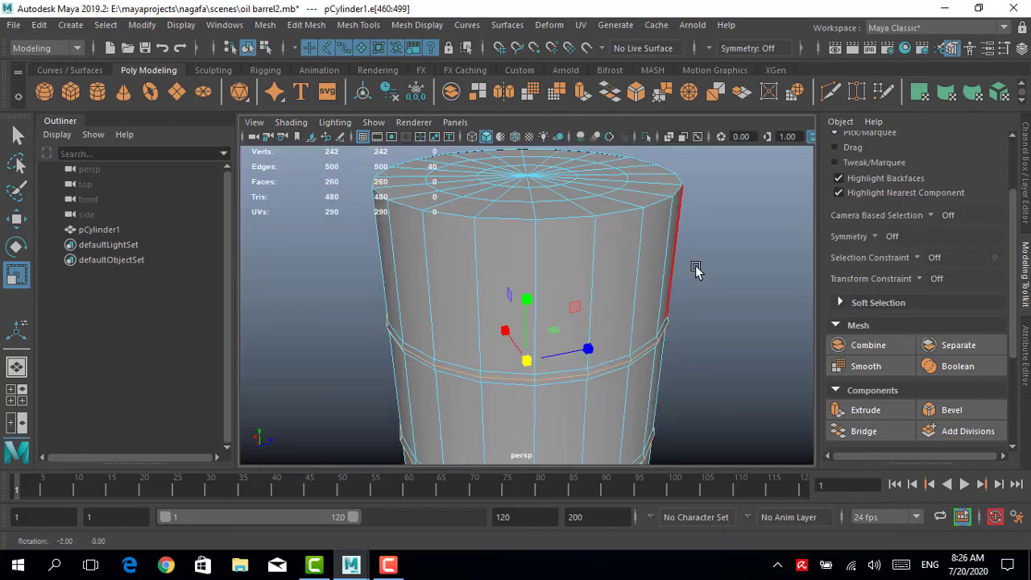
mouse_move(695, 271)
left_mouse_down("alt")
mouse_move(671, 315)
mouse_move(656, 272)
mouse_move(693, 371)
mouse_move(524, 307)
mouse_move(575, 260)
left_mouse_up("alt")
scroll(593, 244, "down", 3)
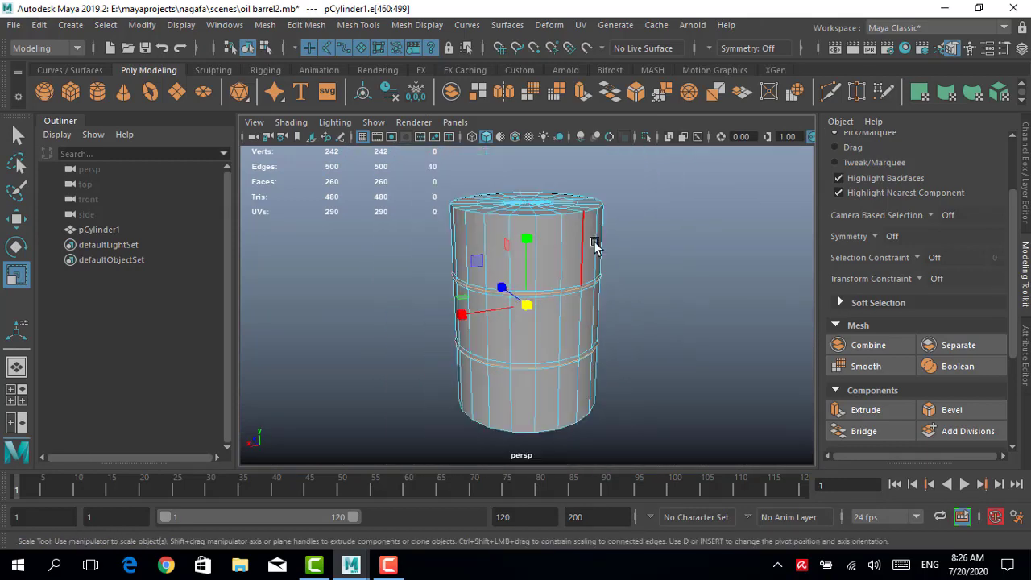
right_click_drag(532, 148, 574, 137)
Select the lower ring's edge loop in edge mode and reposition it with the move tool
left_click(465, 343)
scroll(502, 278, "up", 3)
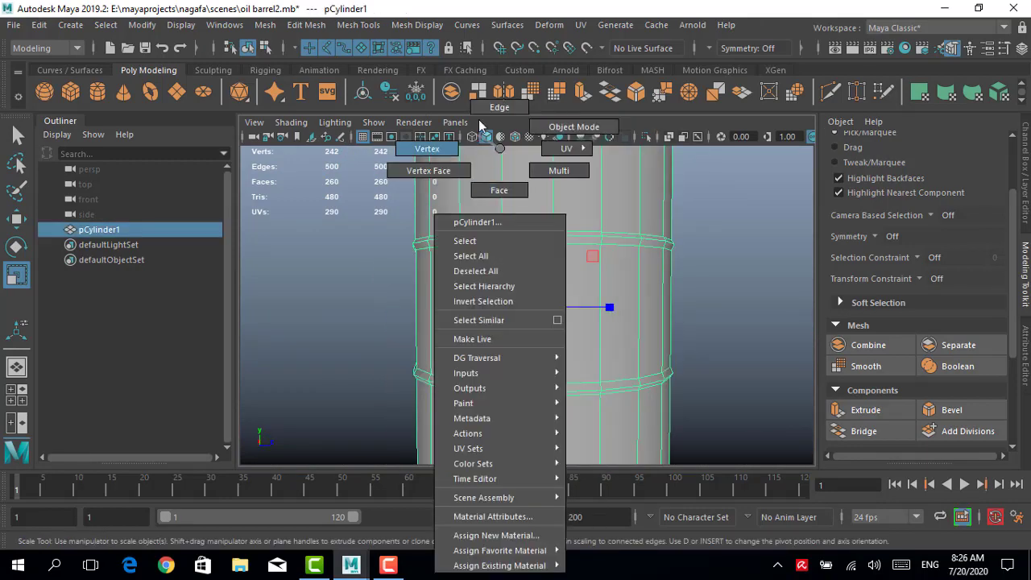
right_click_drag(499, 145, 500, 104)
mouse_move(547, 302)
left_mouse_down("alt")
mouse_move(502, 307)
mouse_move(488, 276)
left_mouse_up("alt")
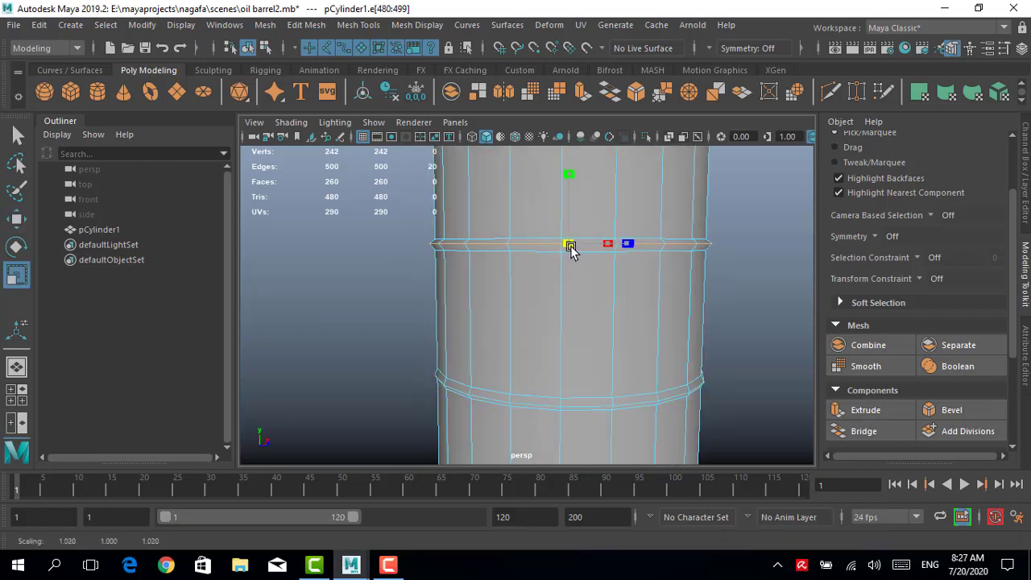
double_click(585, 389)
key("w")
mouse_move(585, 387)
left_mouse_down("alt")
mouse_move(586, 346)
mouse_move(573, 364)
left_mouse_up("alt")
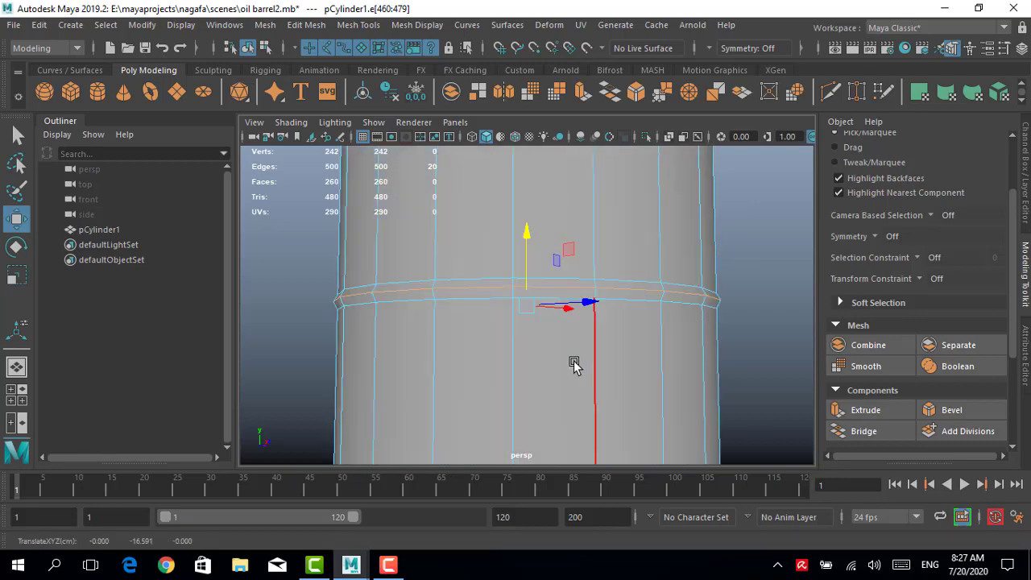
right_click_drag(531, 317, 628, 292, "alt")
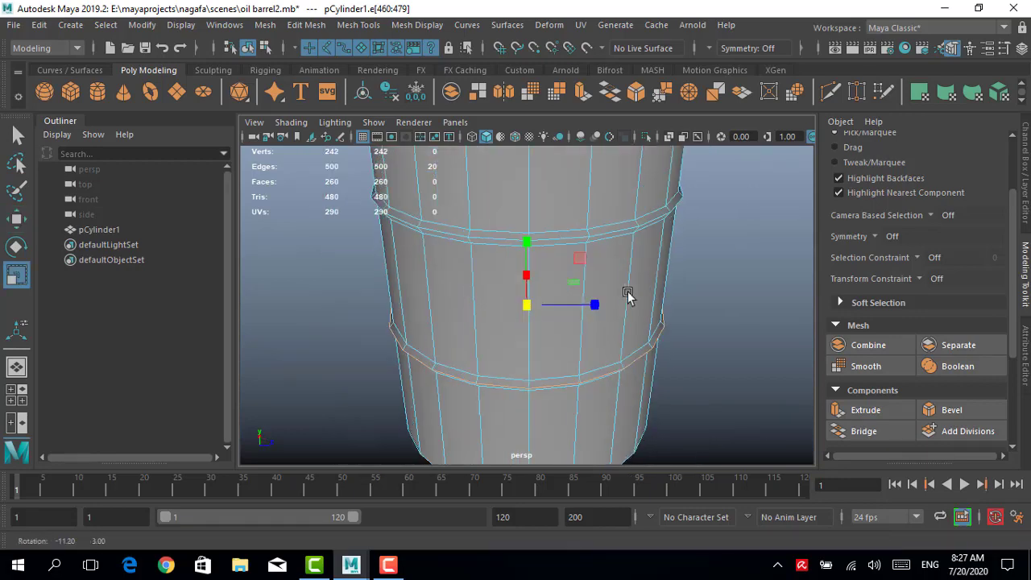
Return to object mode and reselect the whole barrel from a front view
key("F8")
left_click_drag(628, 293, 600, 279, "alt")
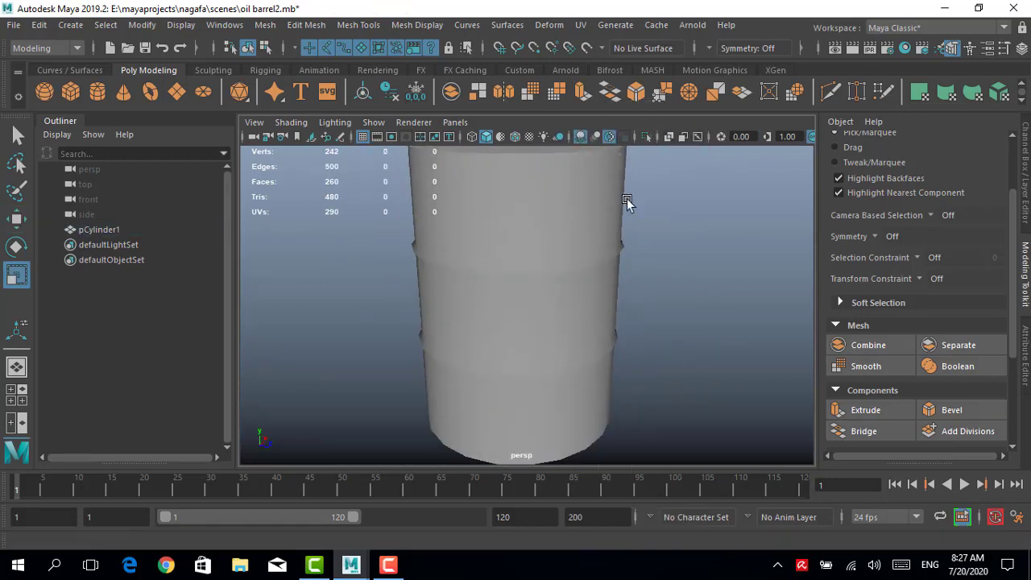
right_click_drag(627, 198, 467, 255, "alt")
left_click(467, 254)
left_click(423, 231)
mouse_move(423, 230)
left_mouse_down("alt")
mouse_move(593, 269)
mouse_move(557, 229)
left_mouse_up("alt")
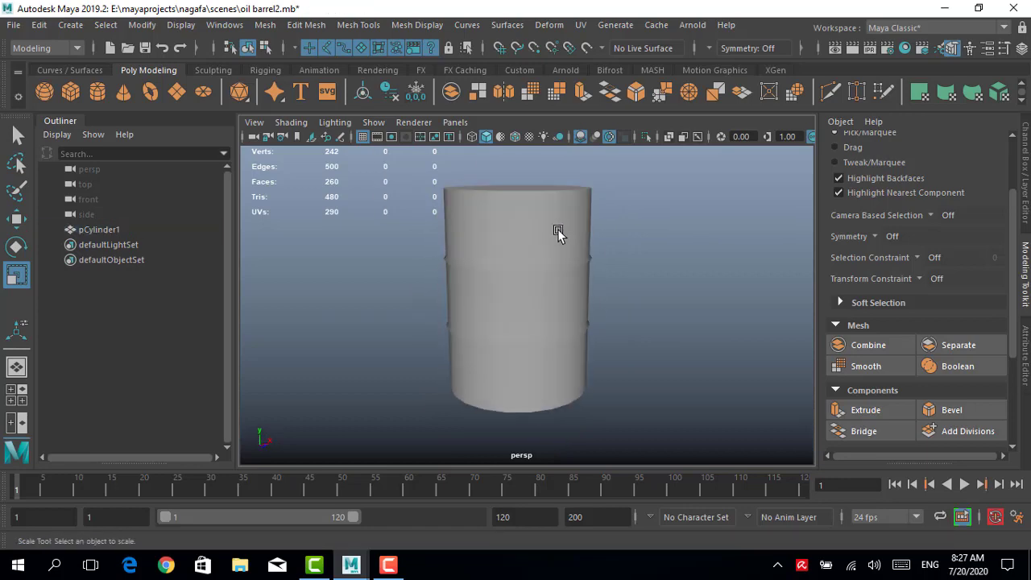
left_click(555, 242)
scroll(540, 278, "up", 5)
Bevel both ring edges on the barrel with 2 segments
key("q")
right_click_drag(531, 170, 532, 108)
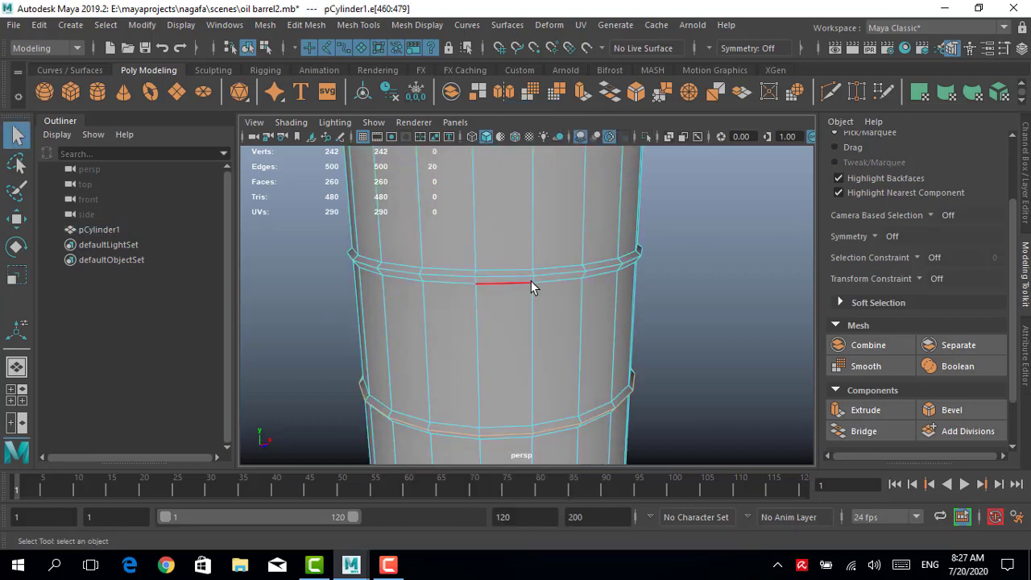
left_click_drag(531, 285, 532, 368, "alt")
left_click(952, 410)
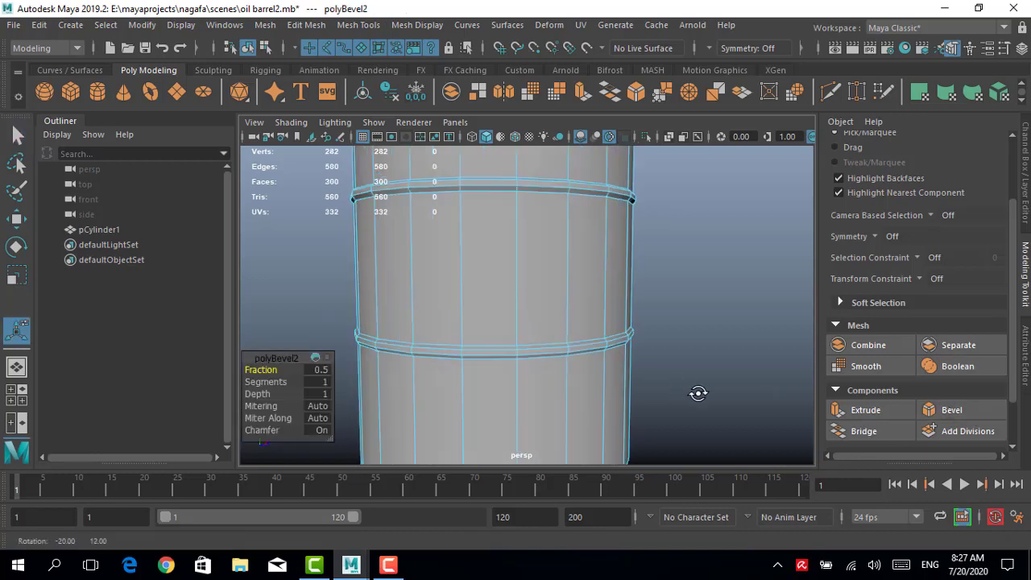
mouse_move(697, 393)
left_mouse_down("alt")
mouse_move(545, 387)
mouse_move(471, 400)
left_mouse_up("alt")
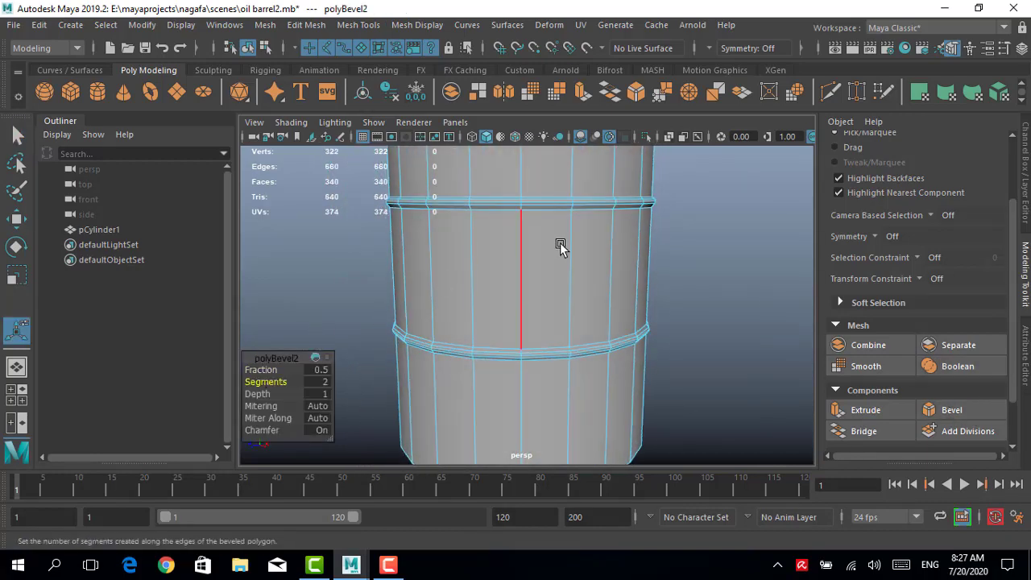
right_click_drag(564, 169, 636, 126)
scroll(577, 271, "down", 5)
mouse_move(577, 271)
left_mouse_down("alt")
mouse_move(582, 203)
mouse_move(550, 240)
left_mouse_up("alt")
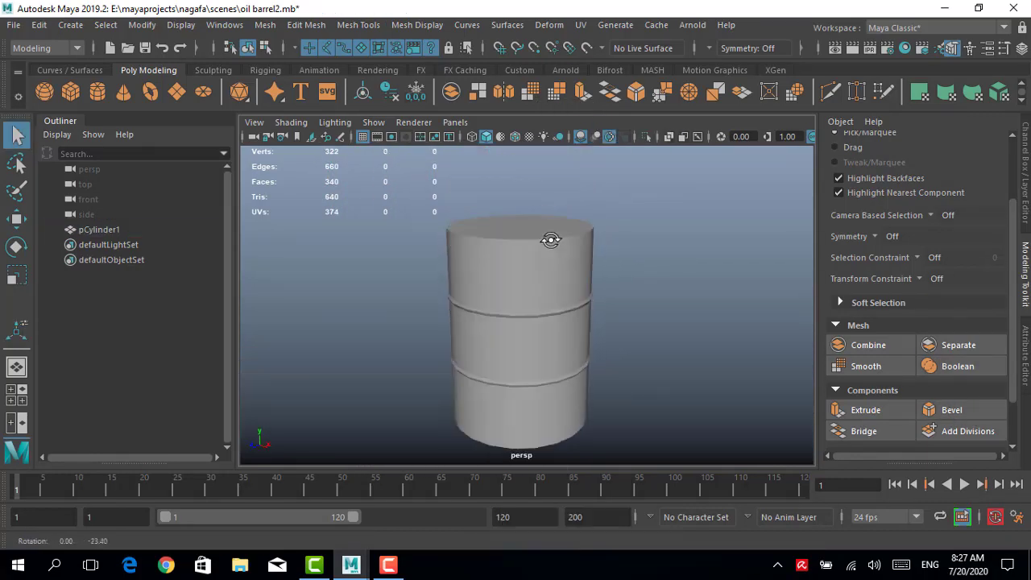
Insert a new edge loop on the barrel lid near its outer edge
left_click(550, 240)
key("space")
key("space")
right_click_drag(521, 300, 554, 297, "alt")
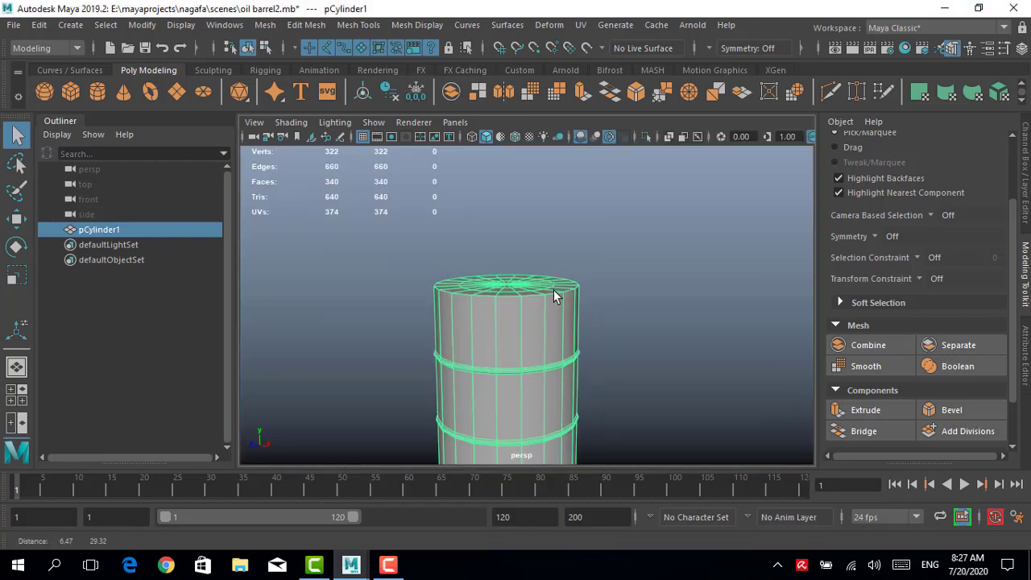
left_click_drag(554, 297, 466, 311, "alt")
scroll(466, 311, "up", 3)
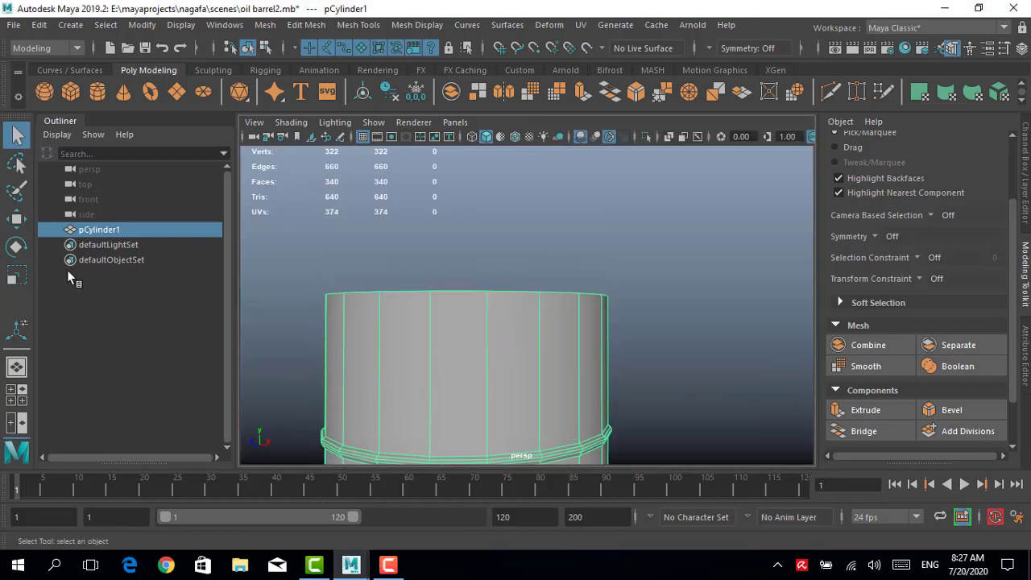
left_click(356, 25)
left_click(379, 138)
mouse_move(428, 236)
left_mouse_down("alt")
mouse_move(440, 231)
mouse_move(432, 268)
left_mouse_up("alt")
left_click(386, 302)
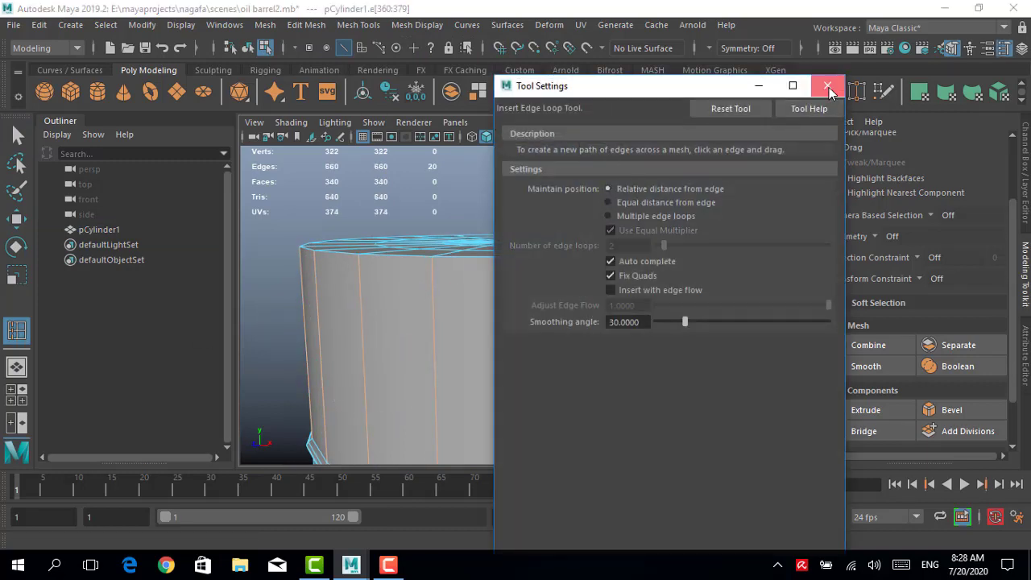
left_click(828, 88)
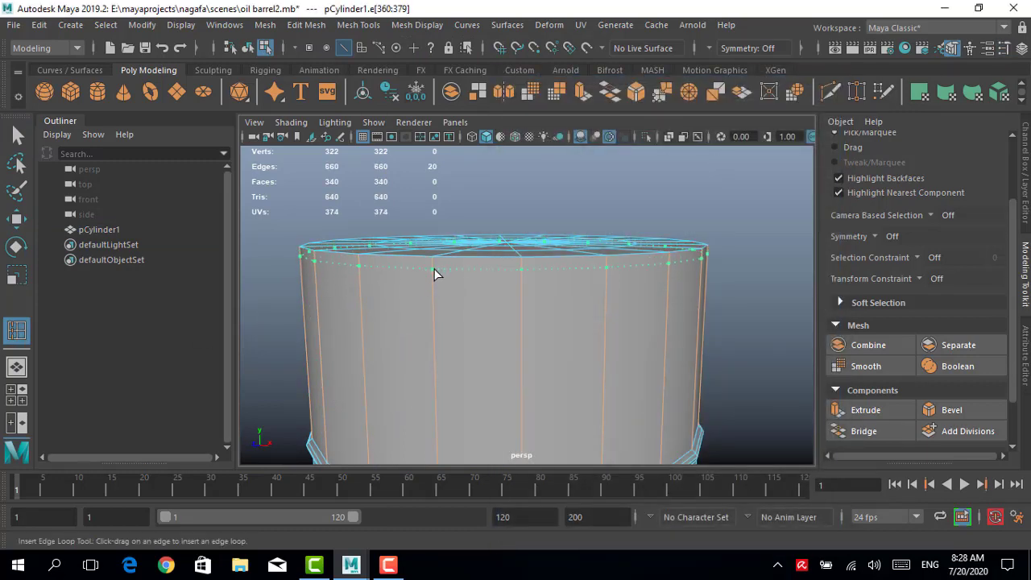
left_click(432, 263)
mouse_move(433, 262)
left_mouse_down("alt")
mouse_move(451, 271)
mouse_move(508, 257)
left_mouse_up("alt")
Scale the new lid edge loop outward to about 1.427
key("r")
key("q")
double_click(501, 219)
key("r")
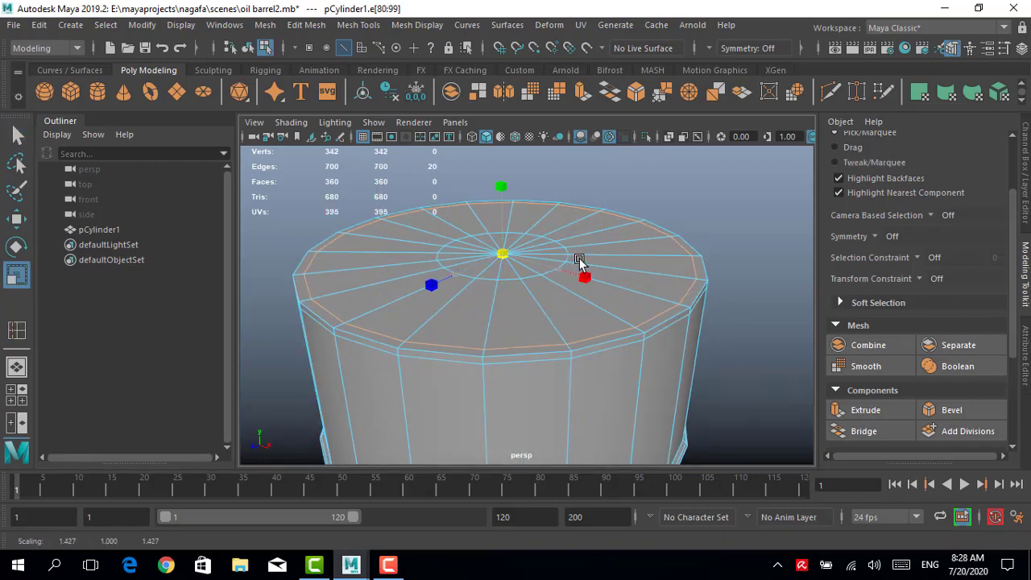
key("q")
Insert another edge loop just below the top rim of the barrel wall
left_click_drag(652, 330, 636, 320, "alt")
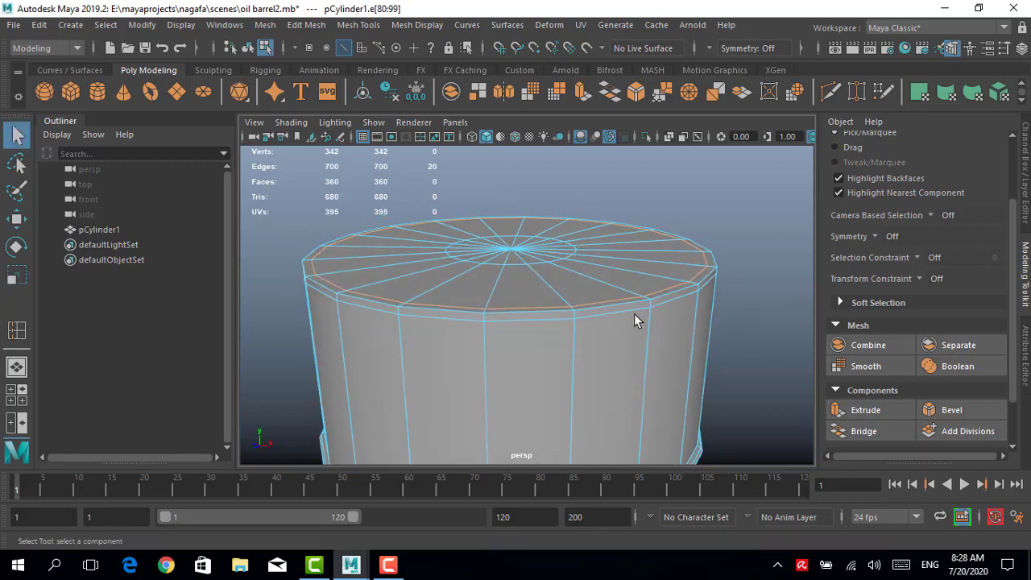
right_click_drag(633, 148, 649, 155)
right_click_drag(630, 193, 631, 142)
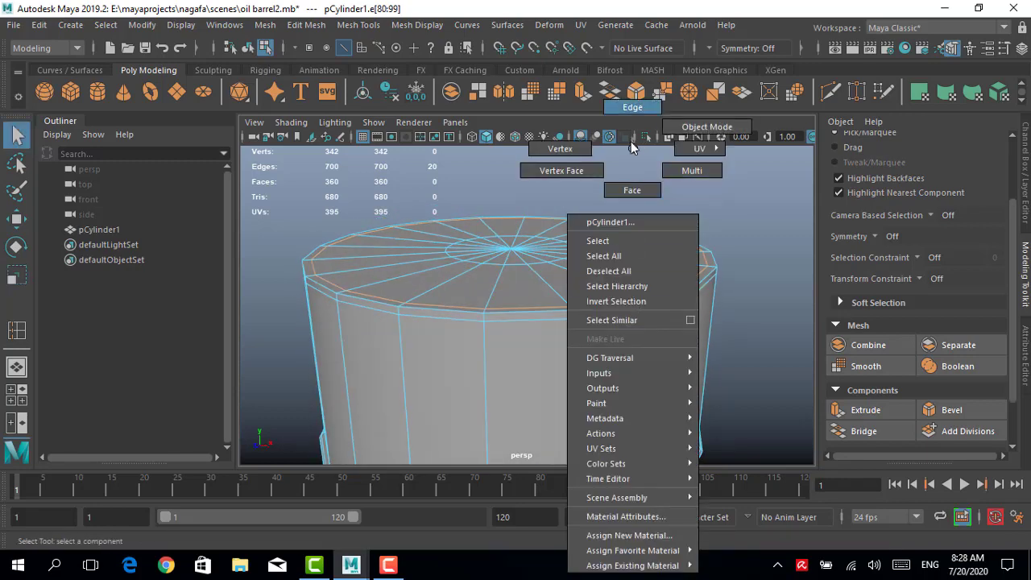
left_click(13, 336)
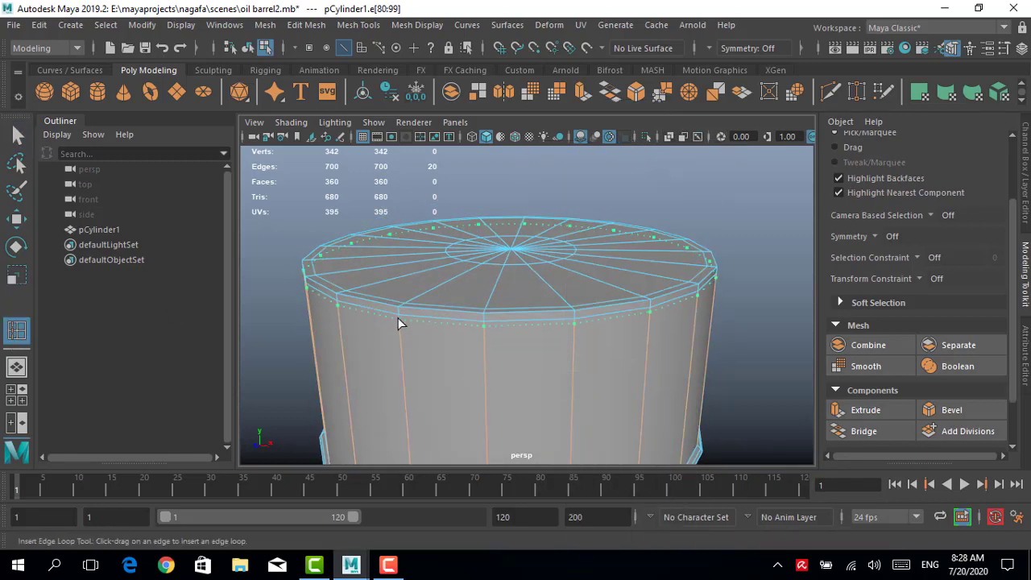
key("q")
right_click_drag(576, 149, 574, 113)
scroll(541, 295, "up", 3)
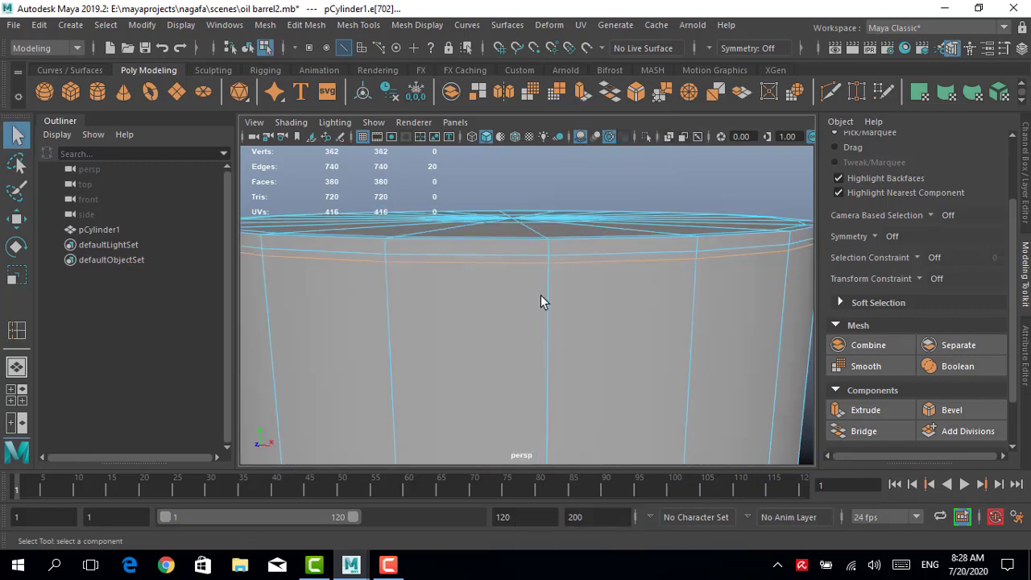
scroll(563, 282, "up", 1)
scroll(583, 273, "down", 3)
right_click_drag(661, 149, 660, 205)
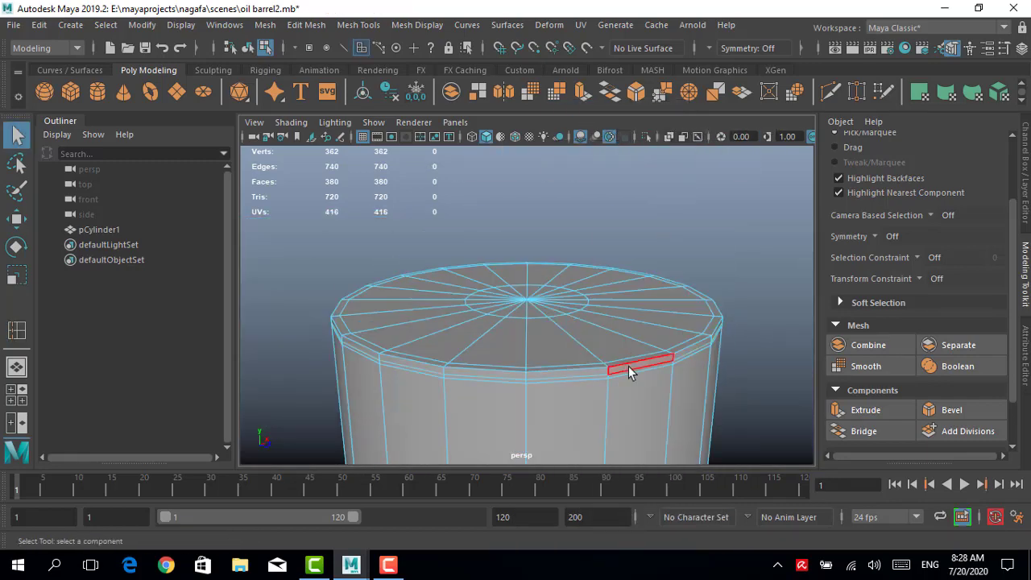
Select the ring of faces around the lid and scale it slightly
left_click(598, 375)
key("r")
mouse_move(610, 373)
left_mouse_down("alt")
mouse_move(536, 302)
mouse_move(544, 310)
left_mouse_up("alt")
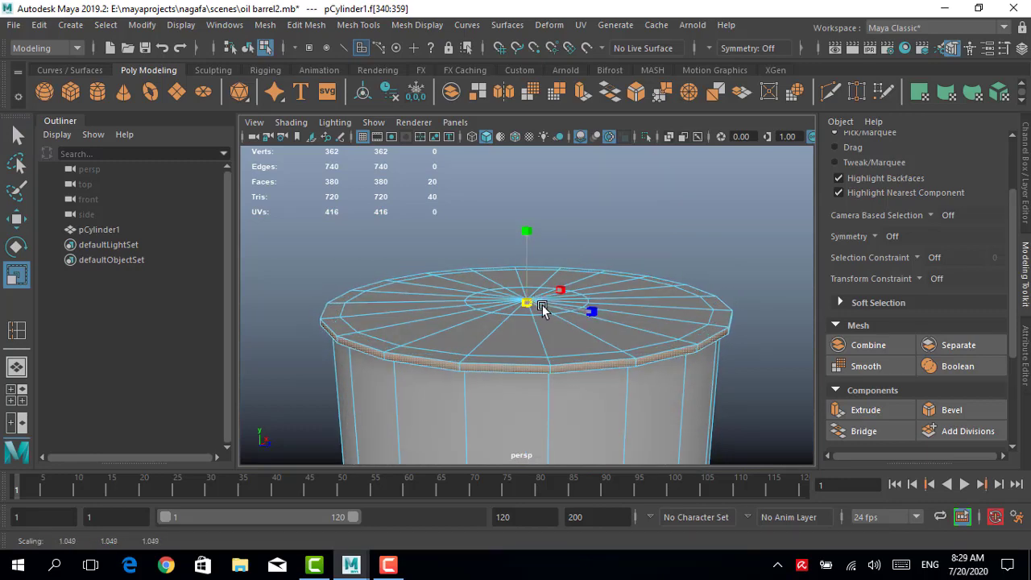
key("space")
key("space")
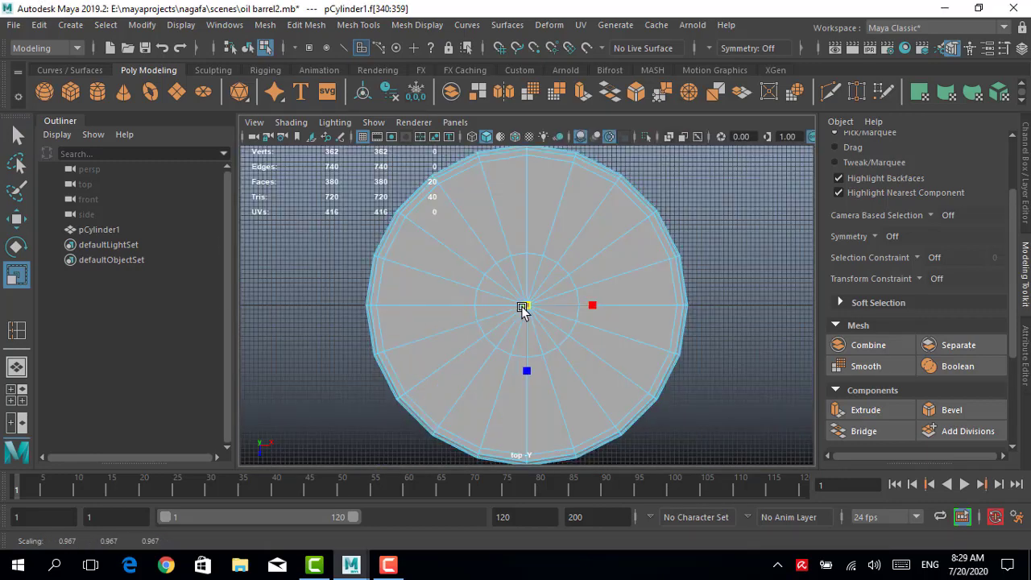
key("space")
key("space")
mouse_move(650, 269)
left_mouse_down("alt")
mouse_move(715, 299)
mouse_move(710, 290)
left_mouse_up("alt")
middle_click_drag(711, 290, 711, 310)
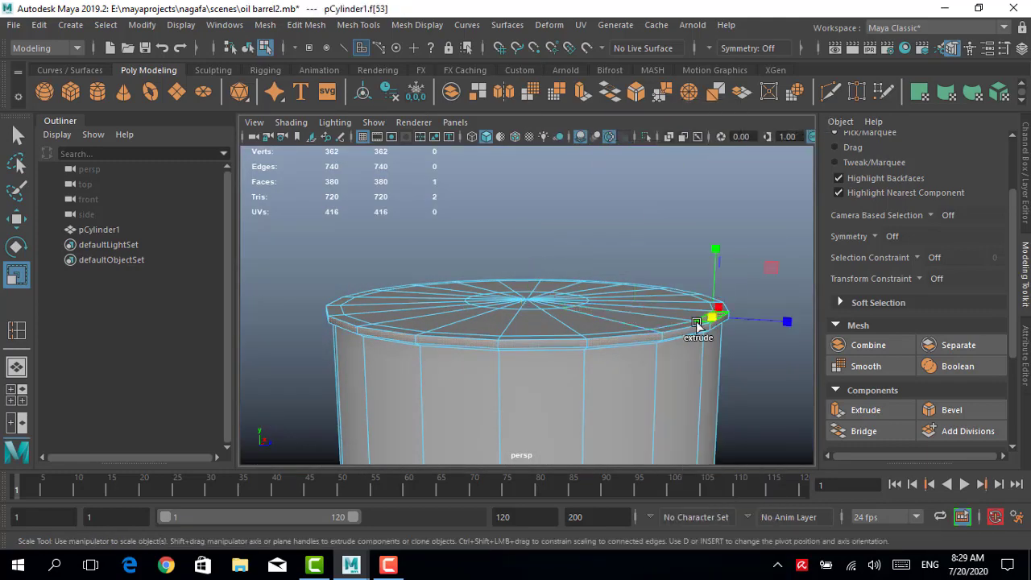
Extrude the lid face ring and move it to form the rim, then return to Object Mode
left_click_drag(551, 343, 503, 371, "alt")
left_click_drag(514, 337, 523, 237, "alt")
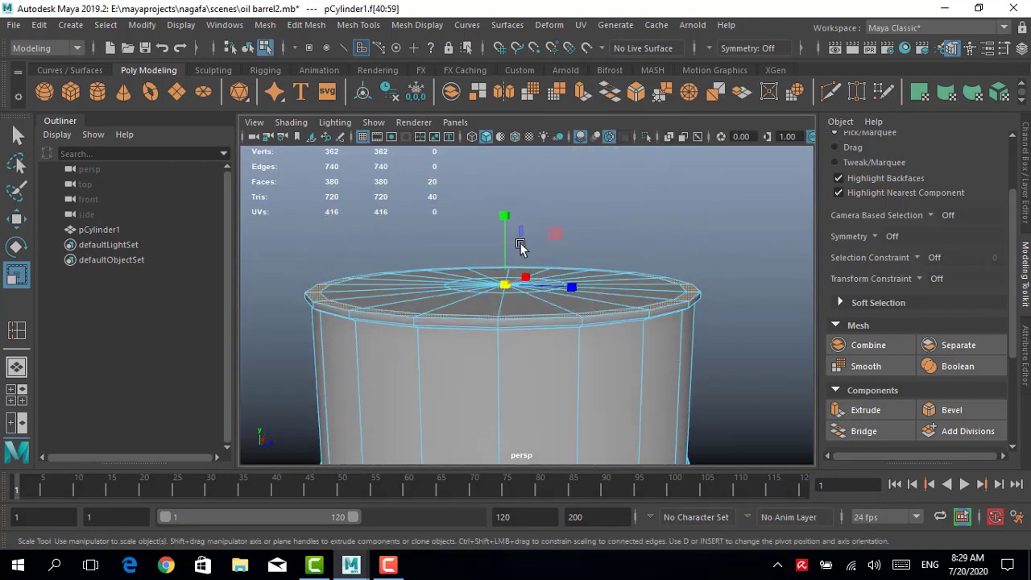
key("w")
key("ctrl+e")
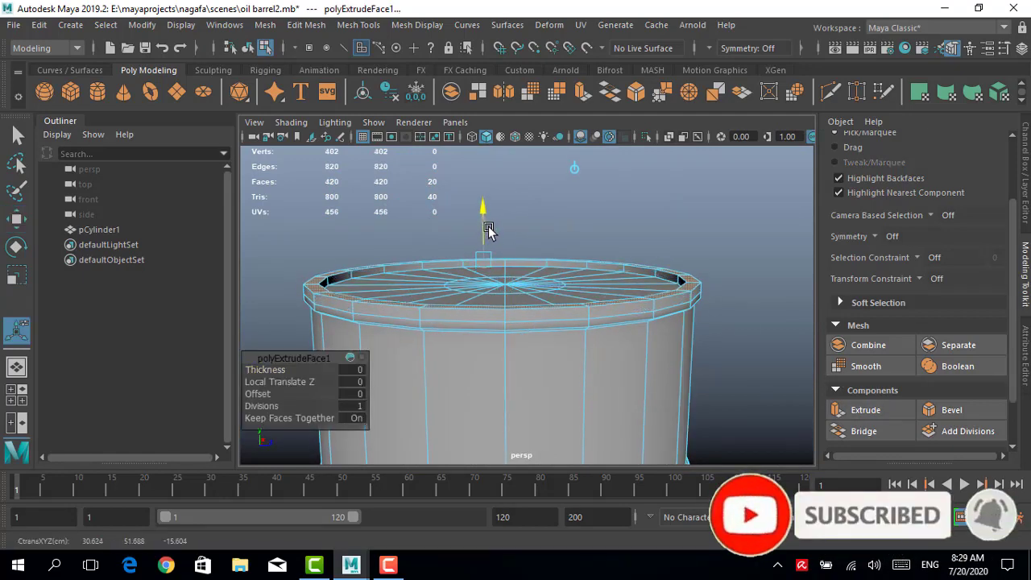
left_click(488, 228)
key("F8")
left_click(587, 153)
mouse_move(437, 236)
left_mouse_down("alt")
mouse_move(489, 278)
mouse_move(508, 257)
mouse_move(485, 265)
mouse_move(534, 191)
mouse_move(524, 350)
mouse_move(552, 161)
left_mouse_up("alt")
left_click(507, 257)
Insert an extra edge loop near the barrel's base and scale the bottom faces slightly outward
right_click_drag(553, 161, 556, 112)
double_click(587, 230)
key("r")
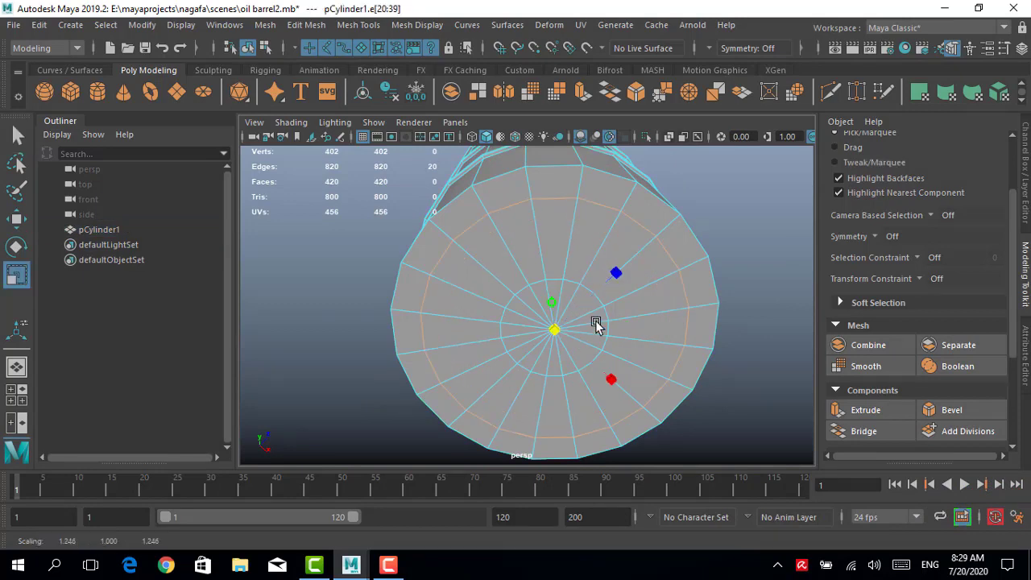
left_click_drag(620, 321, 612, 258, "alt")
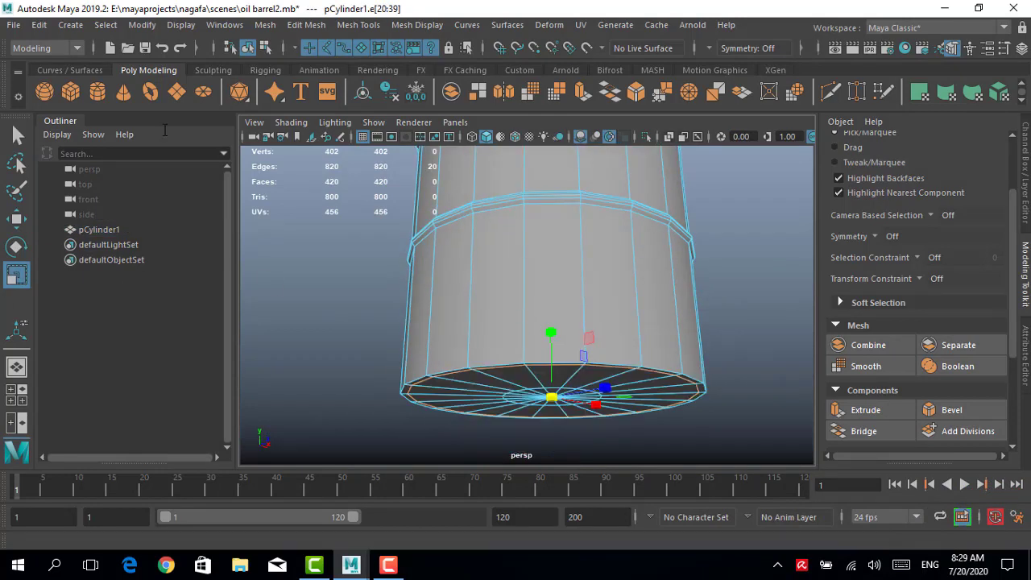
left_click(306, 25)
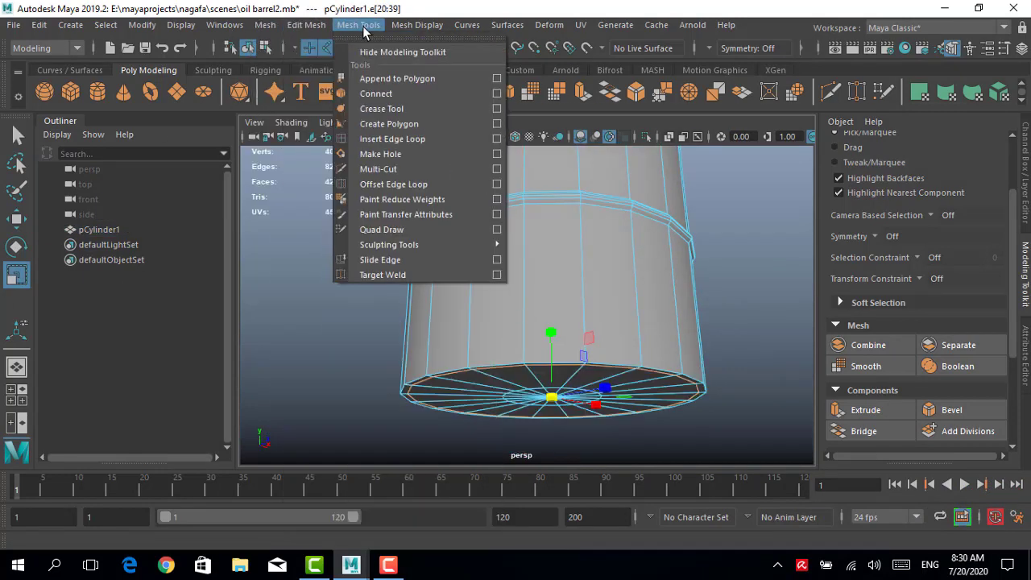
left_click(378, 141)
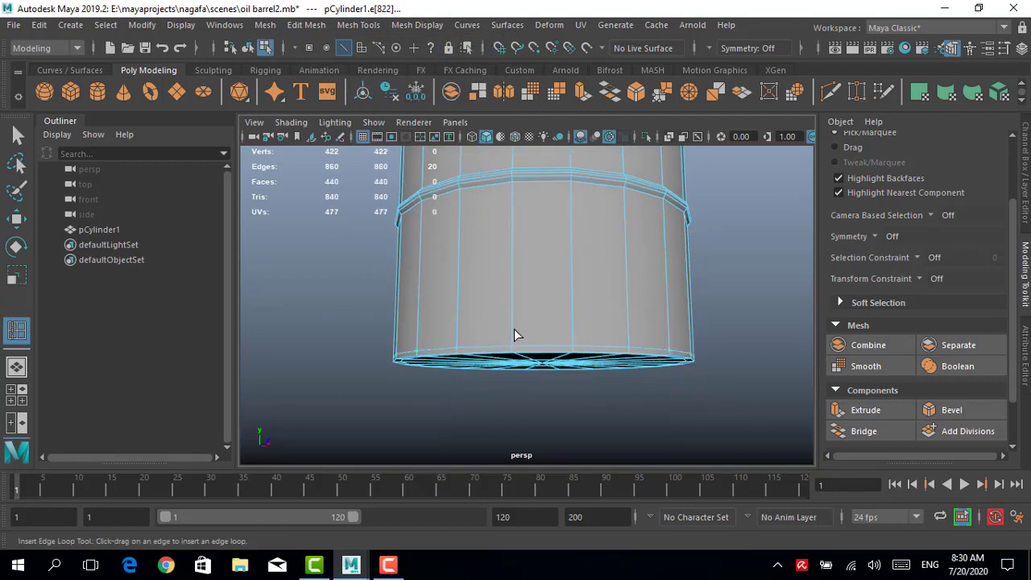
left_click(512, 341)
left_click_drag(513, 341, 543, 325, "alt")
key("q")
right_click_drag(534, 166, 533, 193)
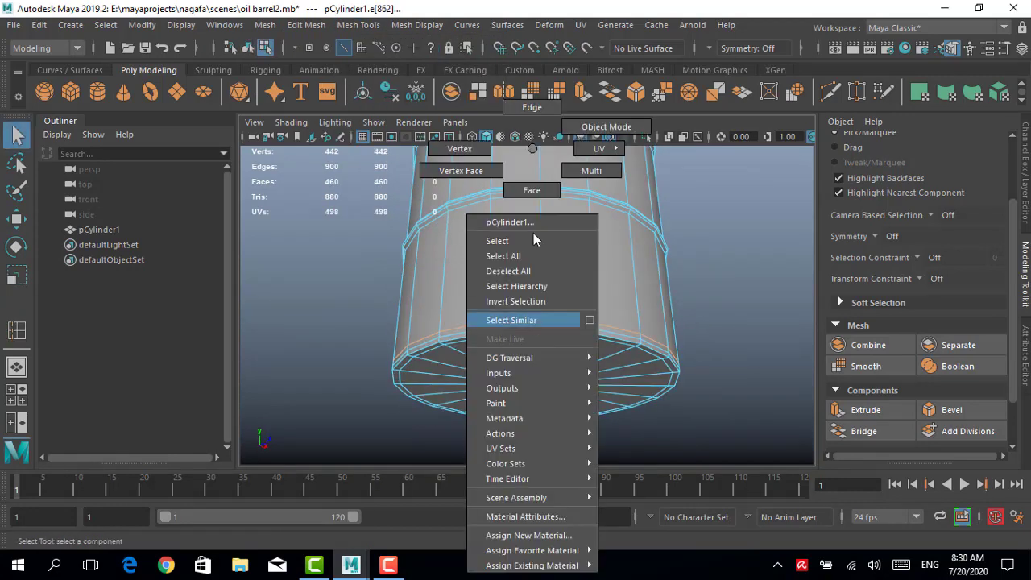
left_click_drag(534, 194, 522, 370, "alt")
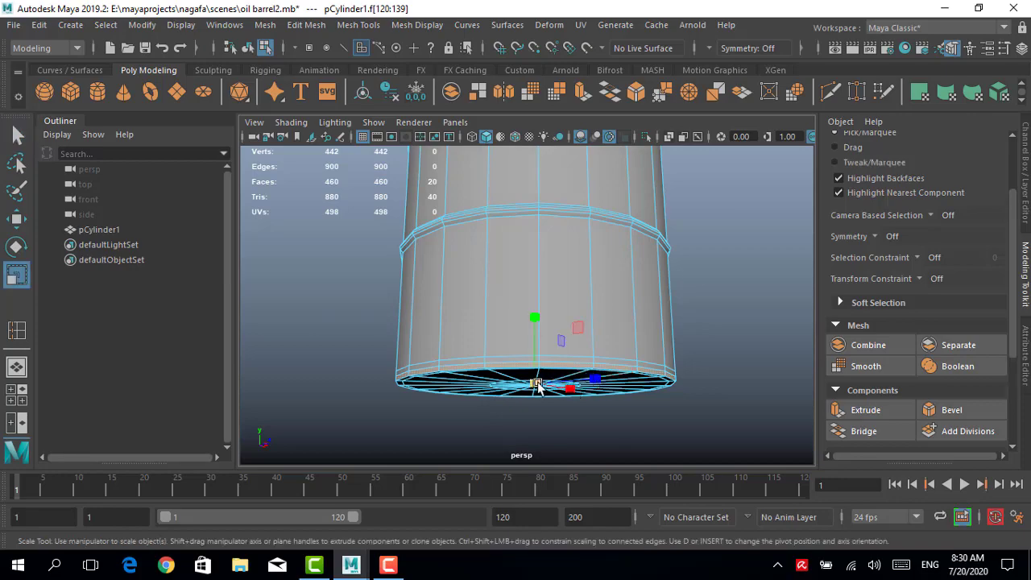
mouse_move(512, 409)
left_mouse_down("alt")
mouse_move(483, 329)
mouse_move(531, 310)
mouse_move(575, 352)
mouse_move(534, 226)
left_mouse_up("alt")
Select the outer ring of bottom cap faces and extrude it downward into a base rim
key("space")
key("space")
key("space")
key("space")
right_click_drag(527, 149, 540, 182)
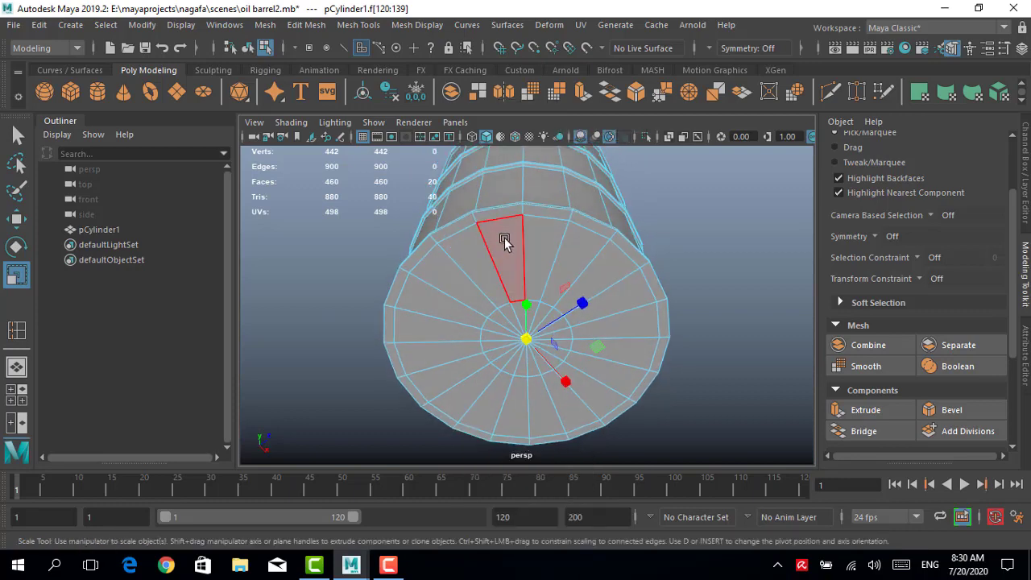
left_click(491, 240)
key("q")
left_click_drag(487, 243, 531, 265, "alt")
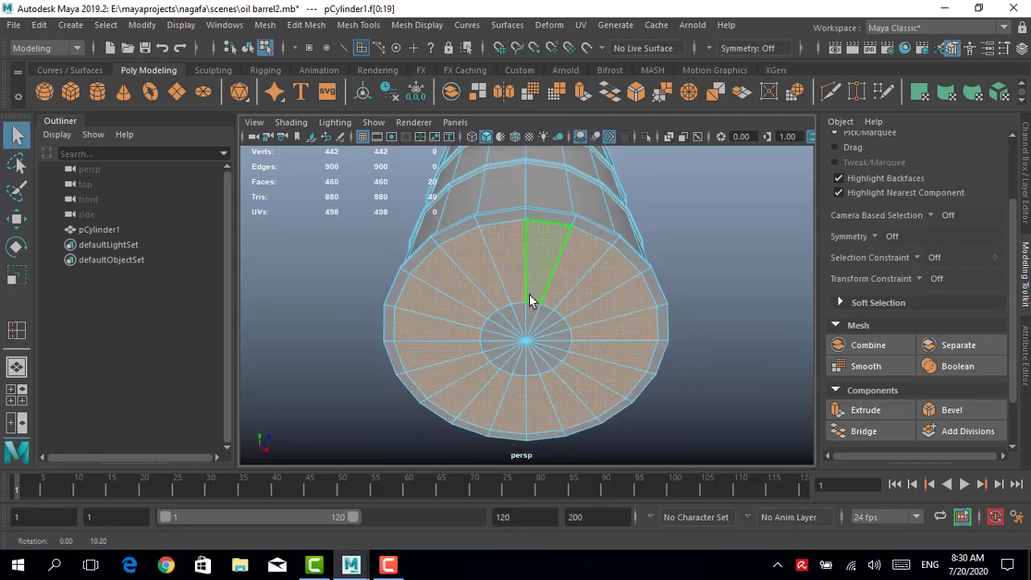
left_click(563, 229)
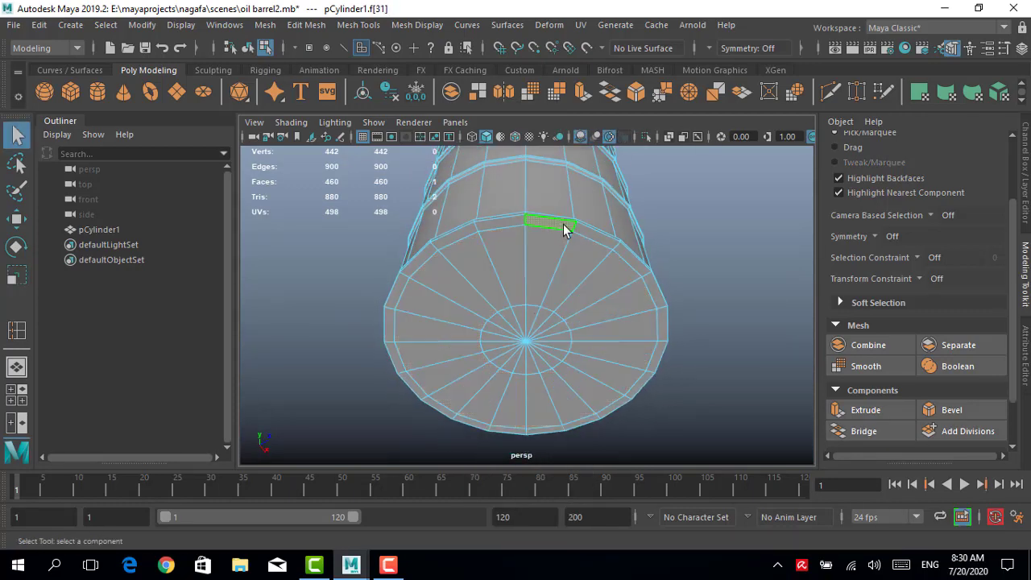
left_click(881, 413)
mouse_move(527, 297)
left_mouse_down()
mouse_move(522, 276)
mouse_move(525, 292)
left_mouse_up()
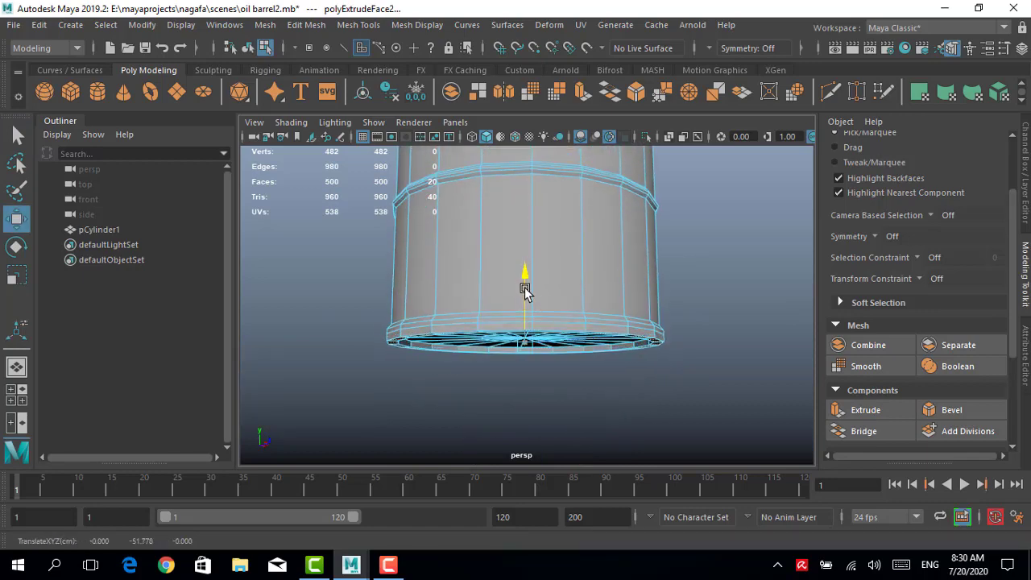
scroll(483, 250, "down", 3)
left_click_drag(456, 215, 510, 258, "alt")
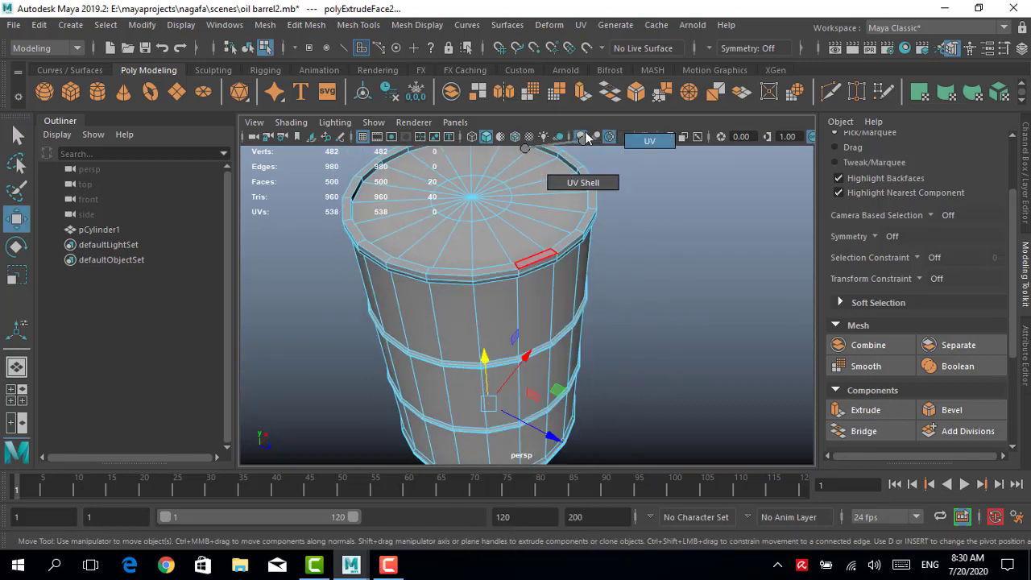
Check the barrel in smooth preview, then return it to low-poly display
left_click(607, 179)
key("3")
left_click(536, 224)
scroll(535, 234, "down", 5)
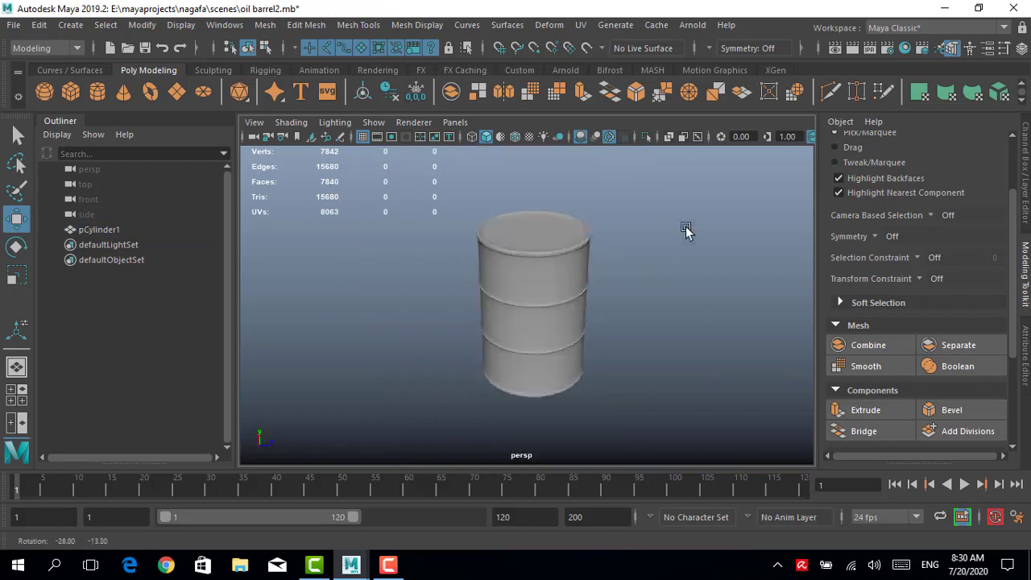
left_click_drag(535, 241, 544, 246, "alt")
left_click(544, 247)
key("1")
scroll(575, 202, "up", 3)
right_click(545, 189)
scroll(506, 202, "up", 3)
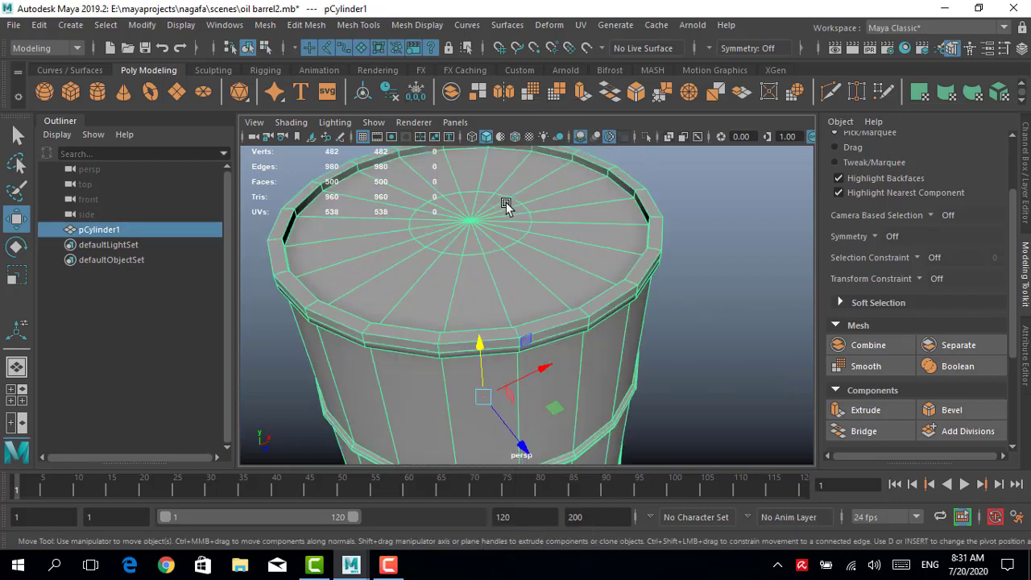
scroll(566, 229, "up", 3)
scroll(566, 228, "down", 1)
Bevel the top rim edge loops of the barrel
right_click_drag(631, 214, 713, 358)
double_click(631, 214)
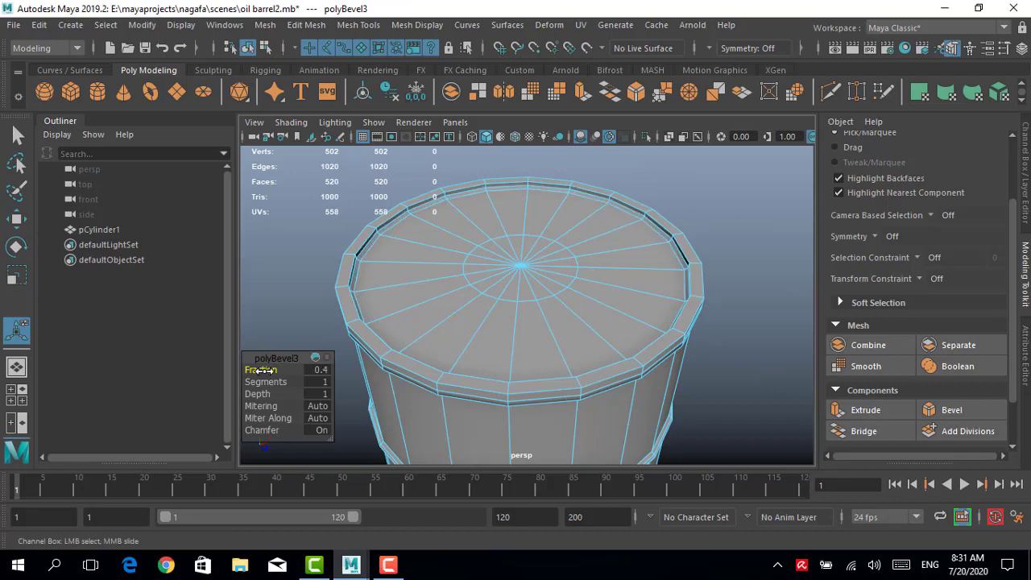
double_click(675, 243)
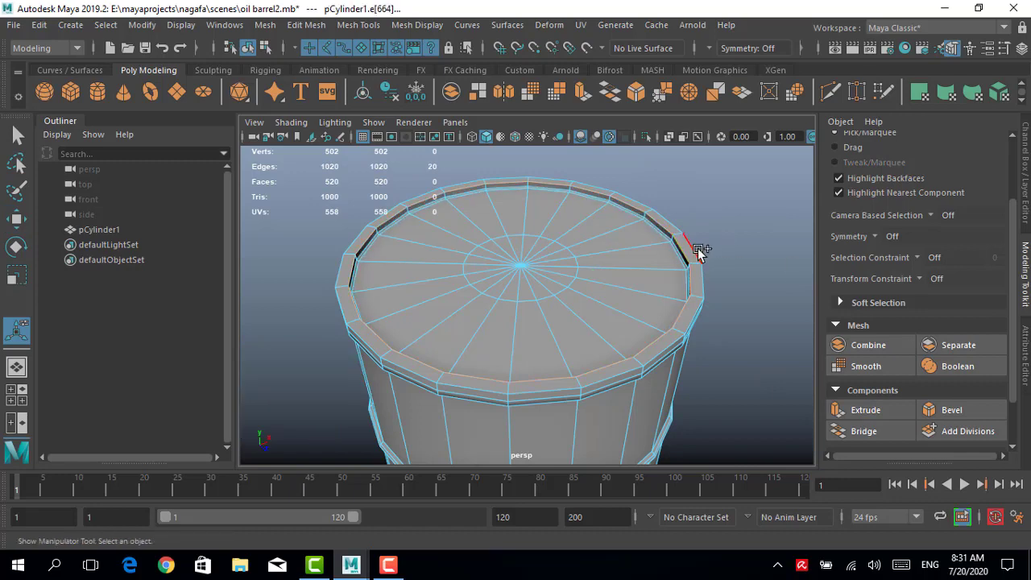
mouse_move(702, 249)
left_mouse_down("alt")
mouse_move(602, 267)
mouse_move(603, 285)
mouse_move(604, 263)
mouse_move(368, 258)
mouse_move(401, 277)
left_mouse_up("alt")
mouse_move(491, 283)
left_mouse_down("alt")
mouse_move(410, 340)
mouse_move(488, 311)
mouse_move(515, 322)
left_mouse_up("alt")
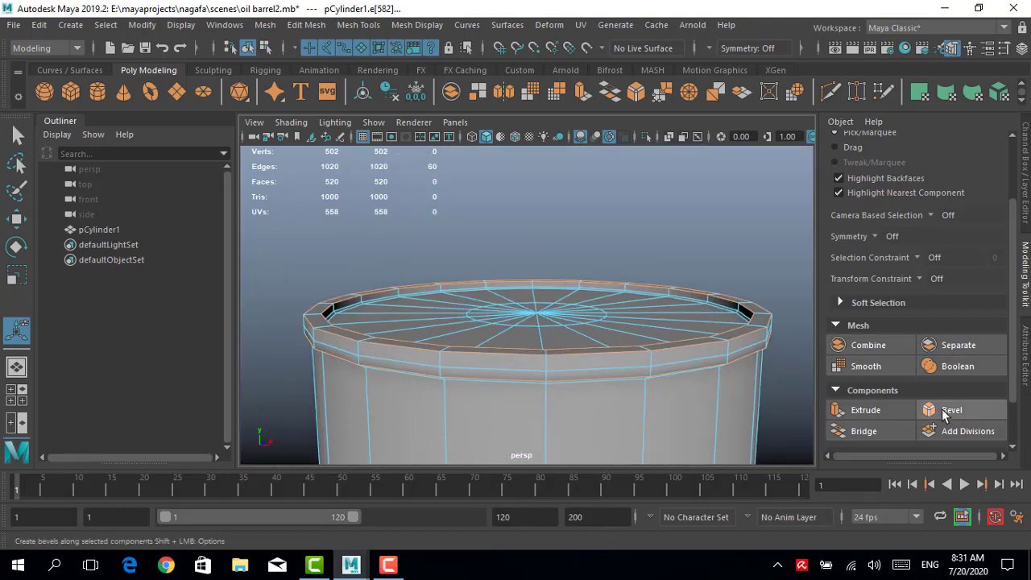
left_click(947, 409)
Bevel the remaining rim edge loop and return to object mode
mouse_move(563, 347)
left_mouse_down("alt")
mouse_move(607, 338)
mouse_move(543, 301)
mouse_move(516, 266)
mouse_move(536, 302)
mouse_move(483, 235)
mouse_move(475, 205)
mouse_move(499, 290)
mouse_move(515, 295)
mouse_move(499, 295)
left_mouse_up("alt")
double_click(537, 244)
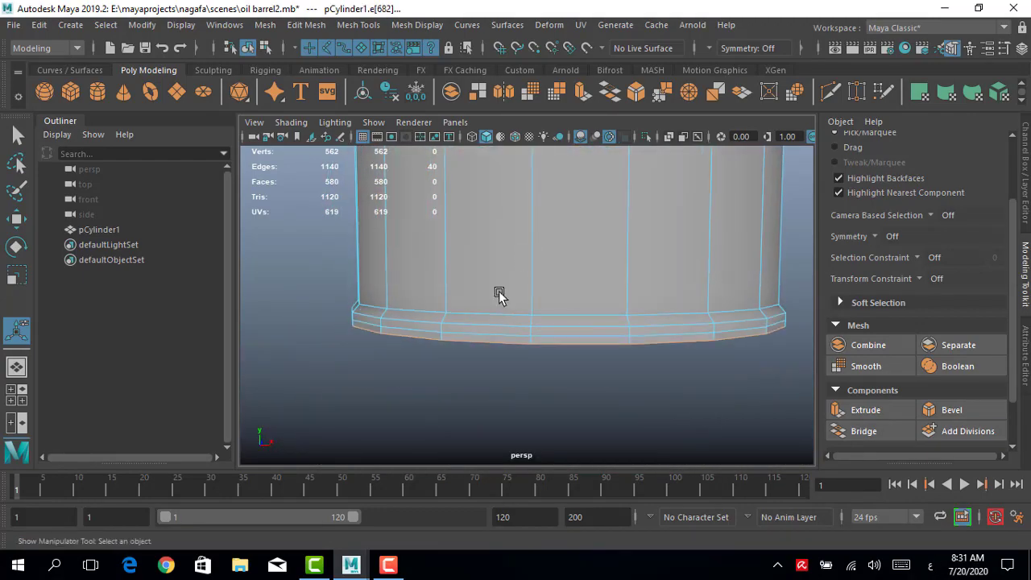
mouse_move(471, 327)
left_mouse_down("alt")
mouse_move(490, 283)
mouse_move(533, 288)
mouse_move(514, 316)
left_mouse_up("alt")
key("ctrl+b")
left_click(950, 410)
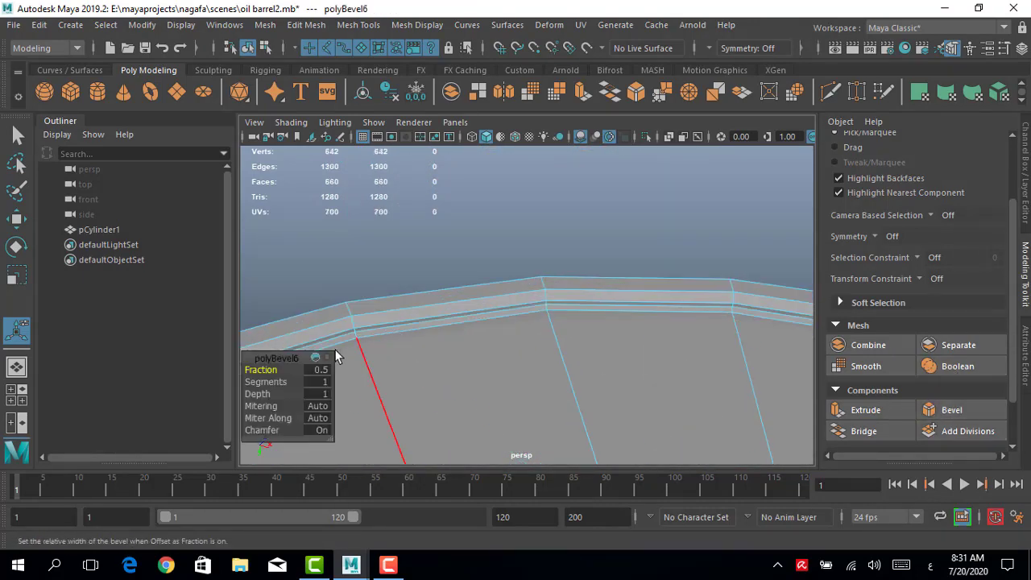
left_click_drag(377, 348, 451, 306, "alt")
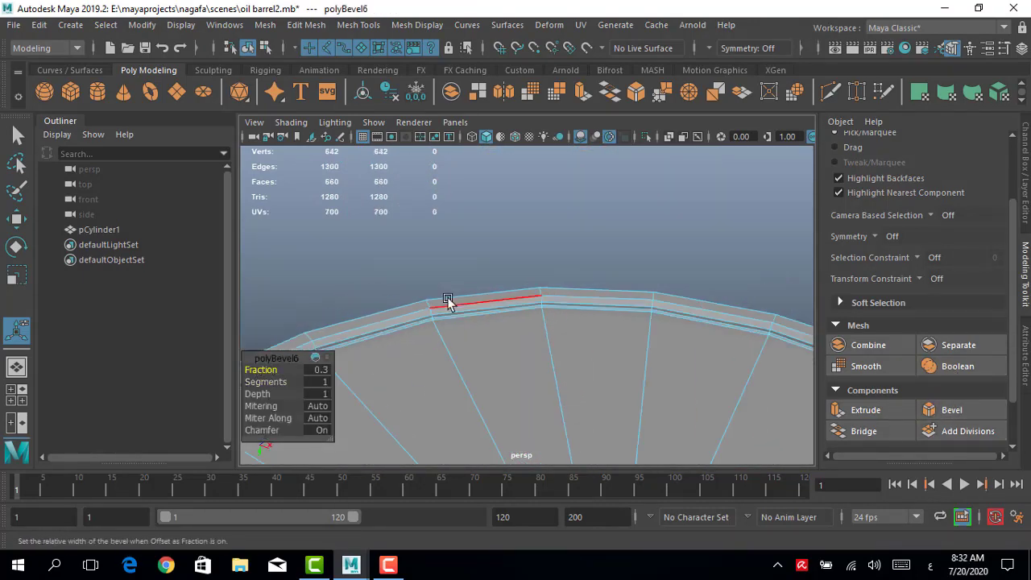
scroll(602, 257, "down", 5)
right_click_drag(531, 217, 666, 121)
Select the faces at the centre of the barrel lid
left_click(640, 231)
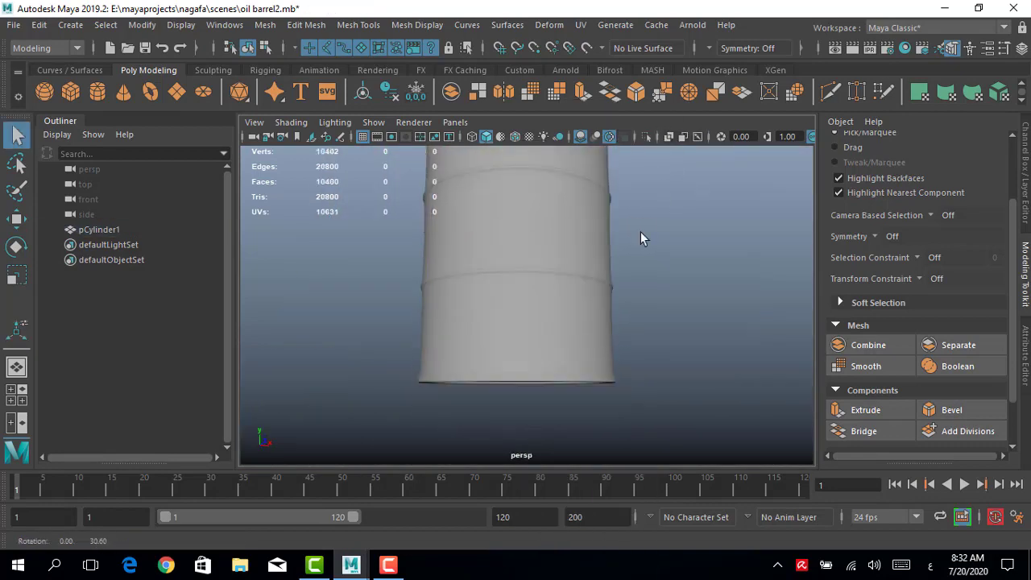
scroll(580, 324, "down", 3)
mouse_move(580, 324)
left_mouse_down("alt")
mouse_move(616, 201)
mouse_move(551, 208)
left_mouse_up("alt")
scroll(528, 266, "up", 3)
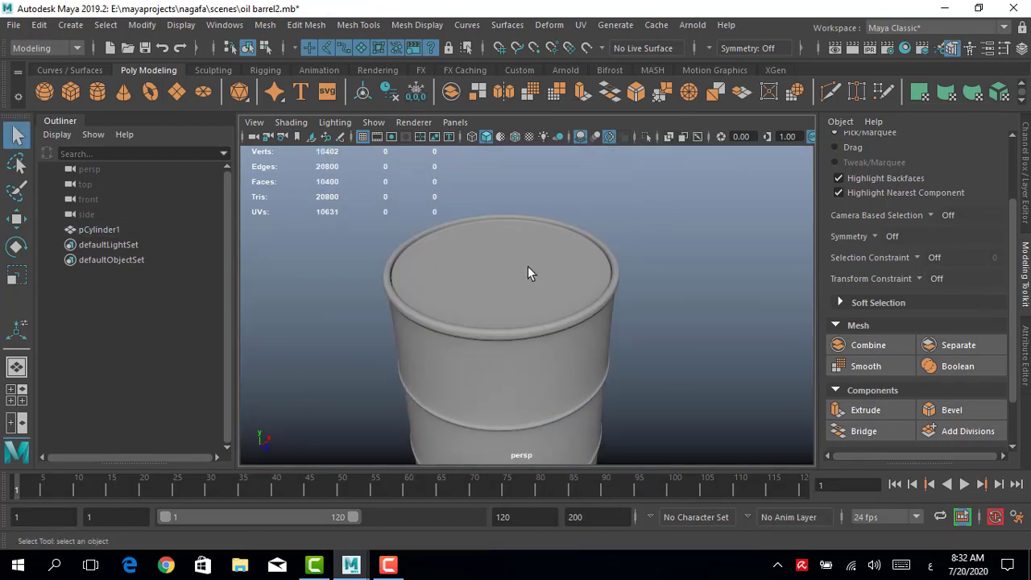
left_click(525, 263)
scroll(532, 265, "up", 4)
right_click(503, 270)
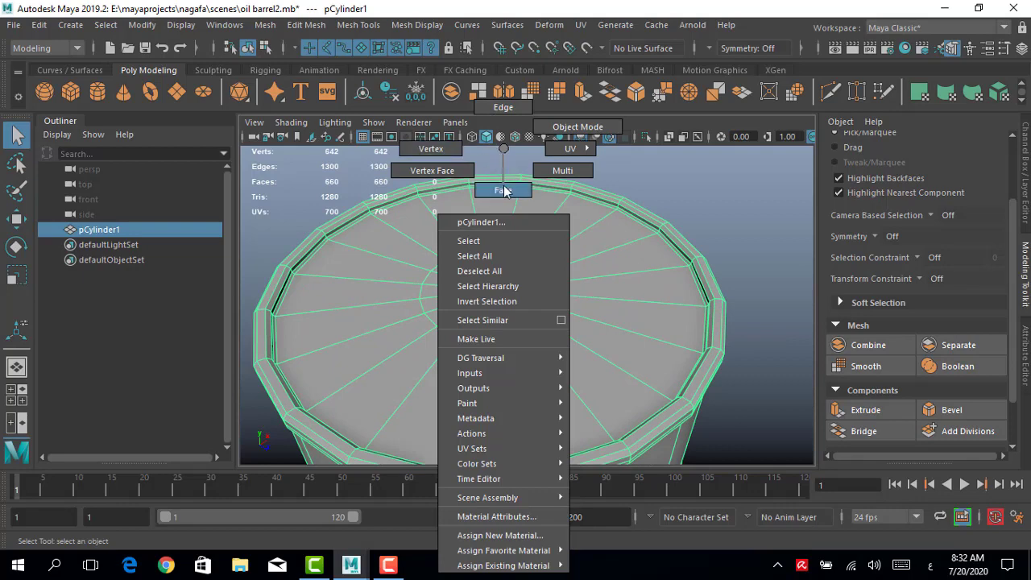
left_click(504, 191)
left_click(494, 291)
key("super+space")
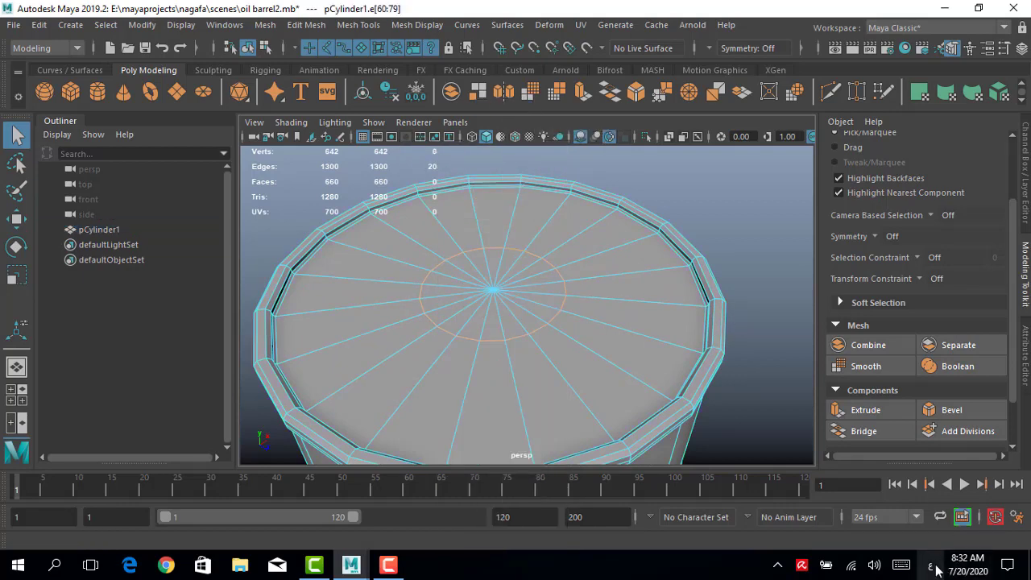
key("r")
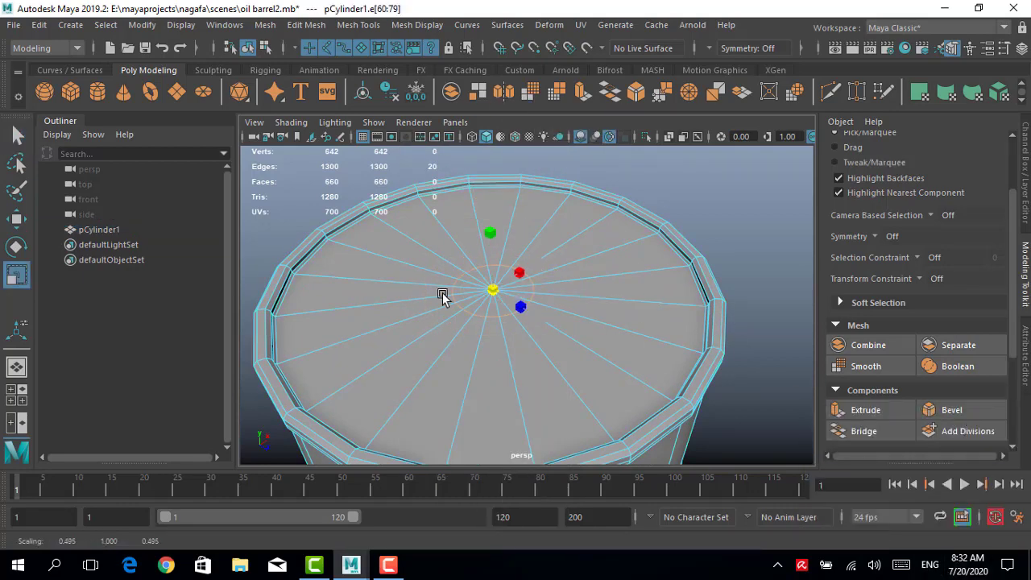
mouse_move(509, 304)
left_mouse_down("alt")
mouse_move(586, 364)
mouse_move(507, 407)
left_mouse_up("alt")
scroll(507, 299, "up", 3)
key("q")
right_click_drag(518, 149, 522, 203)
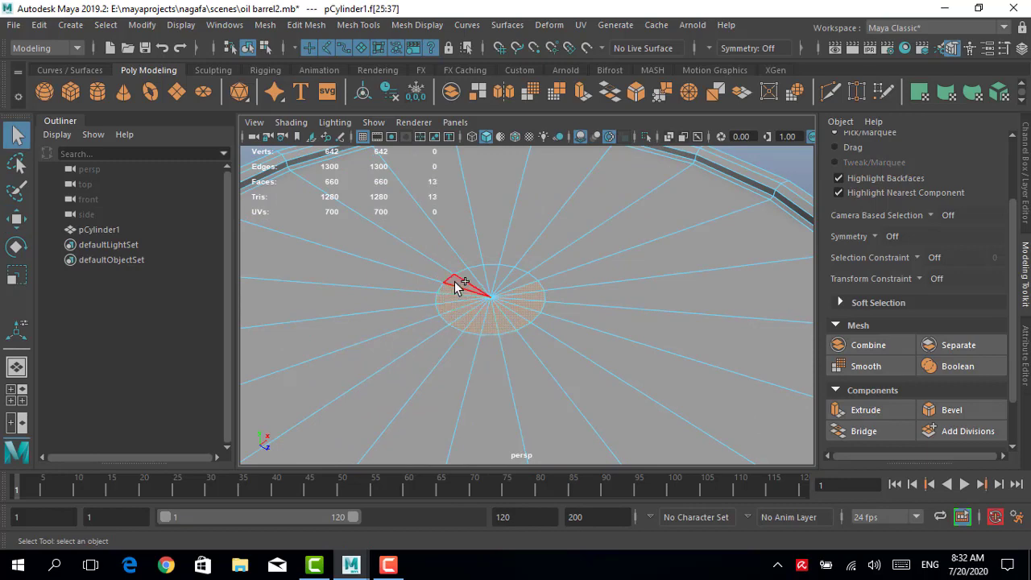
left_click(576, 295)
Extrude the centre lid faces and raise them into a small bung ring
key("w")
scroll(577, 296, "down", 5)
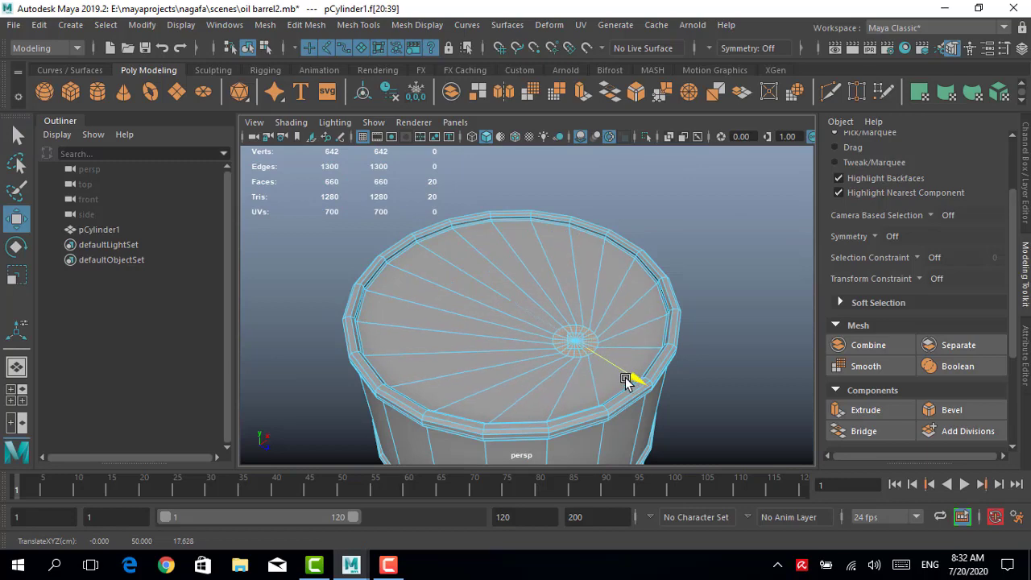
mouse_move(623, 378)
left_mouse_down("alt")
mouse_move(564, 395)
mouse_move(513, 451)
mouse_move(537, 378)
mouse_move(586, 329)
left_mouse_up("alt")
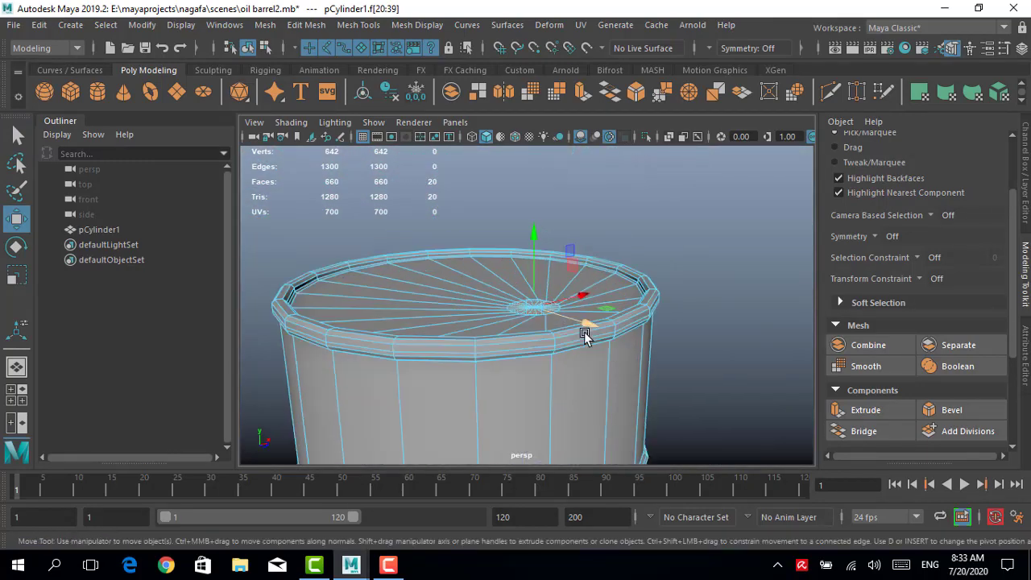
scroll(534, 338, "up", 5)
left_click(865, 410)
left_click_drag(571, 246, 572, 230)
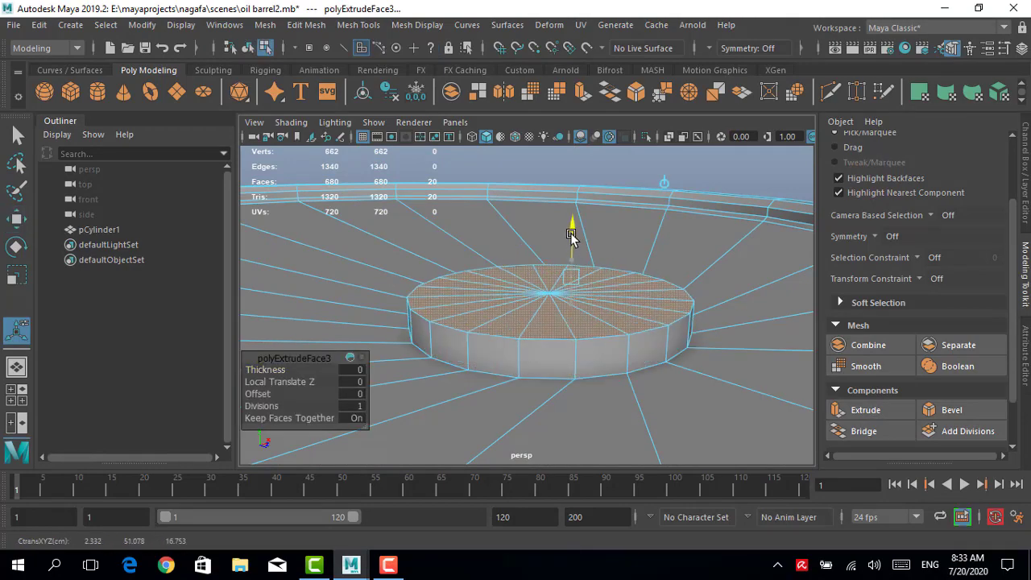
key("space")
Push the bung's centre face down into the ring, then return to object mode
key("space")
middle_click_drag(514, 255, 599, 322, "alt")
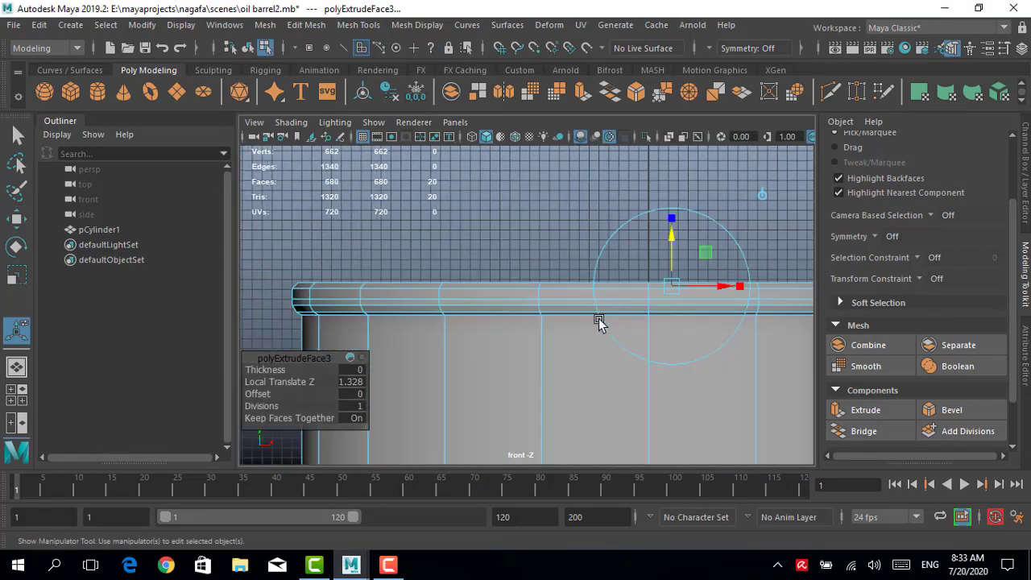
left_click_drag(599, 278, 600, 262)
key("space")
key("space")
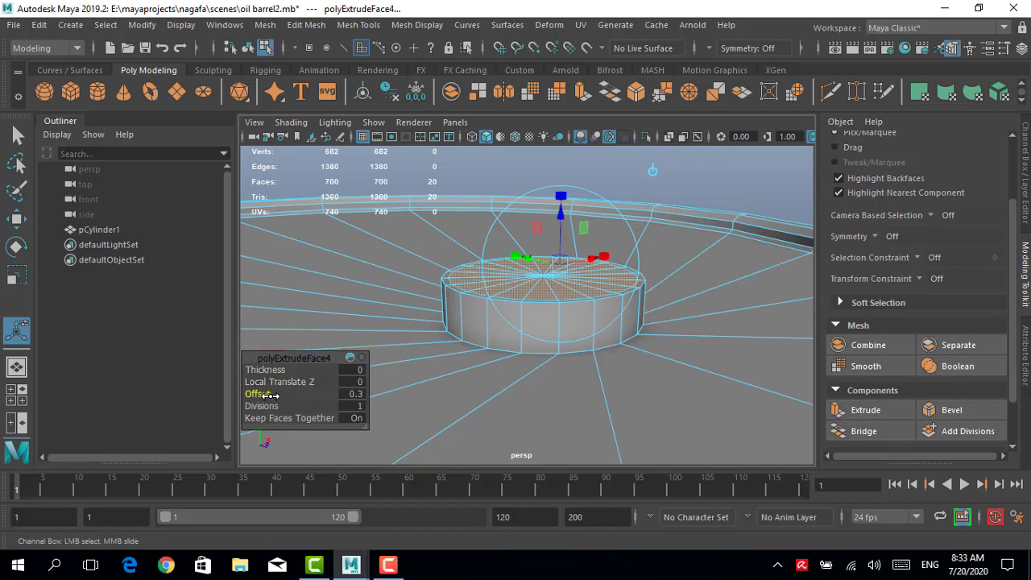
left_click_drag(547, 266, 552, 305, "alt")
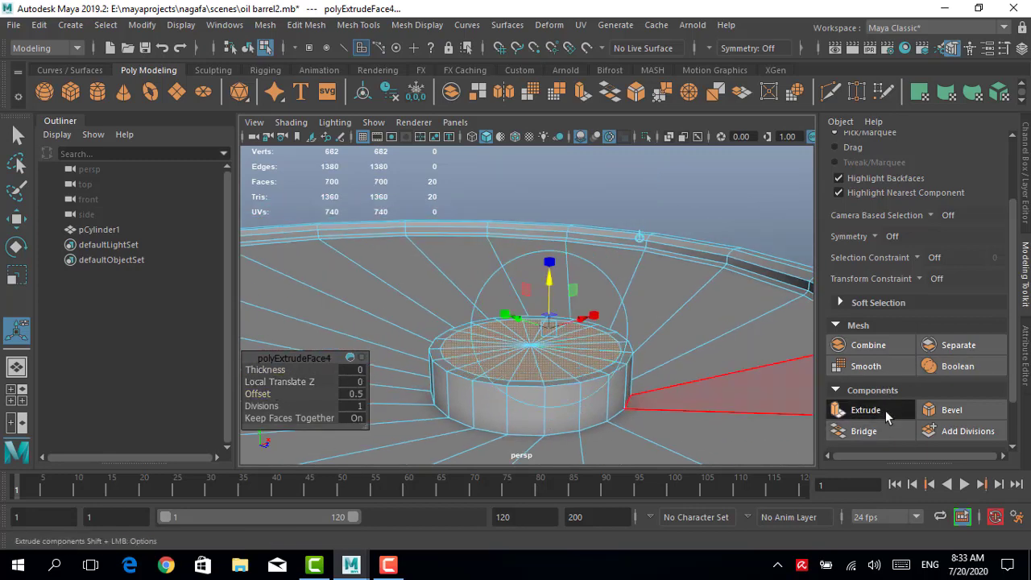
key("space")
key("space")
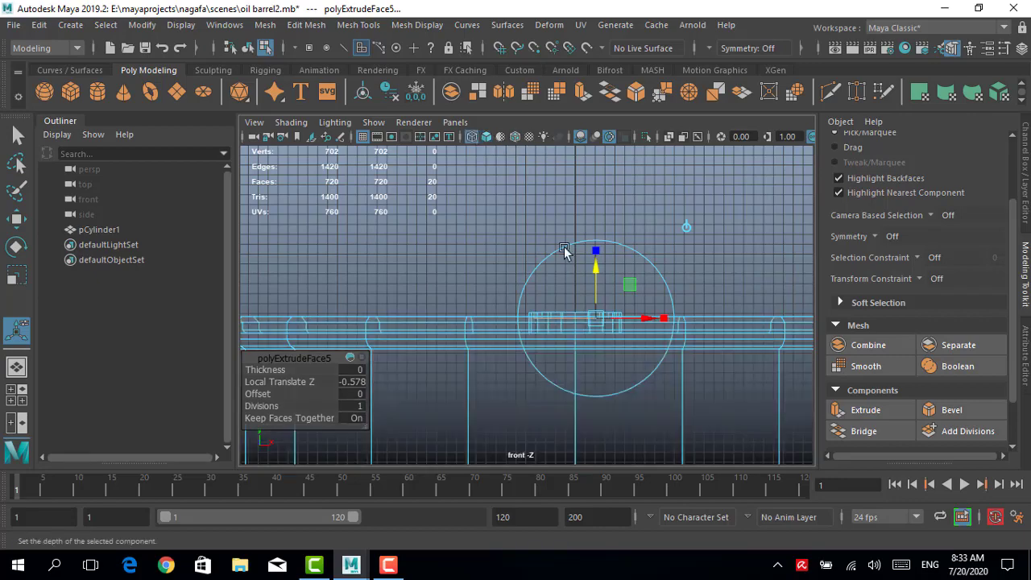
middle_click_drag(559, 257, 692, 268, "alt")
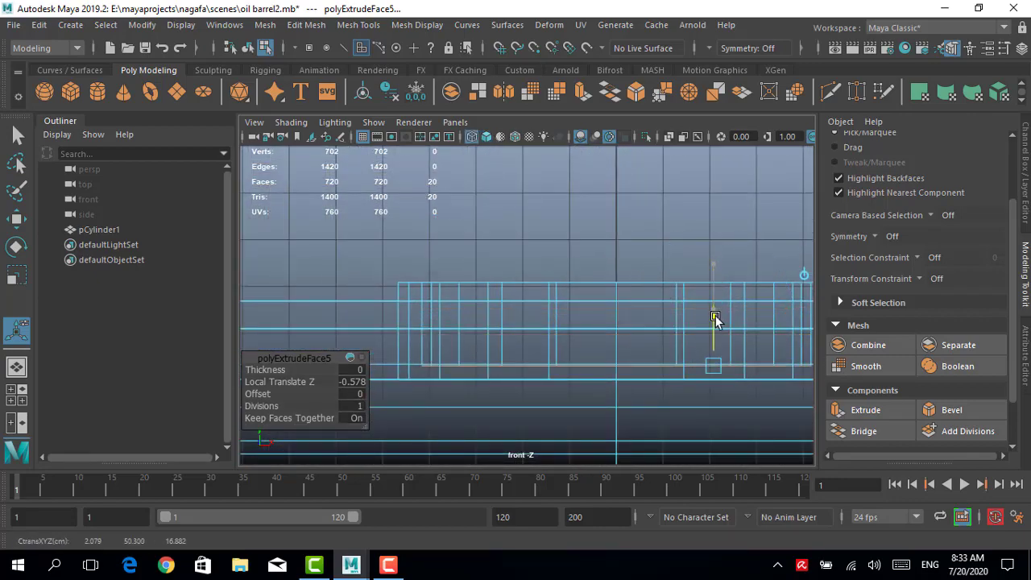
left_click_drag(715, 320, 715, 354)
key("space")
key("space")
left_click_drag(566, 314, 552, 302, "alt")
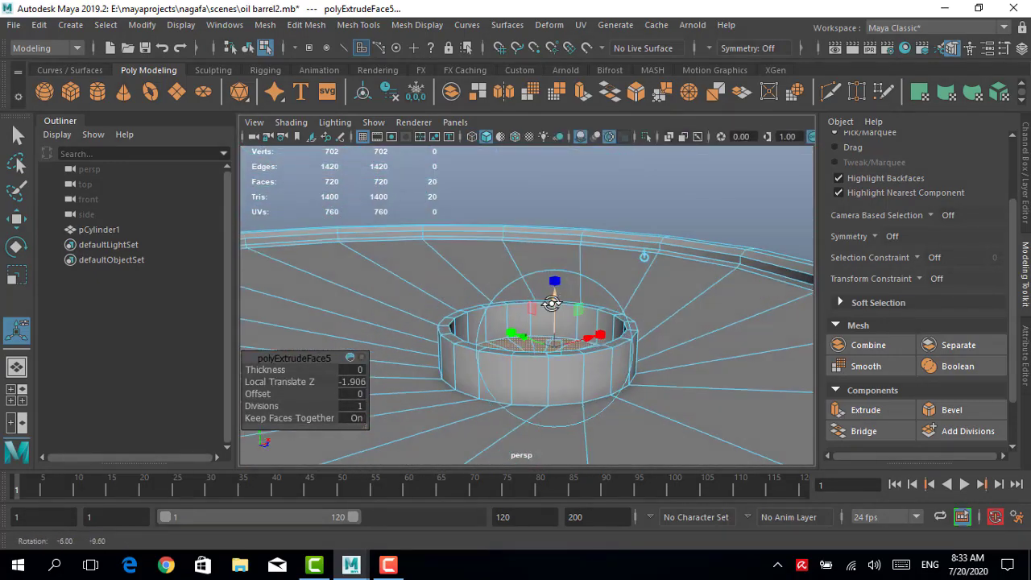
right_click(539, 300)
right_click_drag(538, 300, 630, 125)
mouse_move(556, 306)
left_mouse_down("alt")
mouse_move(548, 332)
mouse_move(553, 292)
mouse_move(531, 283)
left_mouse_up("alt")
Bevel the bung ring's top edge loop with 2 segments
scroll(531, 283, "up", 3)
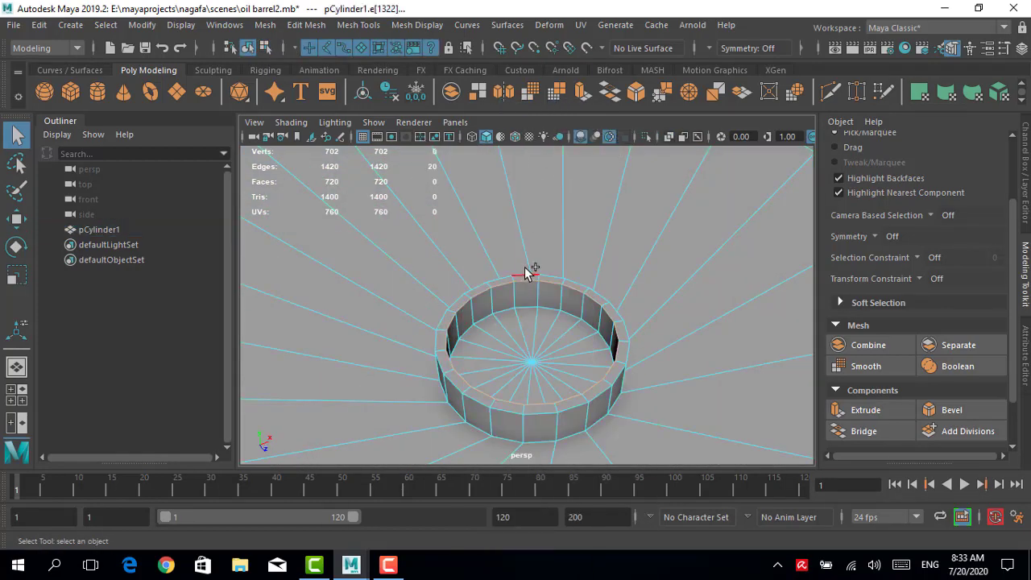
mouse_move(550, 344)
left_mouse_down("alt")
mouse_move(522, 321)
mouse_move(503, 393)
mouse_move(581, 412)
mouse_move(529, 333)
mouse_move(391, 338)
mouse_move(633, 322)
left_mouse_up("alt")
double_click(503, 393, "shift")
left_click(633, 322, "shift")
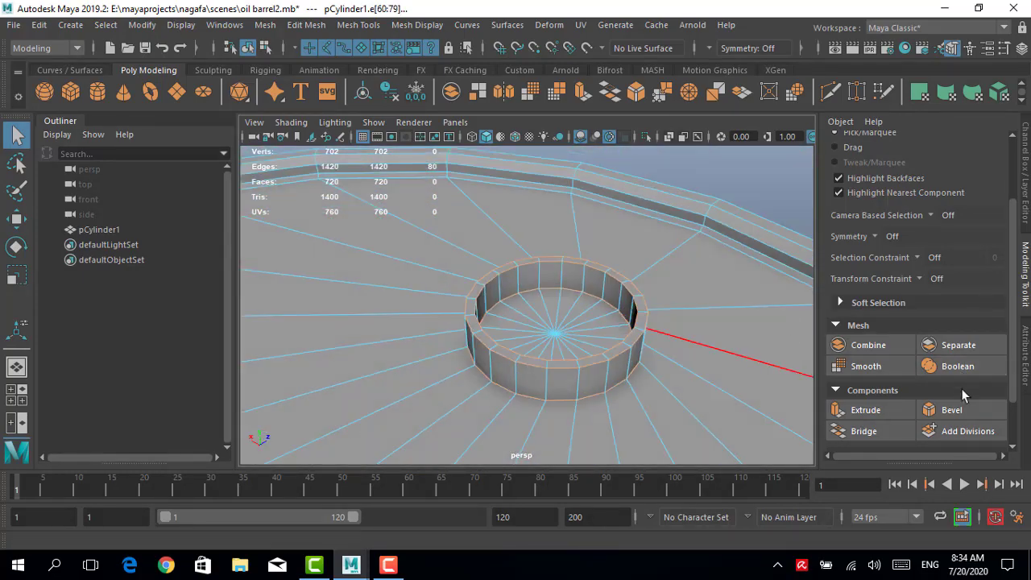
left_click(959, 409)
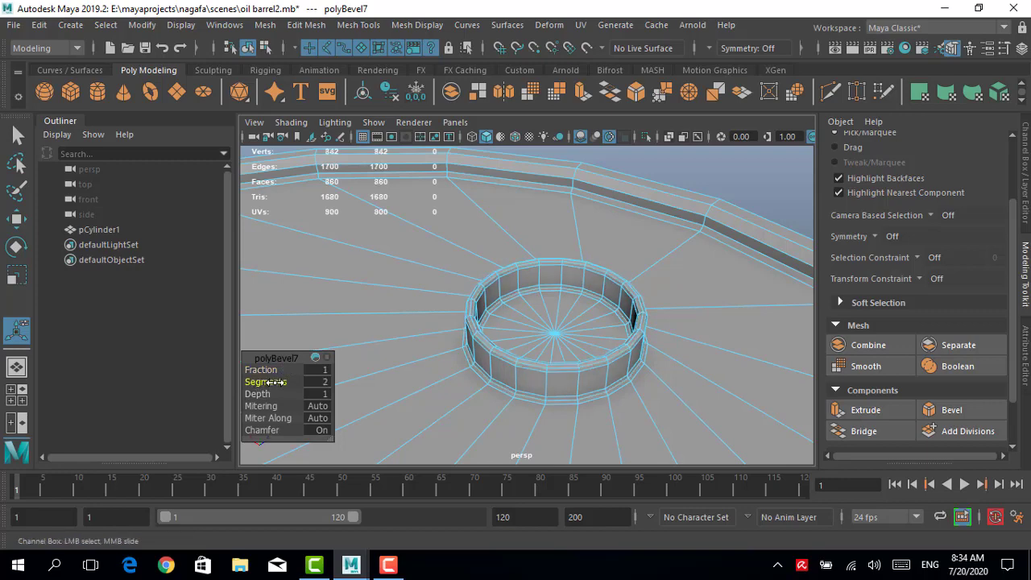
Return to object mode and inspect the finished barrel from several angles
right_click_drag(455, 207, 518, 125)
left_click_drag(562, 401, 353, 401, "alt")
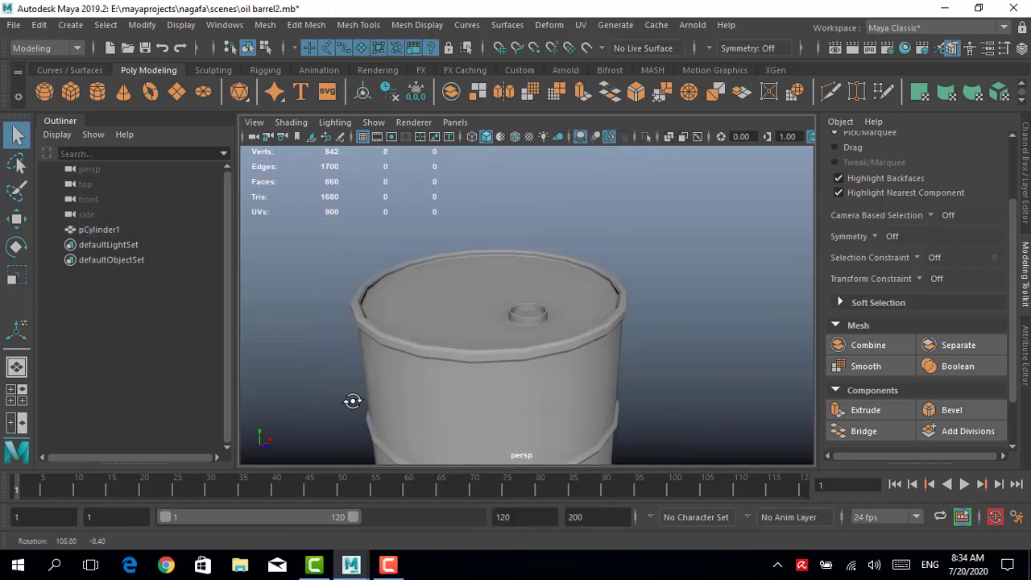
mouse_move(352, 400)
right_mouse_down("alt")
mouse_move(497, 338)
mouse_move(497, 325)
mouse_move(559, 328)
mouse_move(492, 308)
right_mouse_up("alt")
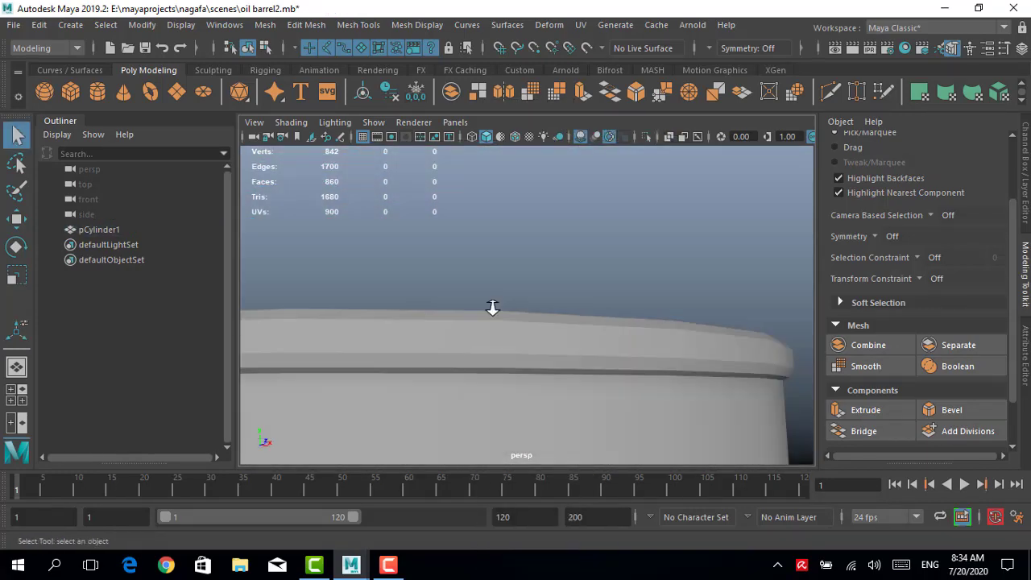
left_click(493, 308)
mouse_move(522, 322)
left_mouse_down("alt")
mouse_move(643, 252)
mouse_move(556, 243)
left_mouse_up("alt")
left_click(644, 251)
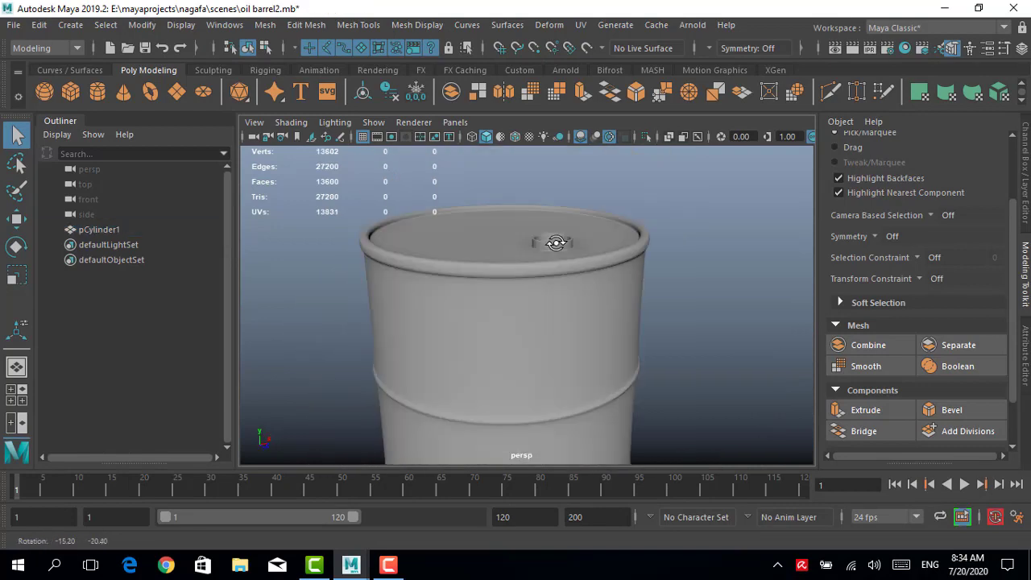
right_click_drag(556, 242, 532, 290, "alt")
mouse_move(532, 290)
left_mouse_down("alt")
mouse_move(488, 244)
mouse_move(460, 295)
mouse_move(451, 257)
mouse_move(489, 265)
left_mouse_up("alt")
left_click(13, 25)
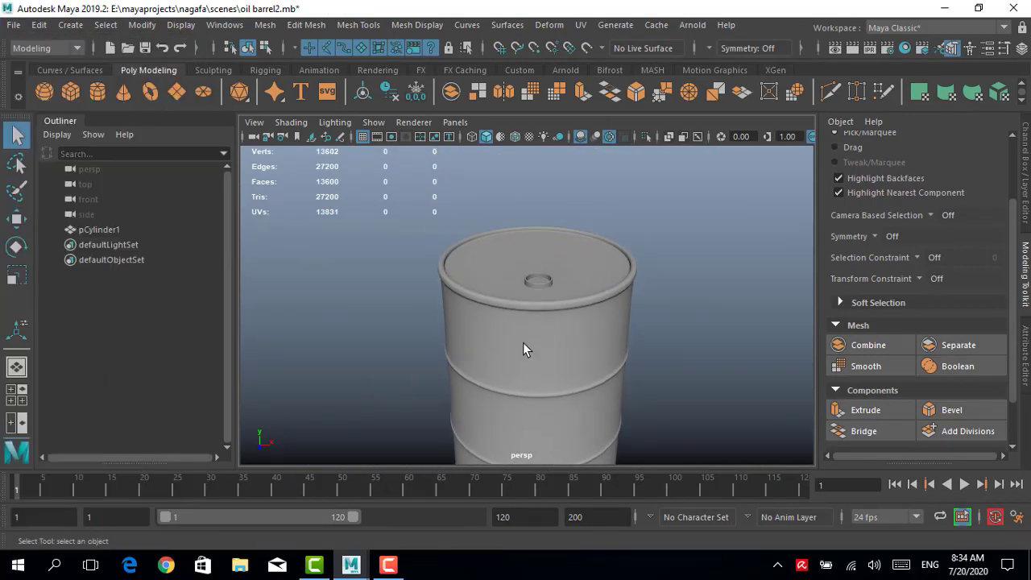
left_click(934, 27)
Switch to the UV Editing workspace, select the barrel and show the checker map
left_click(902, 121)
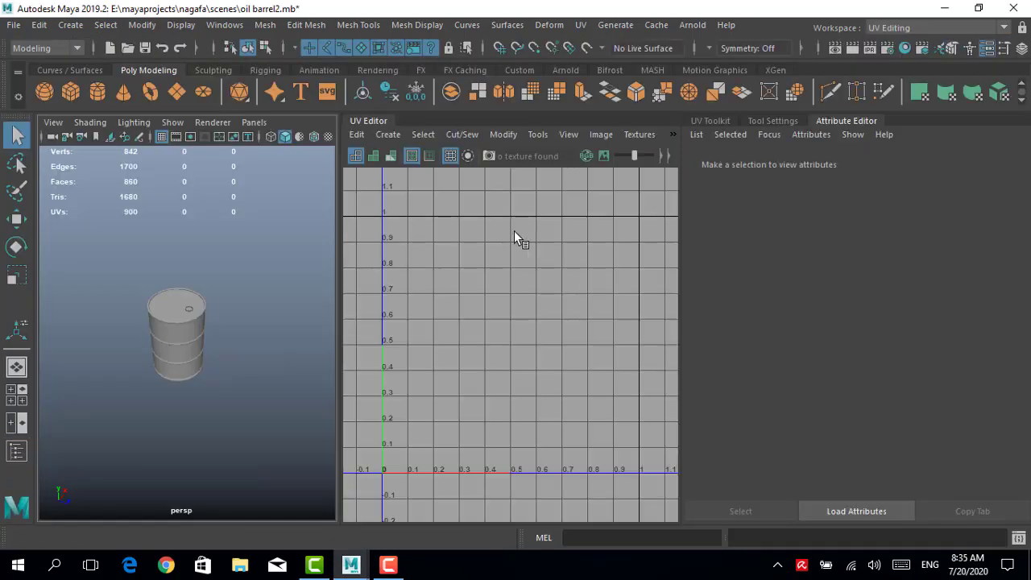
left_click(165, 310)
key("f")
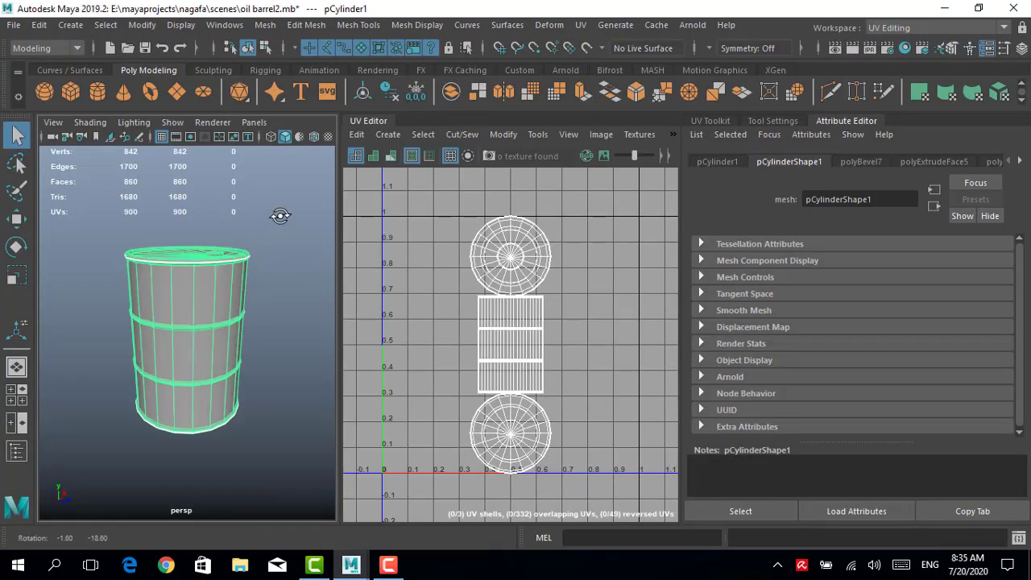
mouse_move(276, 214)
left_mouse_down("alt")
mouse_move(272, 265)
mouse_move(286, 231)
mouse_move(281, 208)
left_mouse_up("alt")
left_click(133, 302)
left_click(463, 155)
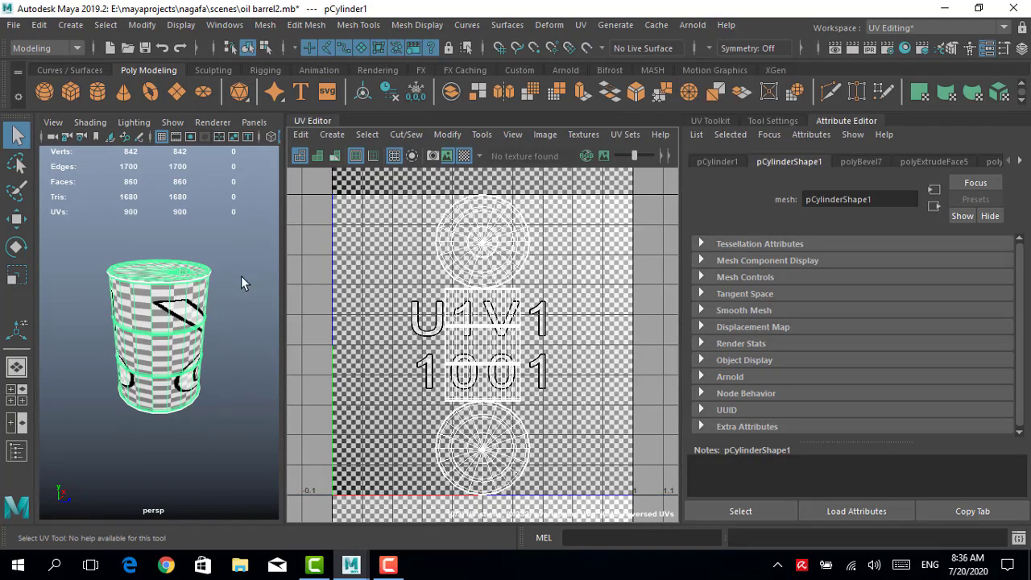
right_click_drag(241, 276, 54, 295, "alt")
left_click_drag(54, 301, 161, 266, "alt")
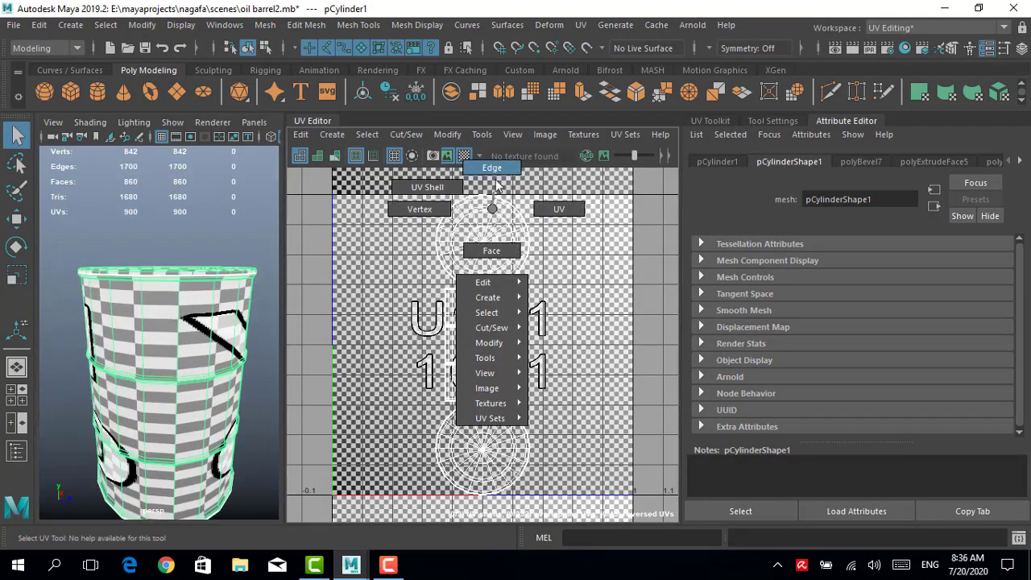
Apply a 6-plane automatic UV projection to the whole barrel
right_click_drag(490, 208, 490, 249)
left_click_drag(544, 185, 419, 248)
key("w")
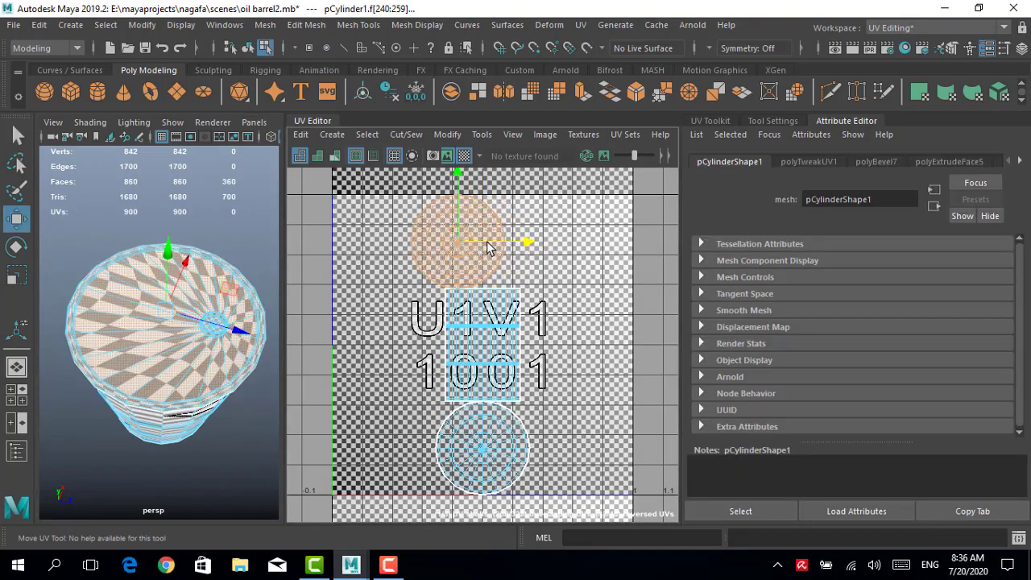
left_click_drag(121, 322, 177, 307, "alt")
mouse_move(121, 322)
right_mouse_down("alt")
mouse_move(176, 321)
mouse_move(113, 327)
right_mouse_up("alt")
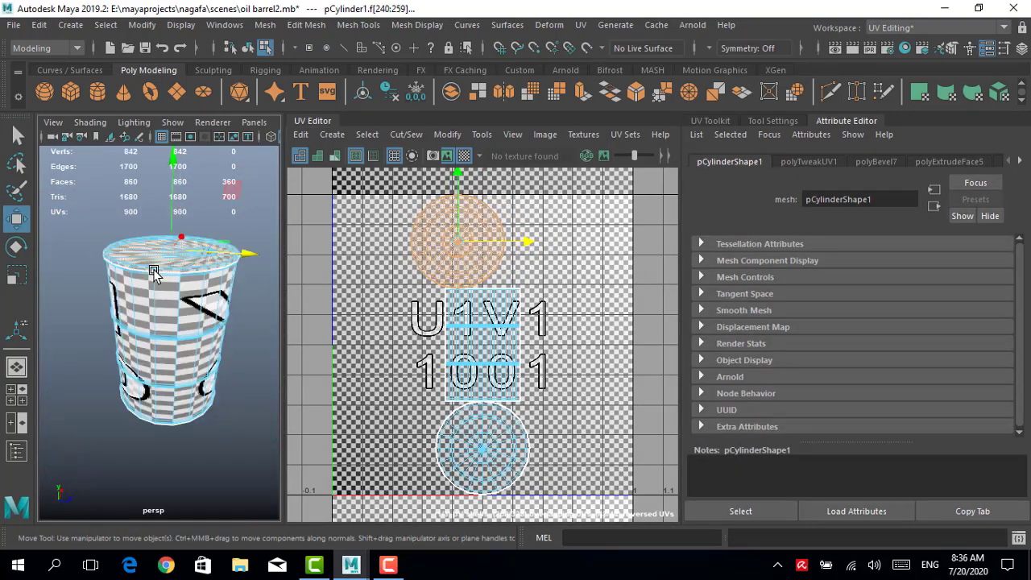
right_click_drag(153, 165, 216, 125)
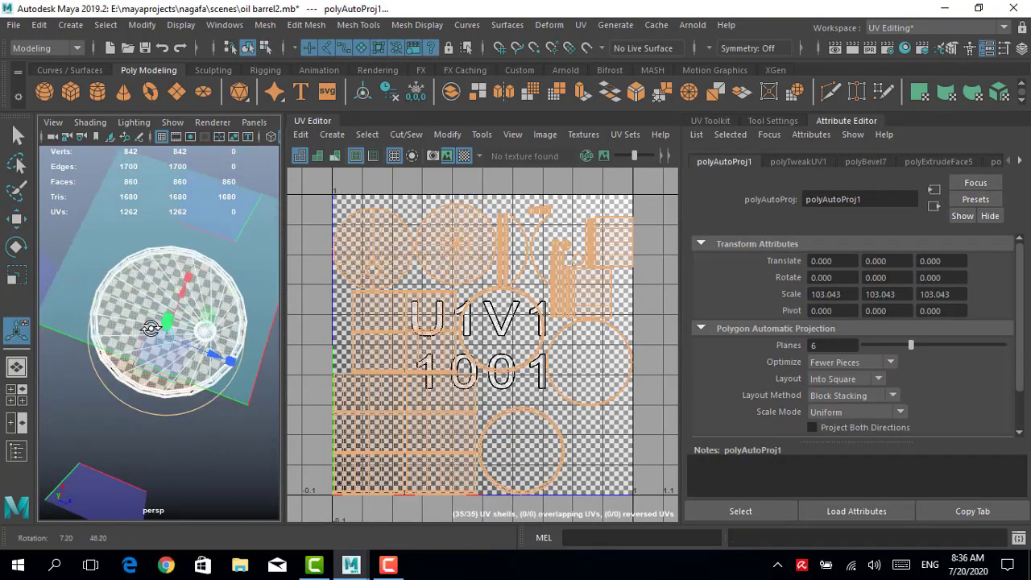
mouse_move(128, 322)
left_mouse_down("alt")
mouse_move(195, 123)
mouse_move(214, 133)
left_mouse_up("alt")
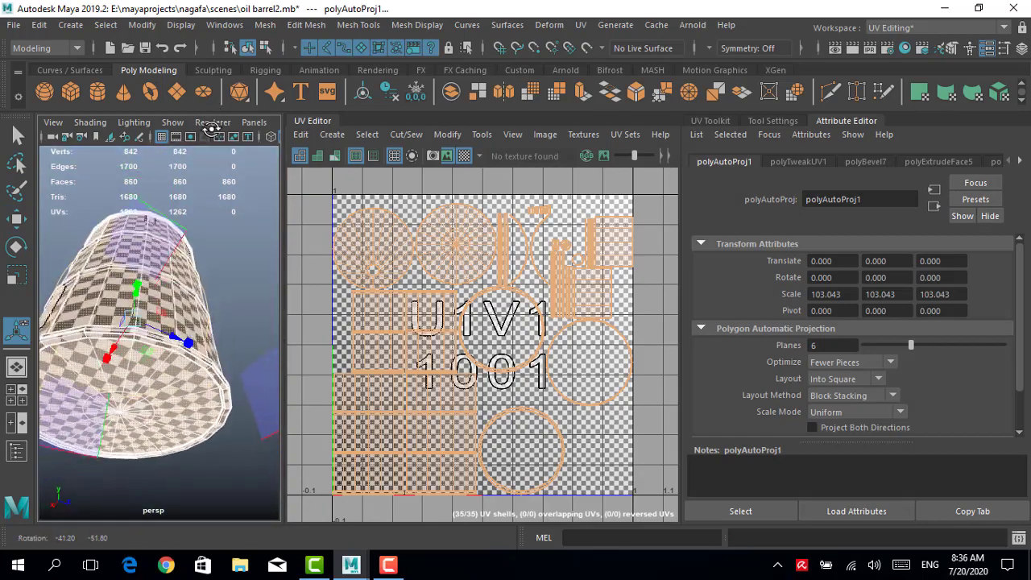
mouse_move(213, 132)
right_mouse_down("alt")
mouse_move(4, 327)
mouse_move(121, 322)
right_mouse_up("alt")
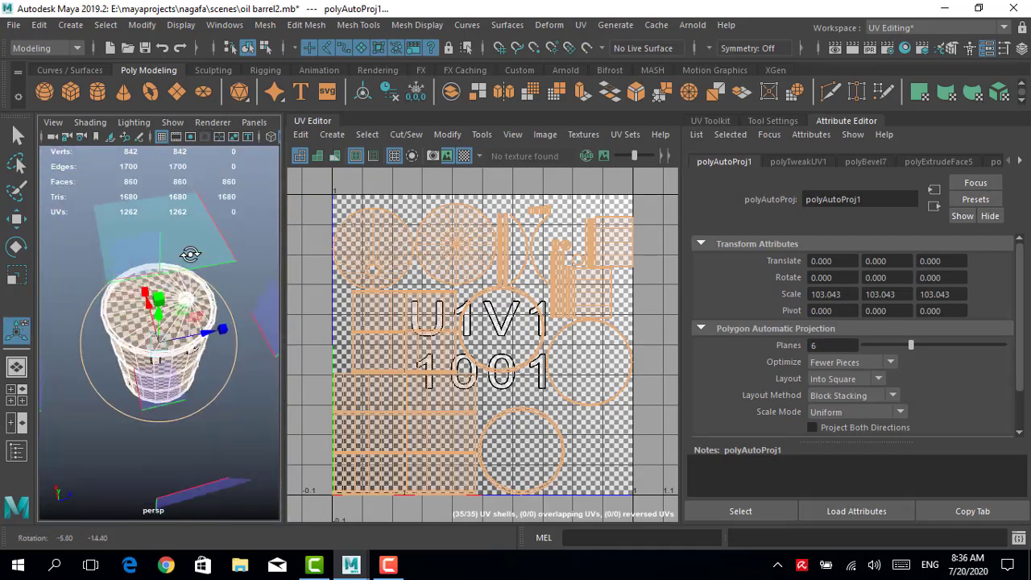
left_click_drag(120, 322, 202, 266, "alt")
mouse_move(201, 266)
right_mouse_down("alt")
mouse_move(186, 277)
mouse_move(97, 266)
right_mouse_up("alt")
Save the scene and inspect the checker pattern across the barrel
left_click(13, 25)
key("Escape")
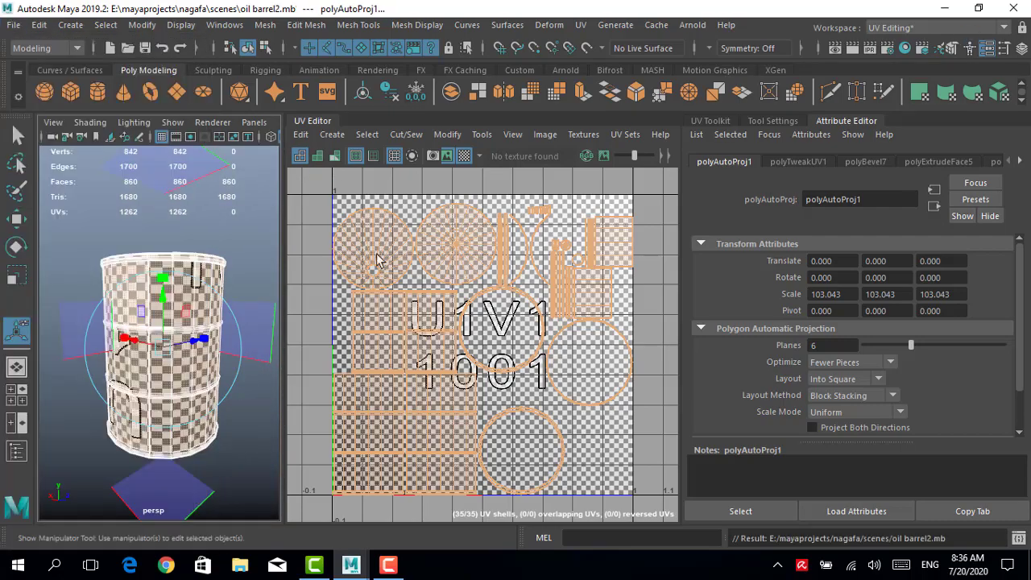
left_click_drag(283, 250, 467, 266)
mouse_move(345, 148)
right_mouse_down()
mouse_move(402, 125)
mouse_move(271, 295)
right_mouse_up()
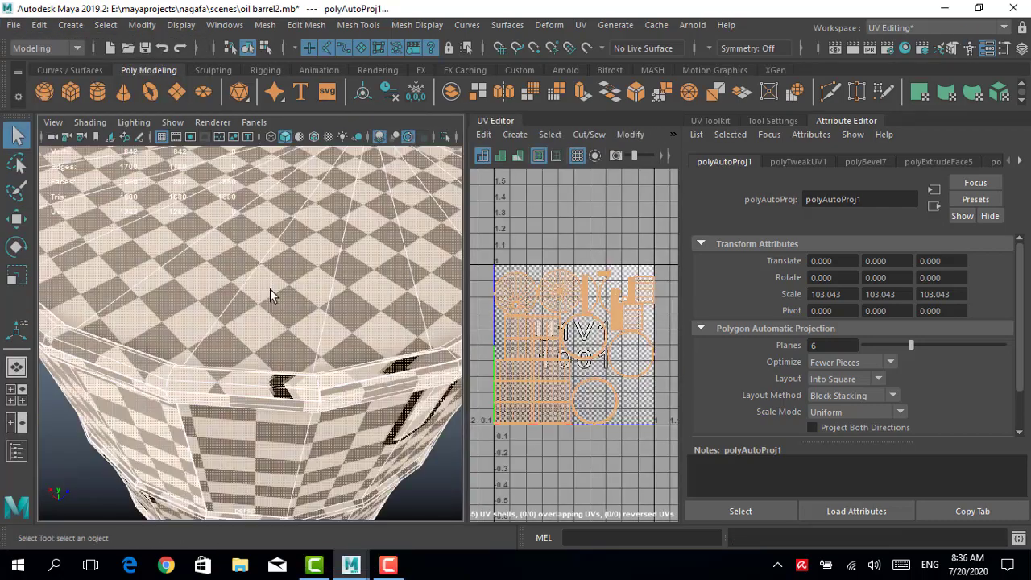
mouse_move(272, 295)
left_mouse_down("alt")
mouse_move(311, 322)
mouse_move(281, 298)
left_mouse_up("alt")
right_click_drag(281, 299, 298, 266, "alt")
mouse_move(298, 266)
left_mouse_down("alt")
mouse_move(313, 234)
mouse_move(341, 253)
mouse_move(414, 394)
mouse_move(378, 363)
left_mouse_up("alt")
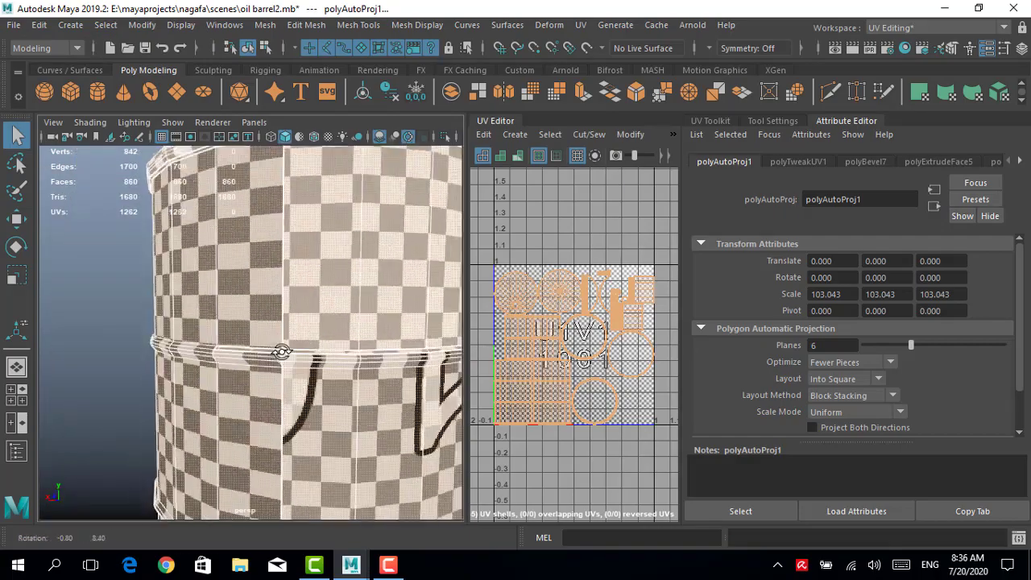
right_click_drag(378, 362, 306, 290, "alt")
left_click_drag(306, 290, 278, 270, "alt")
scroll(545, 286, "up", 5)
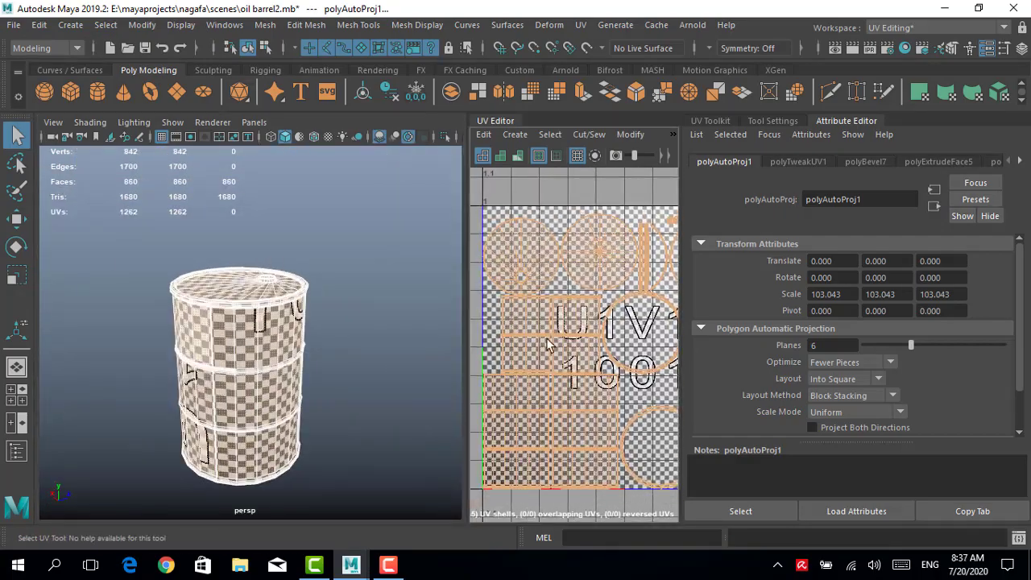
scroll(545, 286, "down", 3)
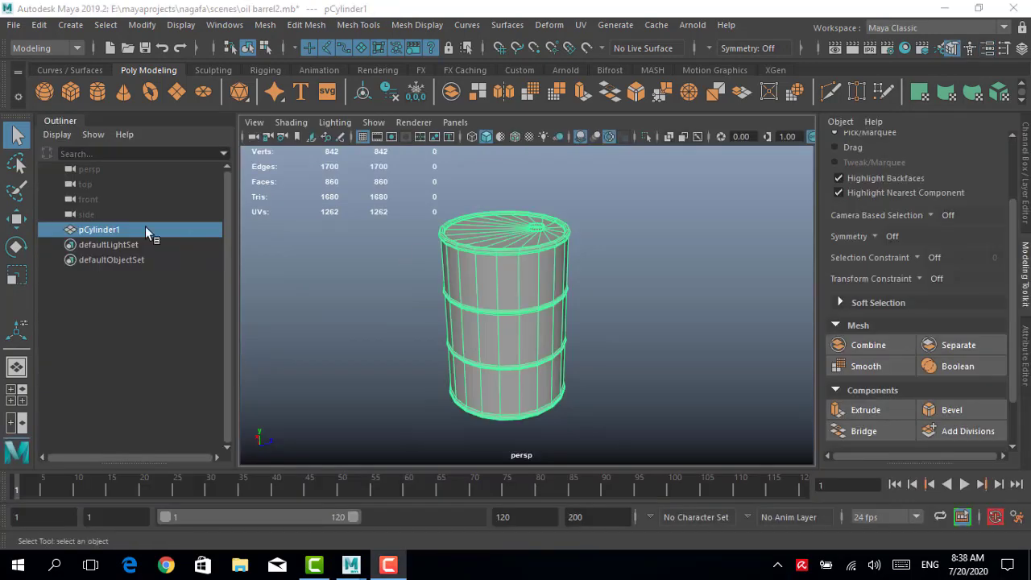
Duplicate the barrel and smooth the high_poly copy to 3400 faces
double_click(152, 231)
type("low_poly")
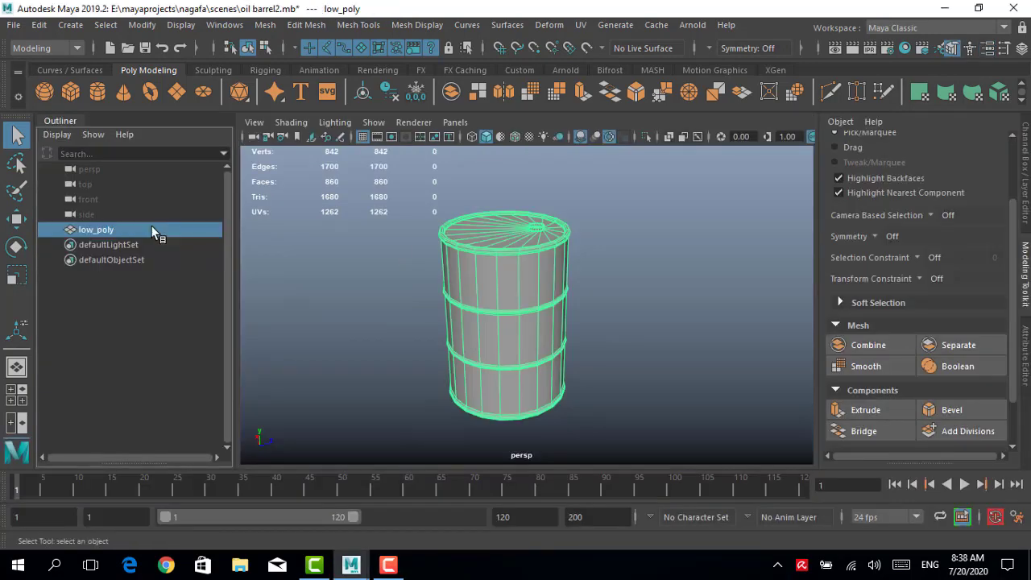
key("ctrl+d")
type("high_poly")
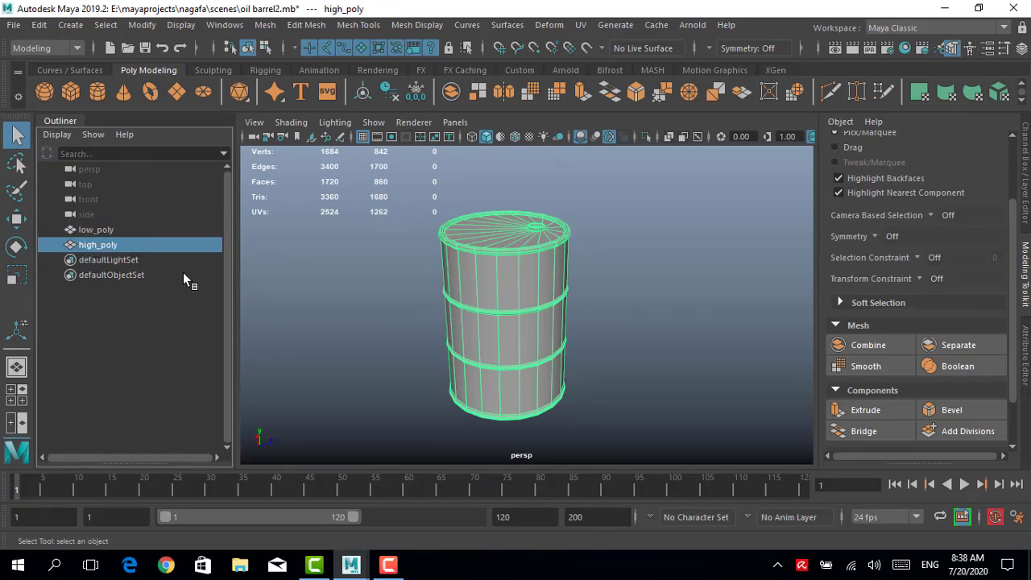
left_click(266, 25)
left_click(295, 184)
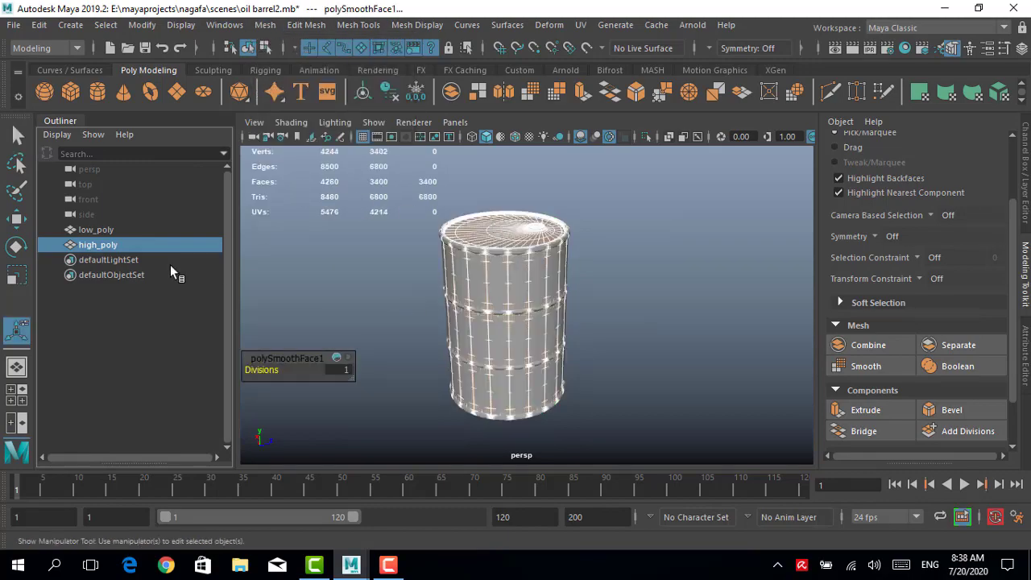
Hide the low_poly barrel and reselect the smoothed high_poly barrel
left_click(96, 230)
key("ctrl+h")
left_click(97, 244)
left_click_drag(516, 218, 487, 288, "alt")
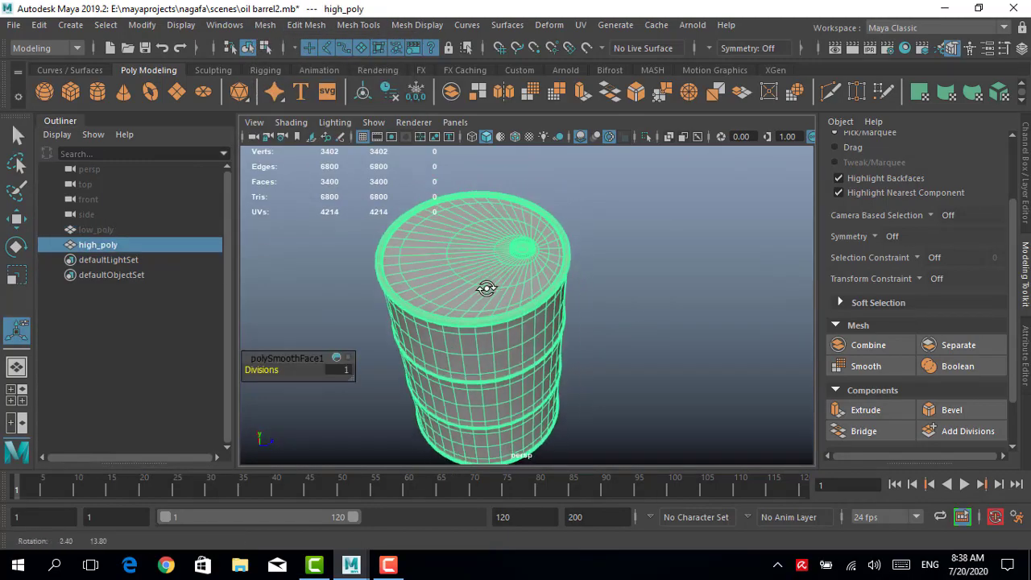
scroll(486, 288, "up", 5)
mouse_move(640, 264)
left_mouse_down("alt")
mouse_move(534, 295)
mouse_move(617, 237)
left_mouse_up("alt")
right_click(564, 148)
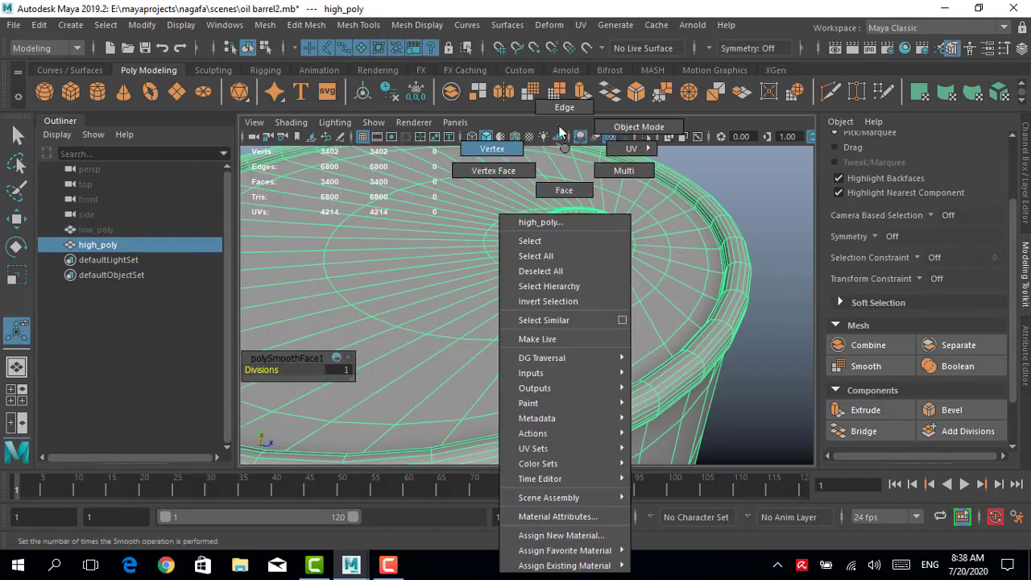
key("f")
key("q")
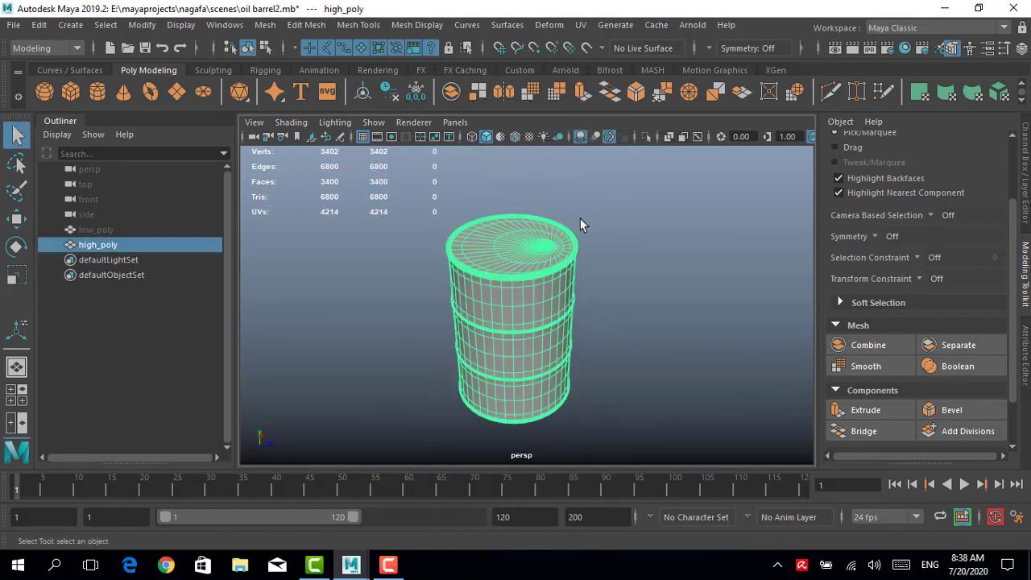
Inspect the barrel's UV layout in the UV Editor, then close it
left_click(580, 24)
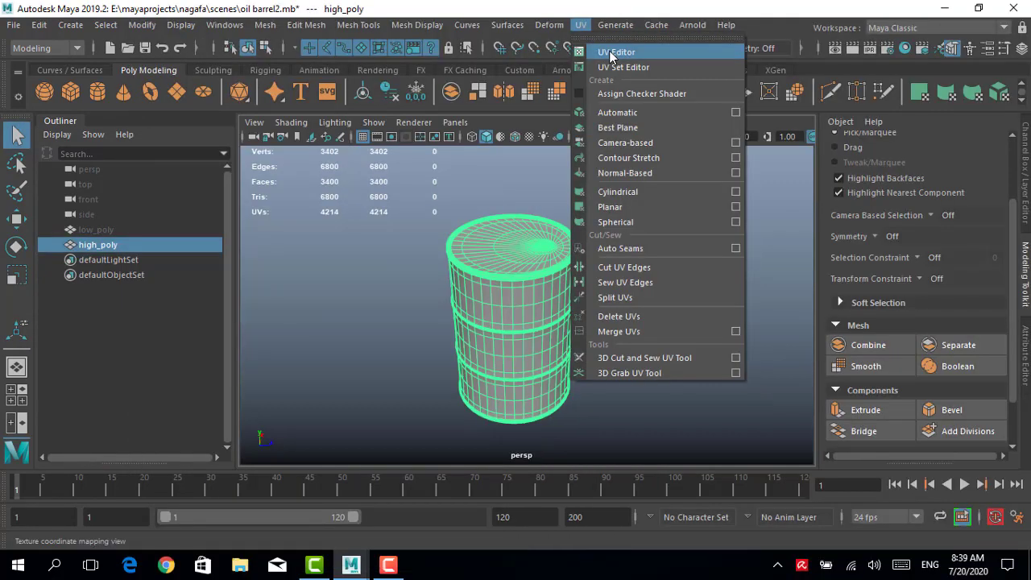
left_click(610, 54)
scroll(796, 290, "up", 5)
scroll(797, 290, "up", 3)
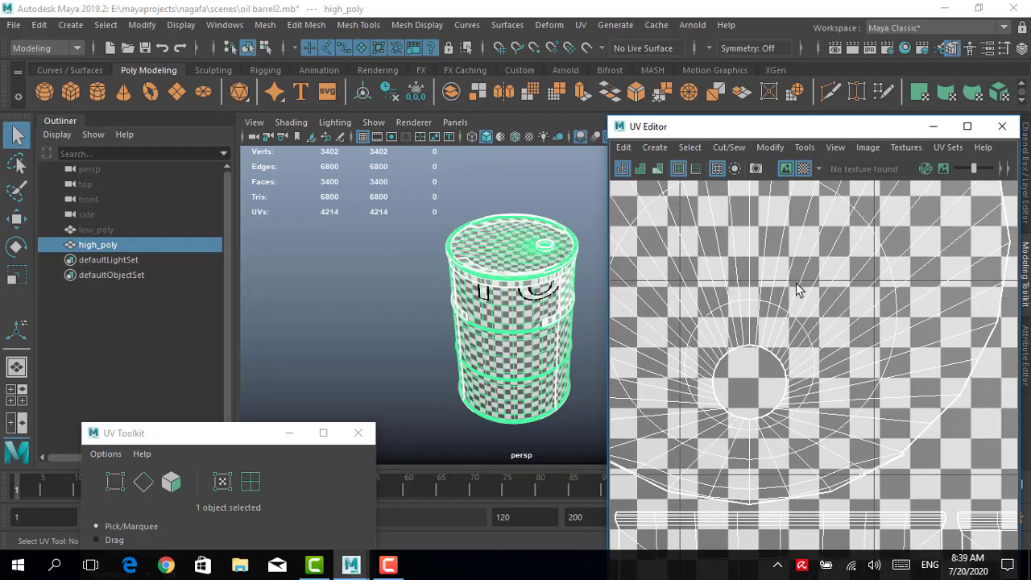
mouse_move(523, 298)
left_mouse_down("alt")
mouse_move(524, 357)
mouse_move(516, 266)
left_mouse_up("alt")
scroll(524, 357, "up", 3)
left_click_drag(805, 126, 707, 127)
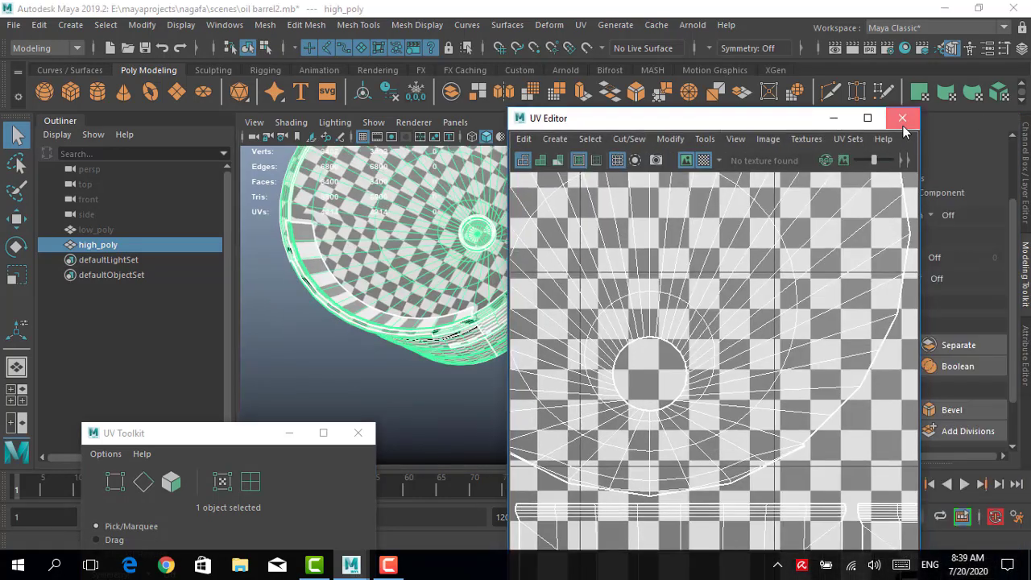
left_click(905, 115)
Deselect the barrel and switch over to Substance Painter
mouse_move(516, 242)
left_mouse_down("alt")
mouse_move(493, 202)
mouse_move(569, 282)
left_mouse_up("alt")
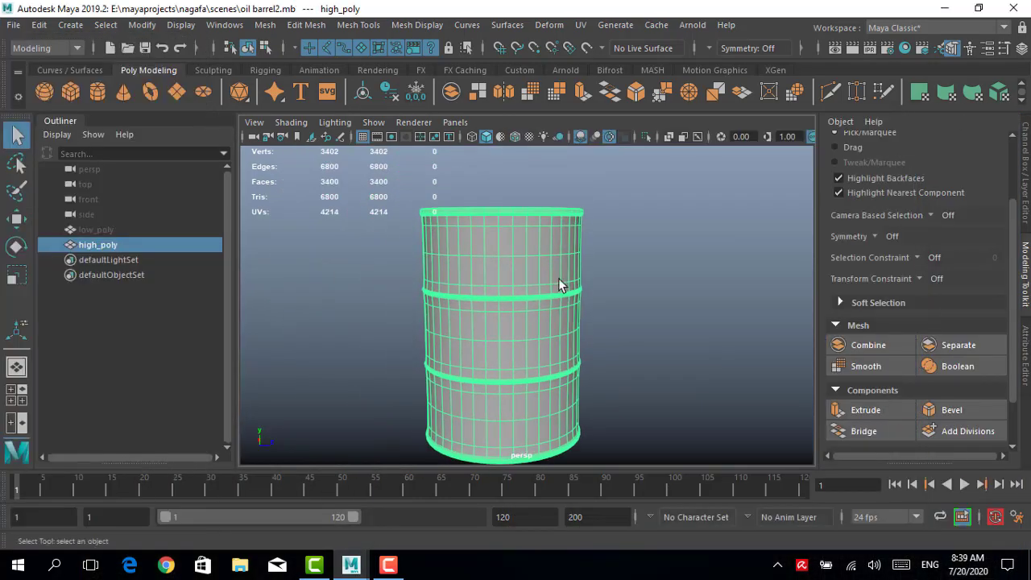
left_click(393, 450)
scroll(393, 449, "down", 2)
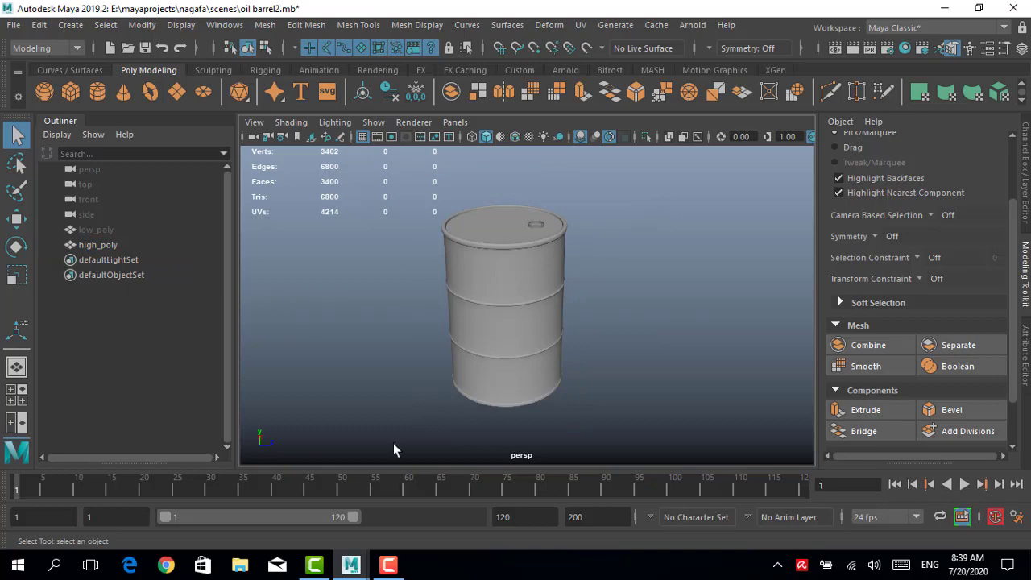
left_click(387, 569)
Bake normal, world space normal and ambient occlusion maps from the high-poly barrel mesh
mouse_move(267, 199)
left_mouse_down("alt")
mouse_move(371, 166)
mouse_move(263, 196)
left_mouse_up("alt")
left_click(811, 318)
left_click(947, 412)
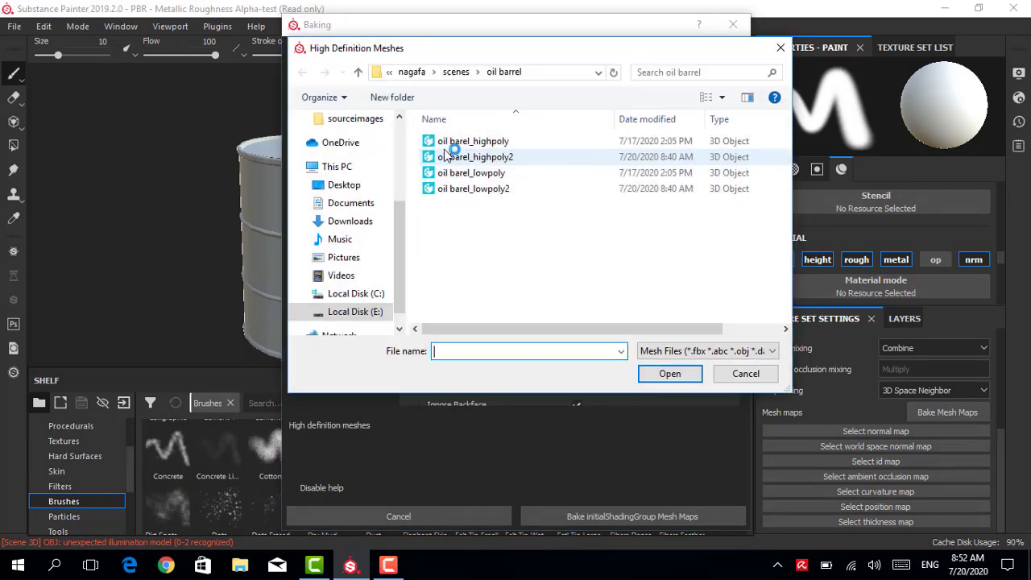
double_click(463, 142)
left_click(604, 507)
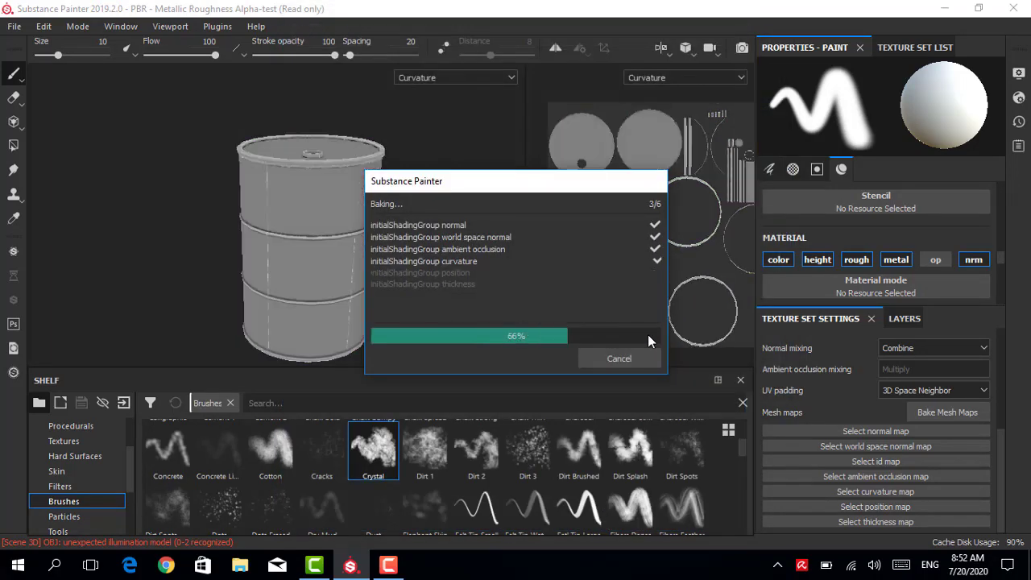
left_click(619, 359)
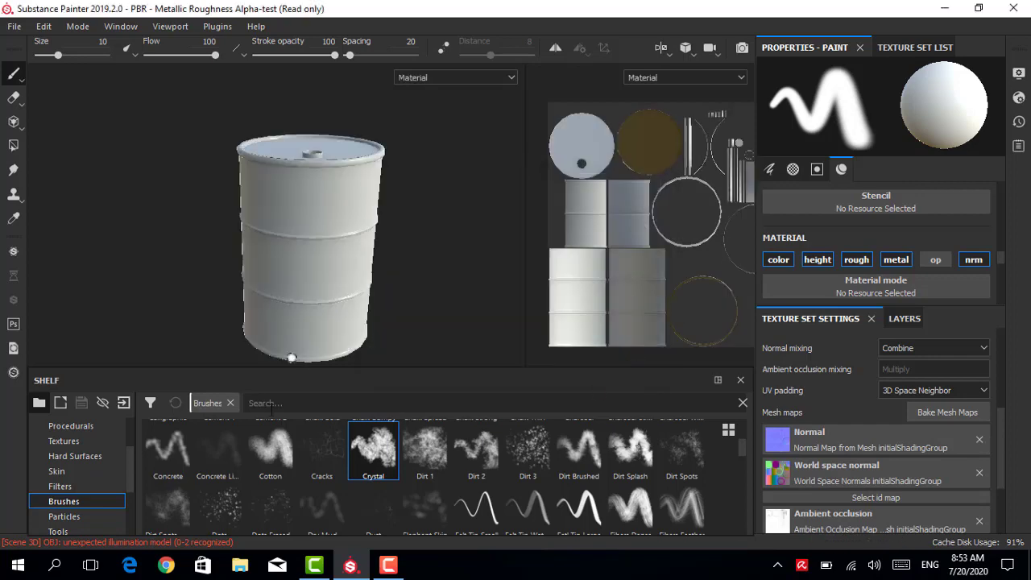
Apply the Steel Painted smart material, found by searching 'stee', to the barrel and add a paint layer
left_click(89, 516)
left_click(300, 402)
type("s")
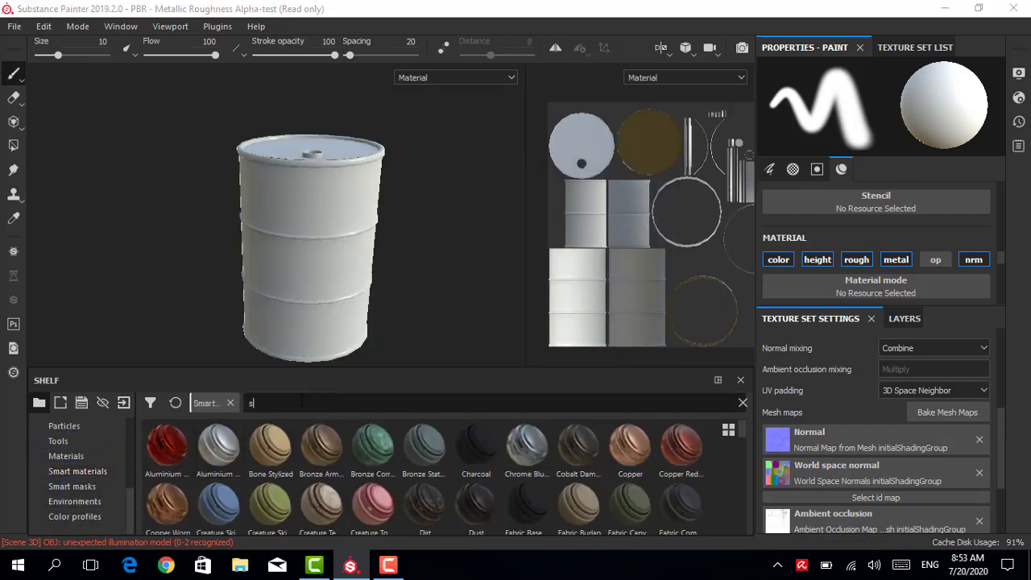
type("tee")
mouse_move(629, 449)
left_mouse_down()
mouse_move(358, 224)
mouse_move(355, 241)
left_mouse_up()
scroll(357, 224, "up", 3)
scroll(368, 187, "up", 3)
scroll(368, 187, "down", 5)
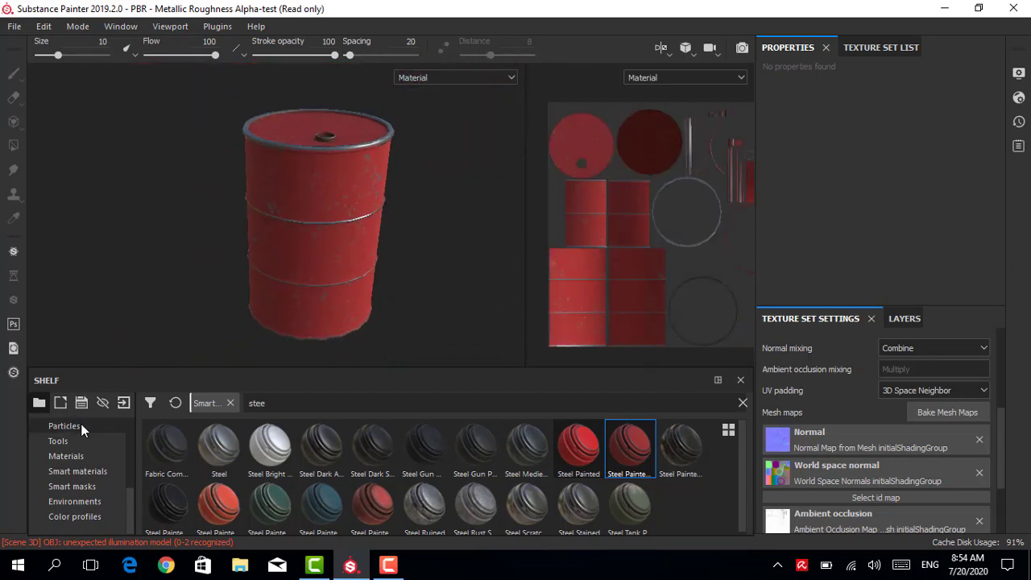
left_click(904, 319)
left_click(864, 344)
Add a paint effect under Layer 1
right_click(852, 376)
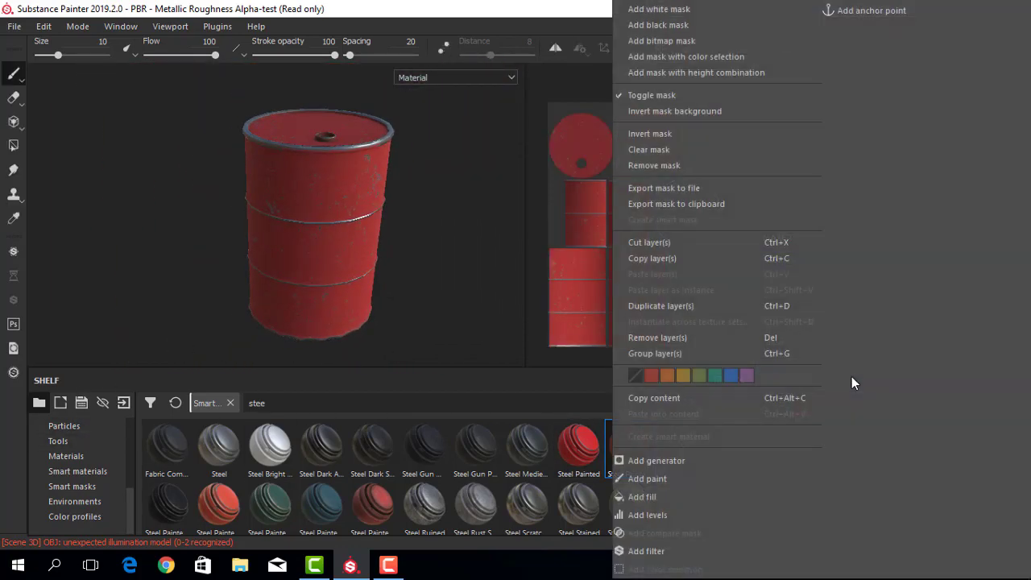
key("Escape")
left_click(865, 342)
left_click(886, 380)
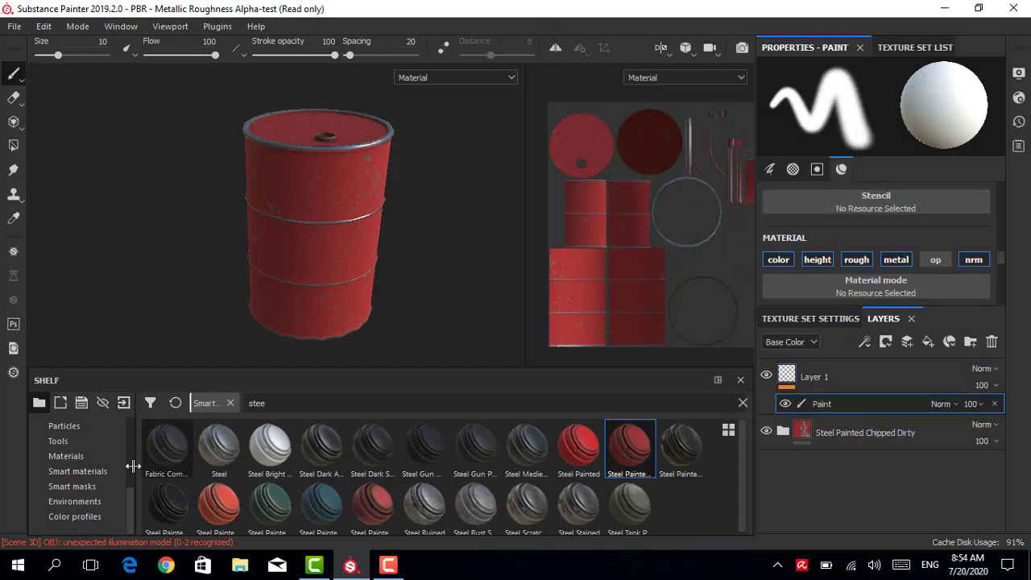
Pick the Coffee Circle alpha from the alpha shelf
left_click(61, 456)
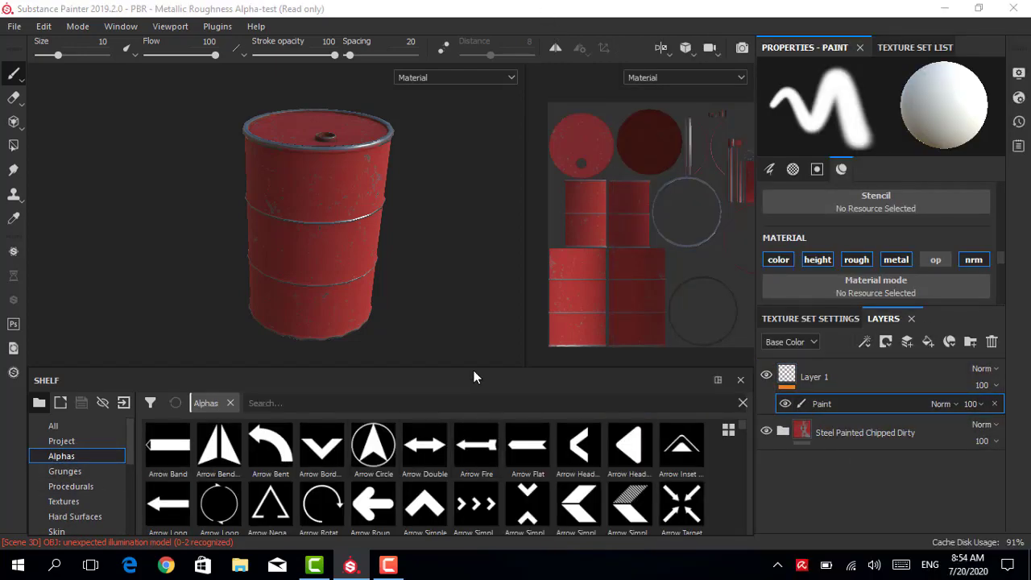
left_click_drag(469, 371, 469, 138)
scroll(437, 482, "down", 5)
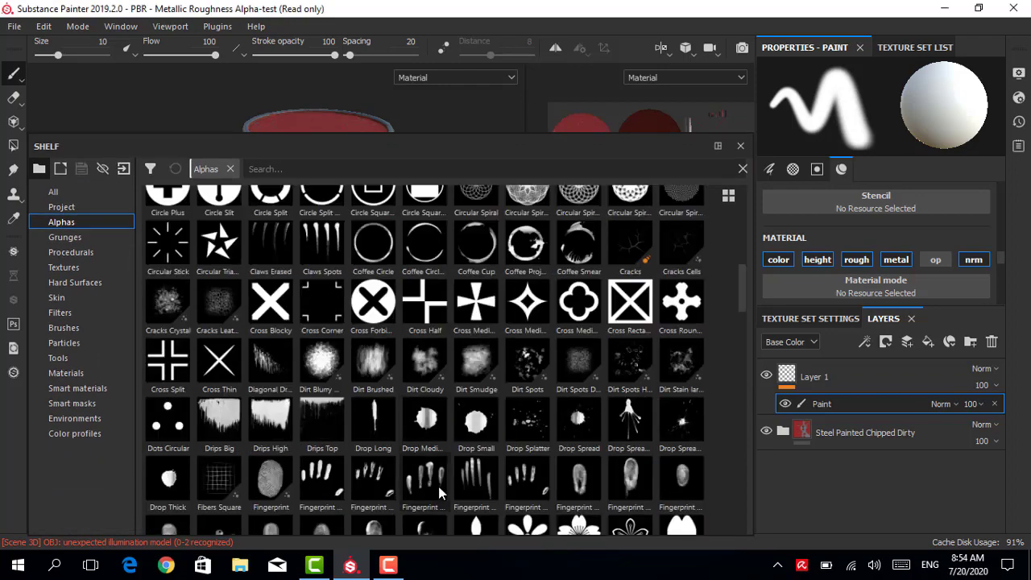
scroll(482, 411, "down", 5)
scroll(486, 375, "down", 5)
scroll(486, 375, "up", 5)
scroll(486, 375, "up", 5)
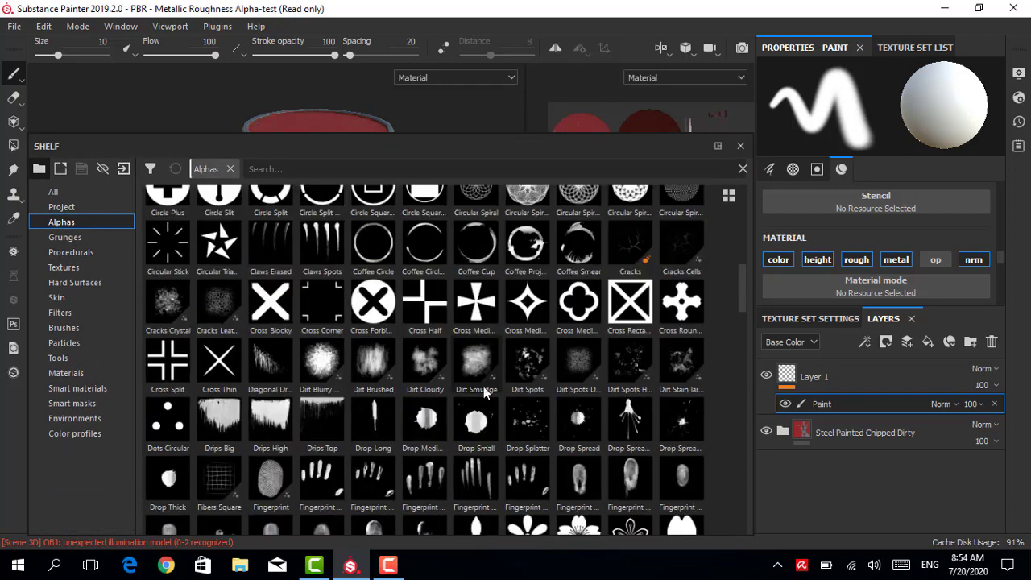
left_click(373, 242)
left_click_drag(500, 141, 486, 395)
scroll(917, 226, "down", 5)
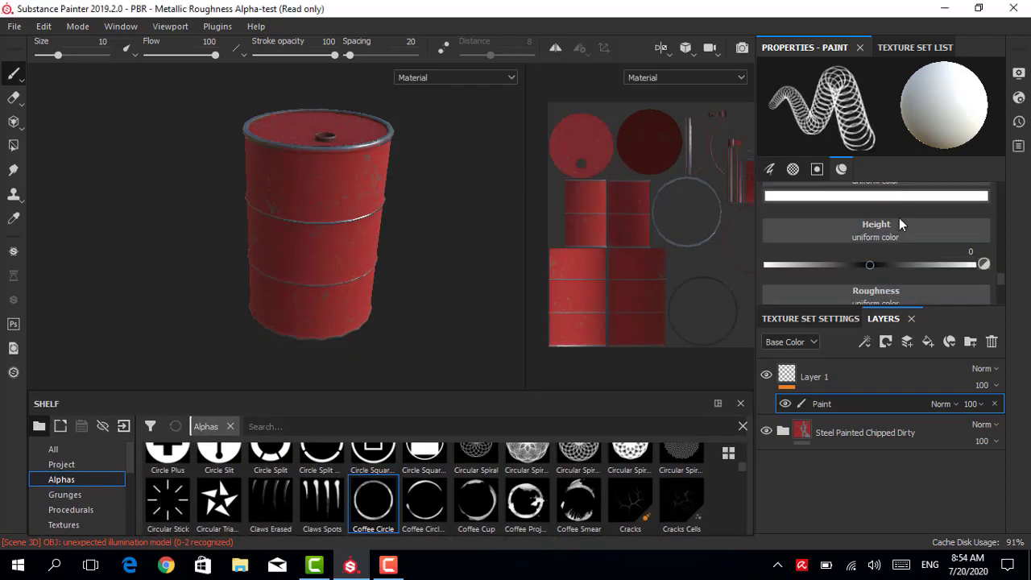
Set the paint colour to yellow-orange and brush size to about 55, then stamp a ring on the barrel
left_click(790, 241)
mouse_move(952, 294)
left_mouse_down()
mouse_move(956, 388)
mouse_move(954, 380)
left_mouse_up()
left_click(922, 304)
left_click(915, 285)
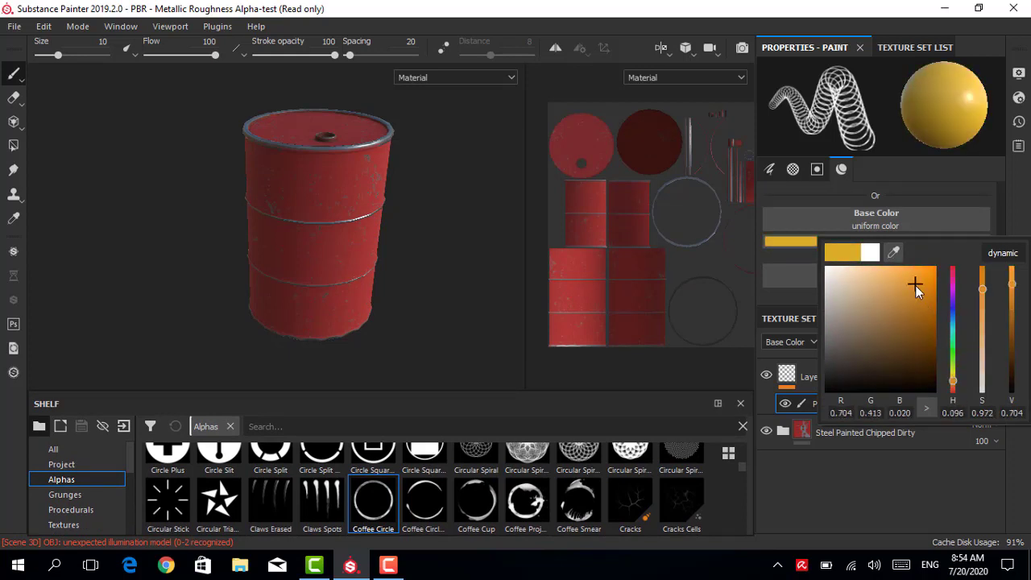
left_click(327, 259)
scroll(439, 218, "up", 3)
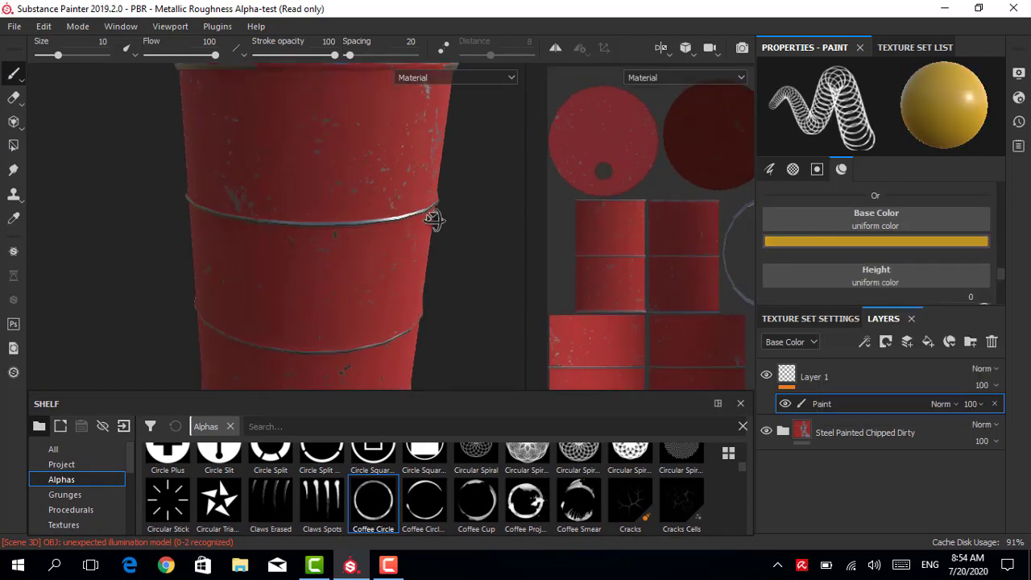
scroll(341, 301, "up", 2)
scroll(341, 300, "up", 2)
left_click_drag(58, 55, 92, 59)
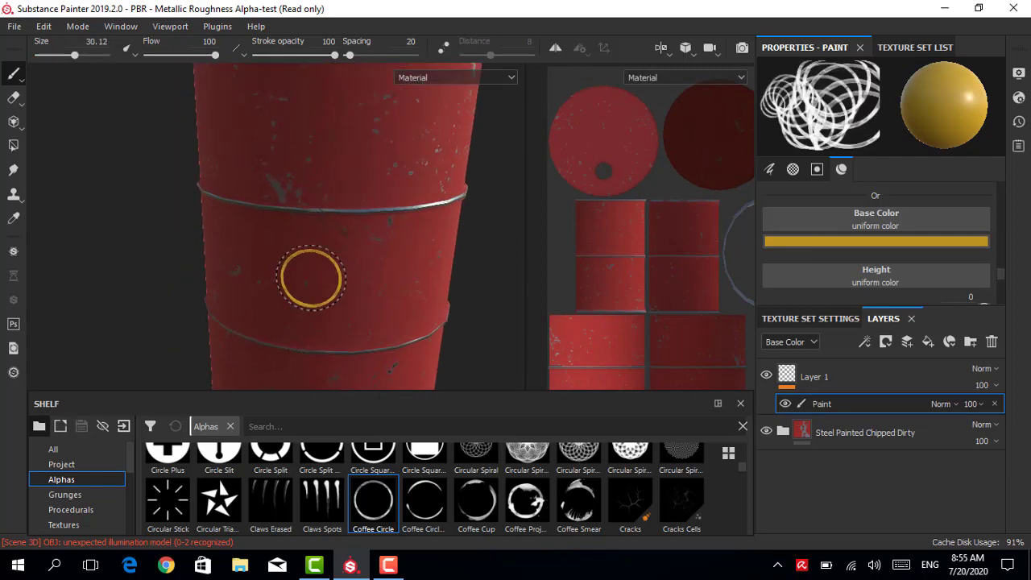
left_click(340, 279)
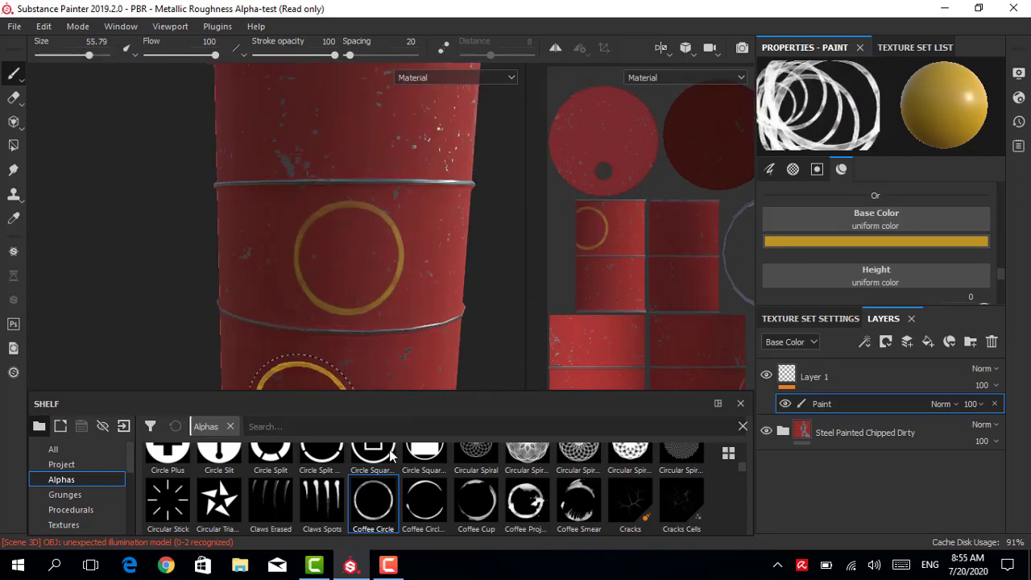
Stamp the Sign Flammable alpha at size about 49 on the barrel's side, then enlarge the shelf
left_click_drag(483, 393, 483, 207)
scroll(495, 369, "down", 3)
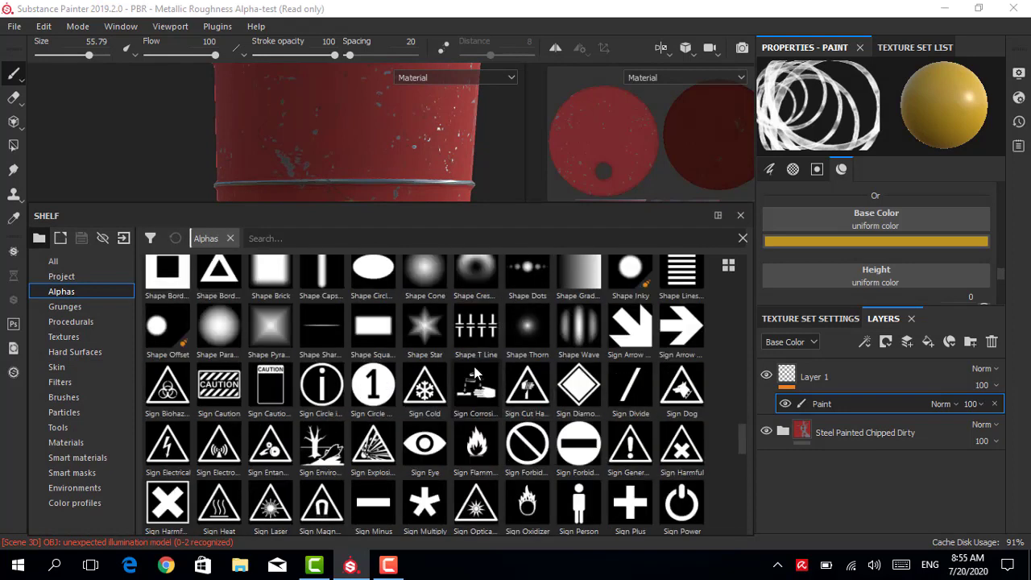
left_click(477, 445)
left_click_drag(513, 202, 492, 419)
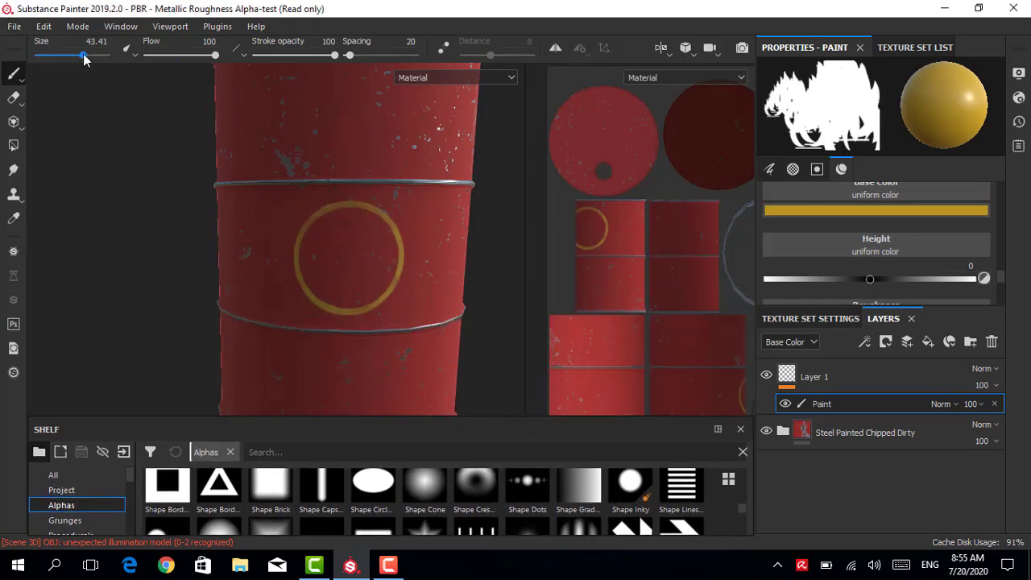
left_click_drag(83, 56, 85, 57)
left_click(348, 259)
left_click_drag(347, 259, 131, 221, "alt")
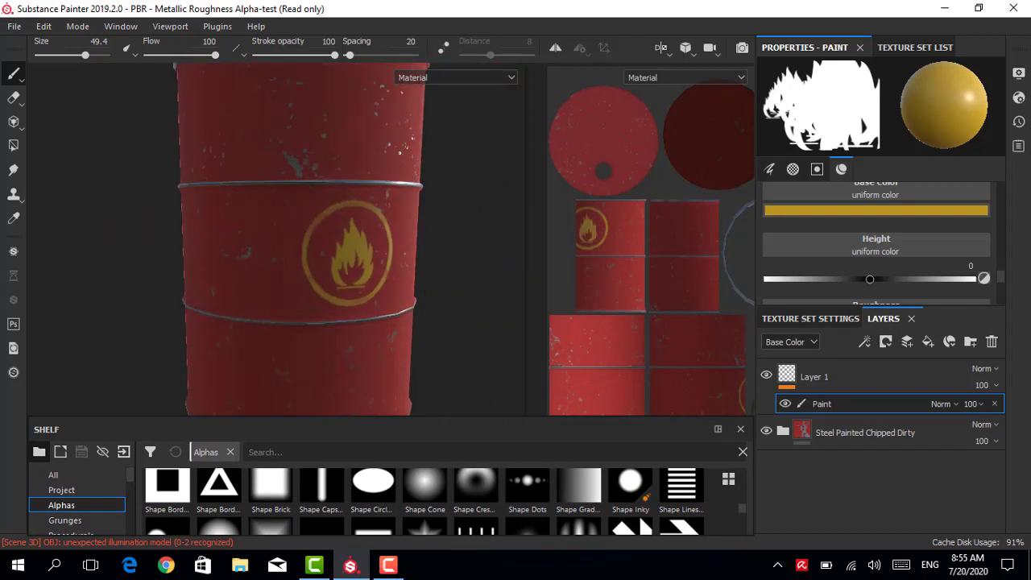
left_click_drag(225, 414, 224, 338)
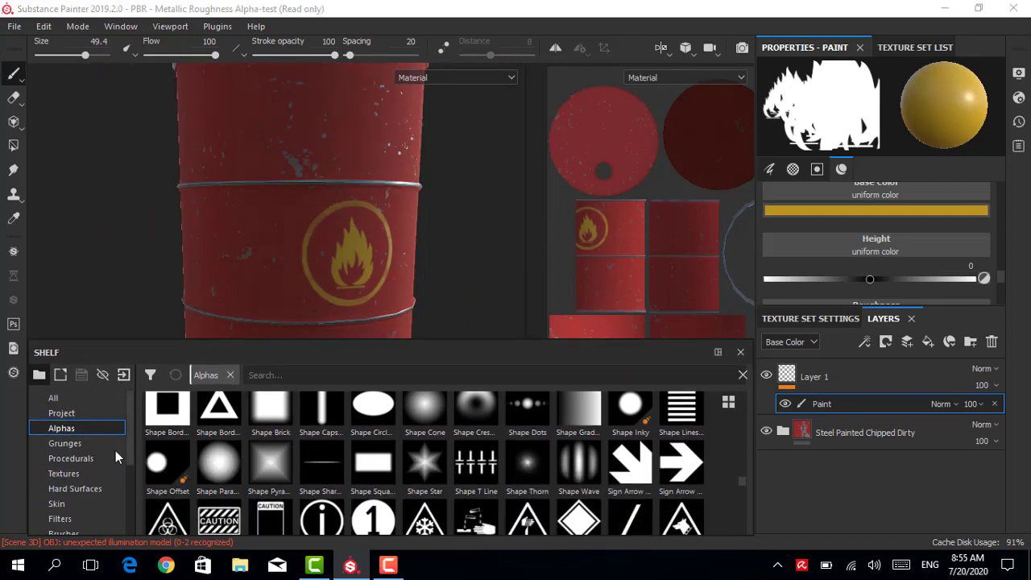
Apply the Dust smart material and darken the Dust Details and Dust Base colours to dark brown
left_click(77, 504)
type("d")
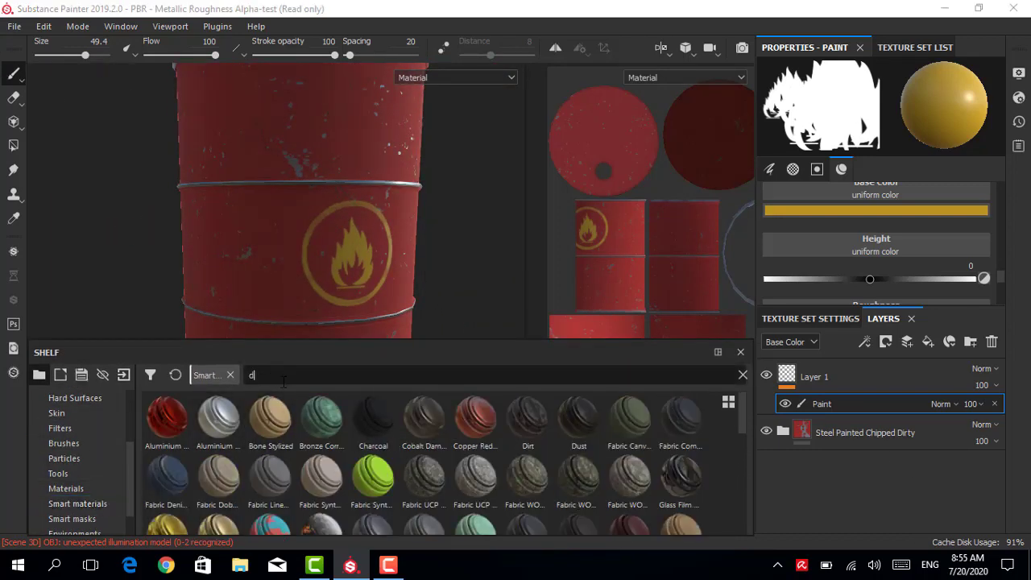
type("us")
left_click_drag(167, 418, 295, 418)
mouse_move(424, 339)
left_mouse_down()
mouse_move(280, 182)
mouse_move(322, 258)
left_mouse_up()
left_click(782, 376)
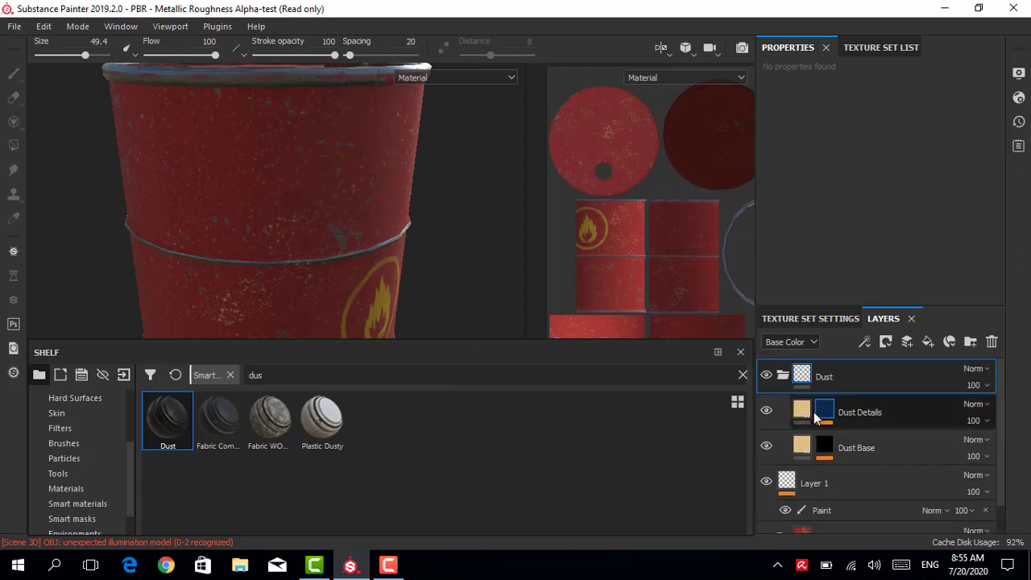
left_click(814, 411)
scroll(867, 250, "down", 3)
left_click(790, 231)
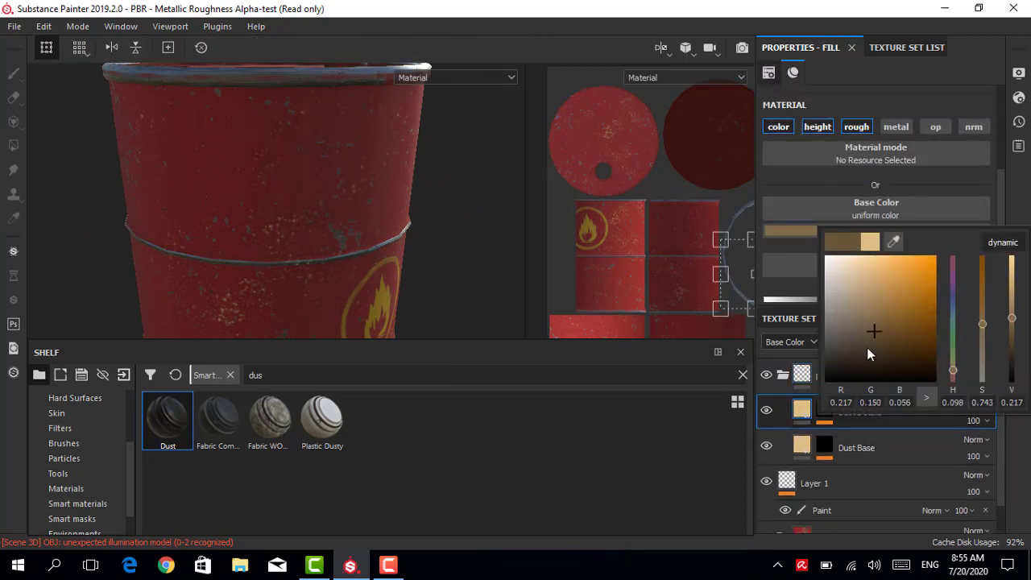
left_click(802, 448)
left_click(806, 231)
mouse_move(829, 270)
left_mouse_down()
mouse_move(845, 331)
mouse_move(940, 380)
mouse_move(889, 332)
left_mouse_up()
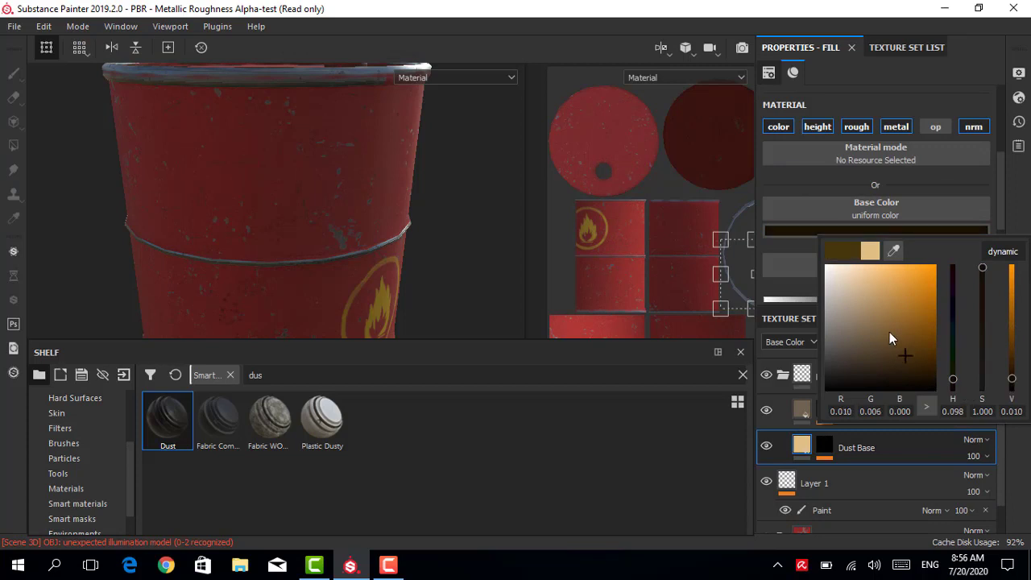
left_click(490, 364)
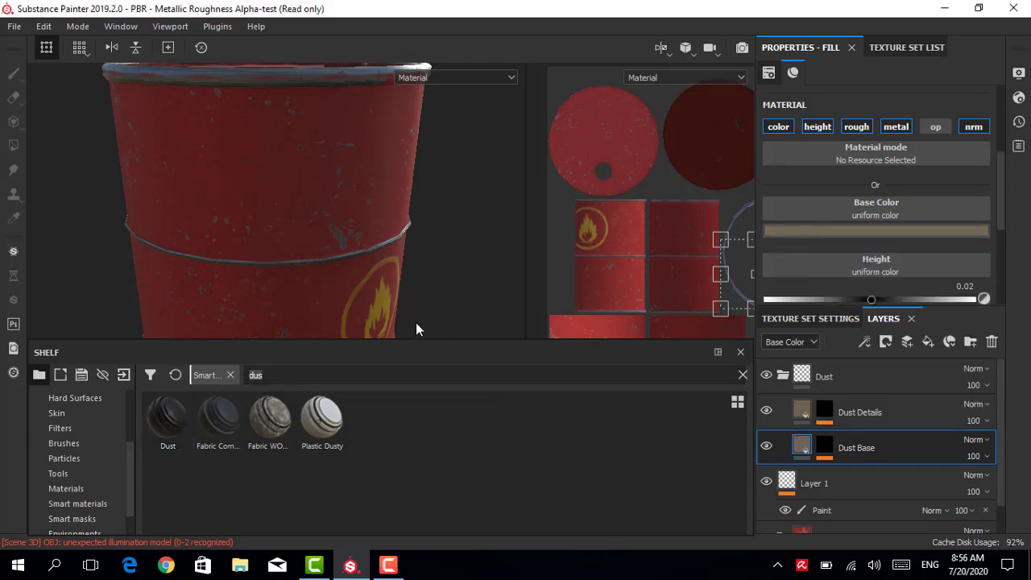
Apply the Dirt smart material and set its Gradient filter's Color 1 offset to 0.5
type("d")
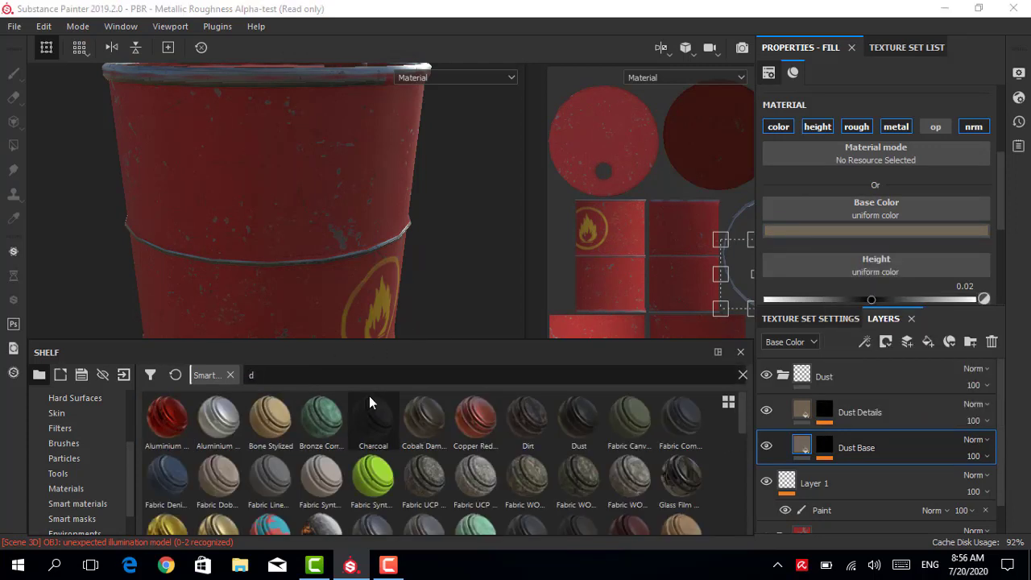
type("i")
mouse_move(219, 417)
left_mouse_down()
mouse_move(352, 246)
mouse_move(266, 204)
left_mouse_up()
scroll(352, 246, "down", 5)
left_click(784, 377)
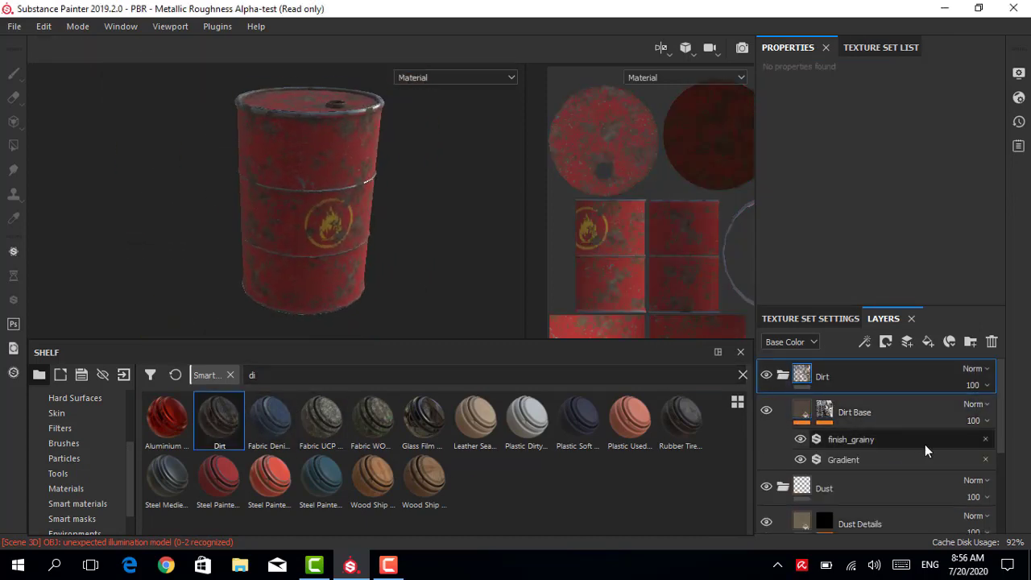
left_click(906, 439)
scroll(862, 278, "down", 2)
left_click(838, 459)
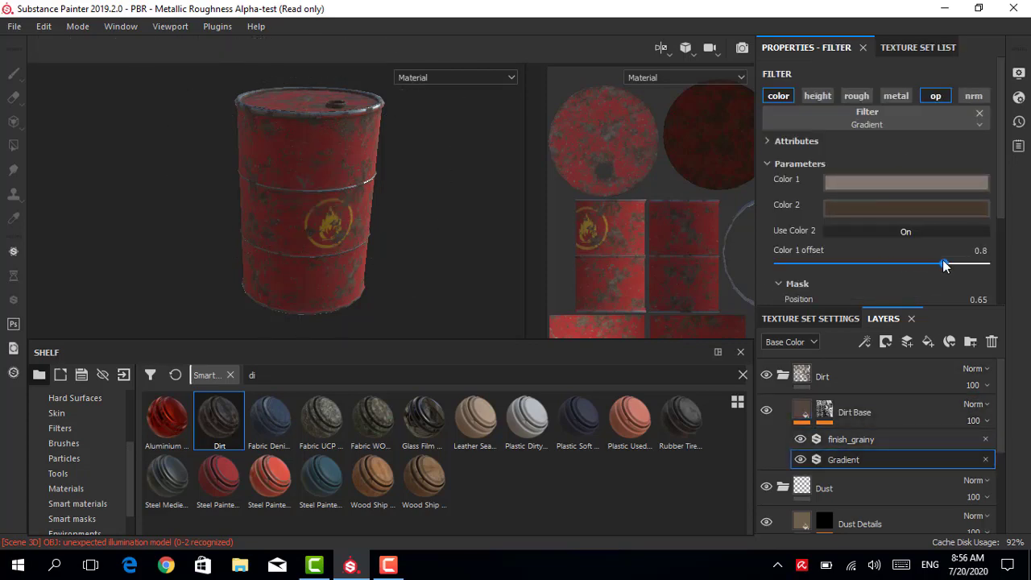
left_click_drag(944, 266, 882, 264)
mouse_move(322, 212)
left_mouse_down("alt")
mouse_move(348, 296)
mouse_move(270, 183)
mouse_move(181, 395)
left_mouse_up("alt")
left_click(89, 488)
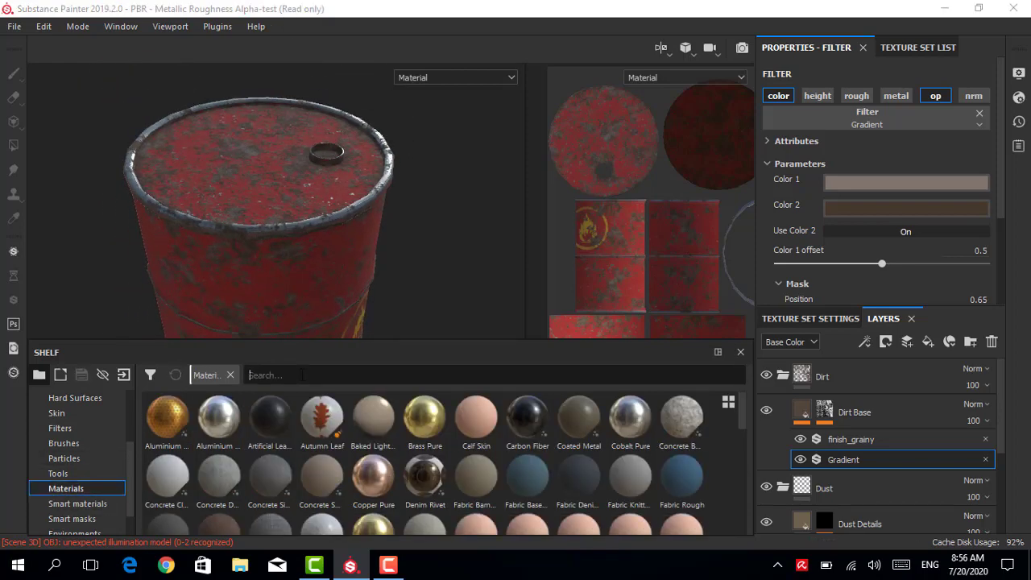
Add the Rust Coarse material and move its layer beneath Steel Painted Chipped Dirty
type("ru")
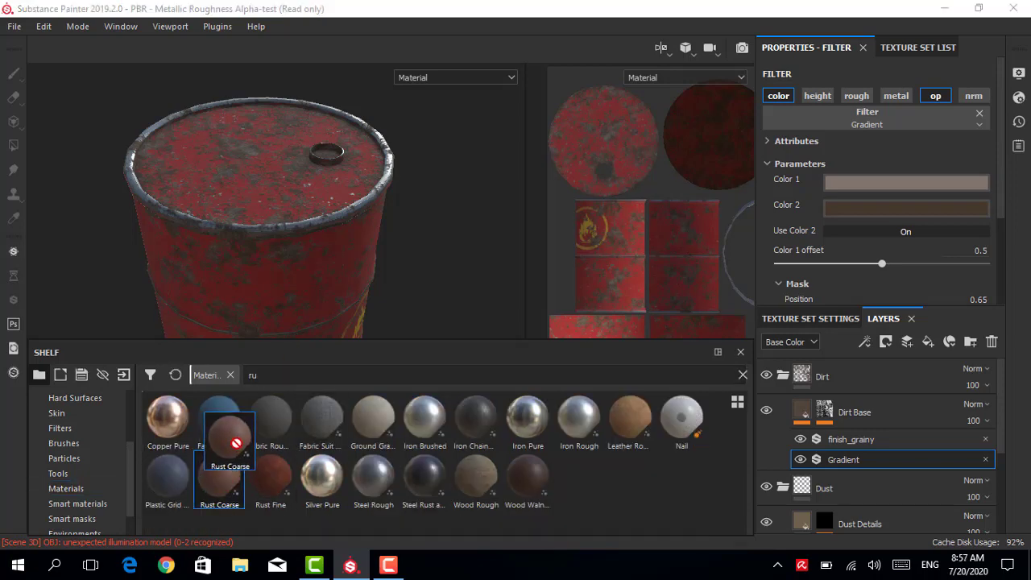
left_click_drag(236, 442, 287, 211)
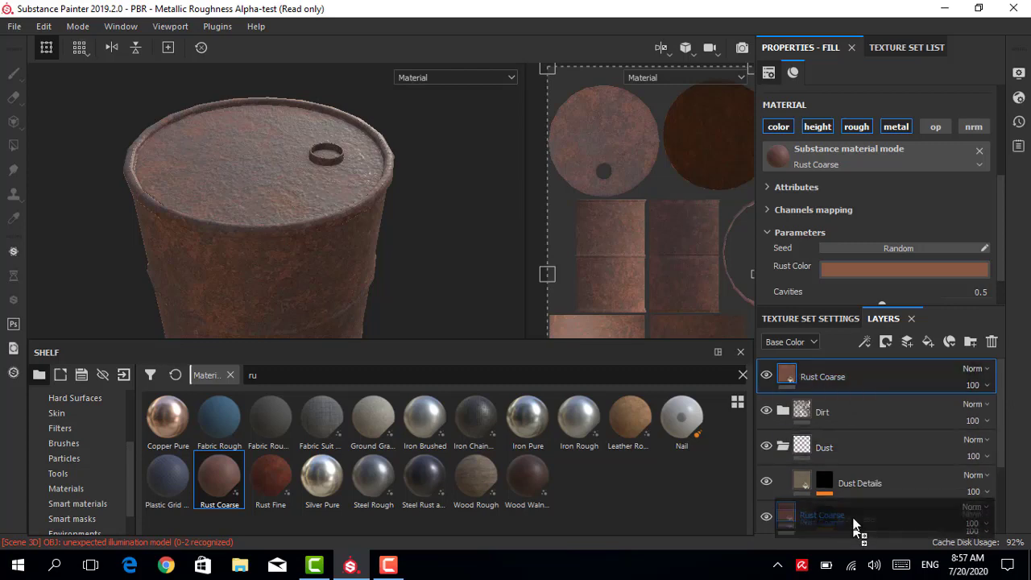
left_click_drag(782, 447, 851, 435)
scroll(338, 234, "up", 3)
left_click_drag(339, 235, 320, 234, "alt")
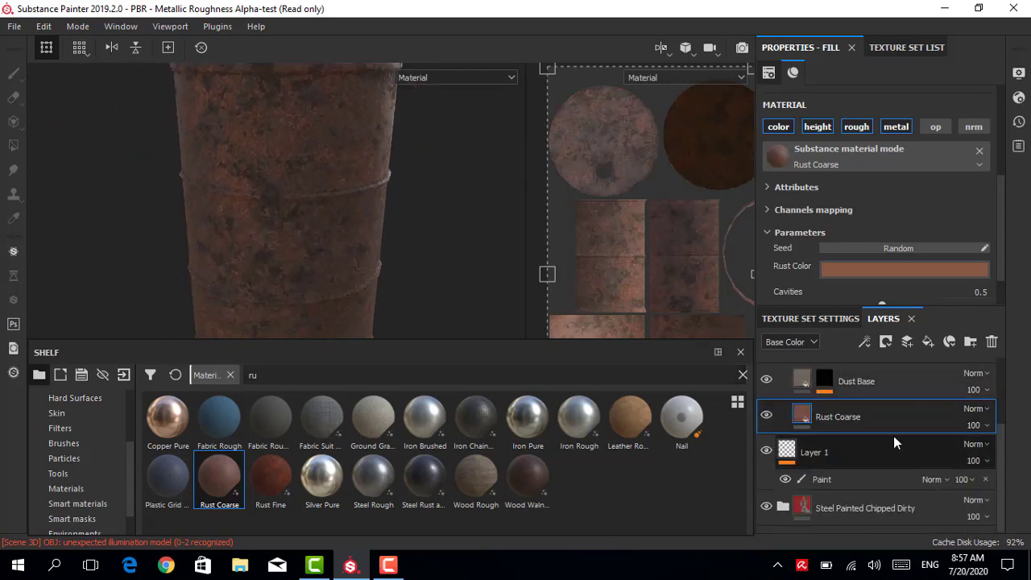
scroll(329, 234, "down", 3)
left_click(856, 475)
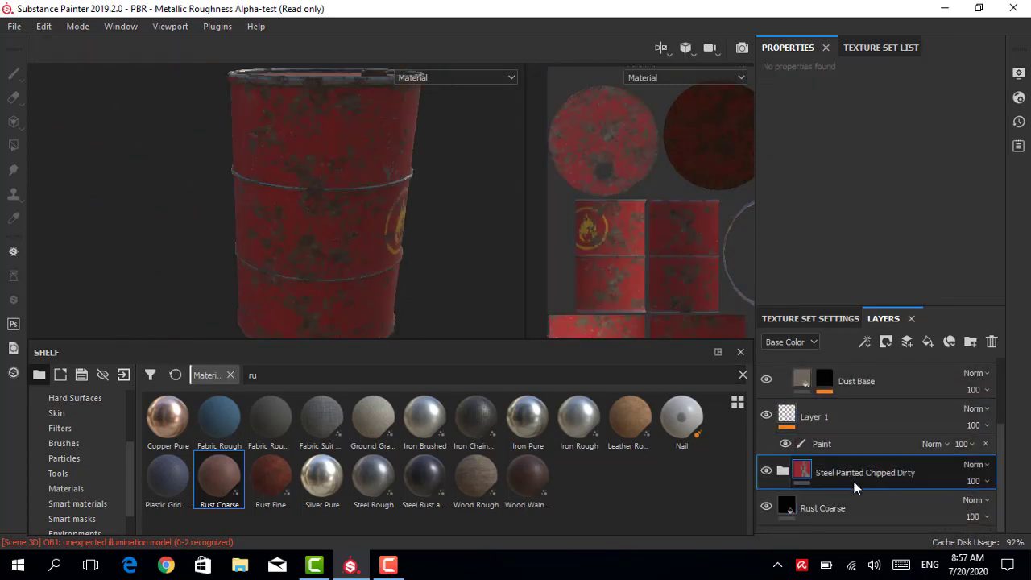
Paint rust patches with the Dirt 1 brush over the barrel's bottom, sides and top rim
left_click(64, 443)
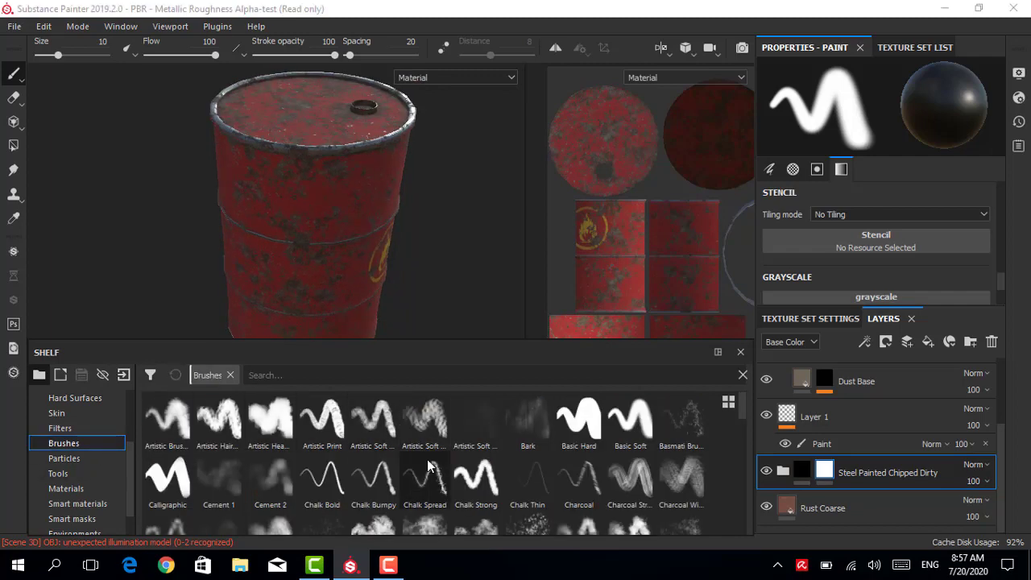
scroll(509, 414, "down", 3)
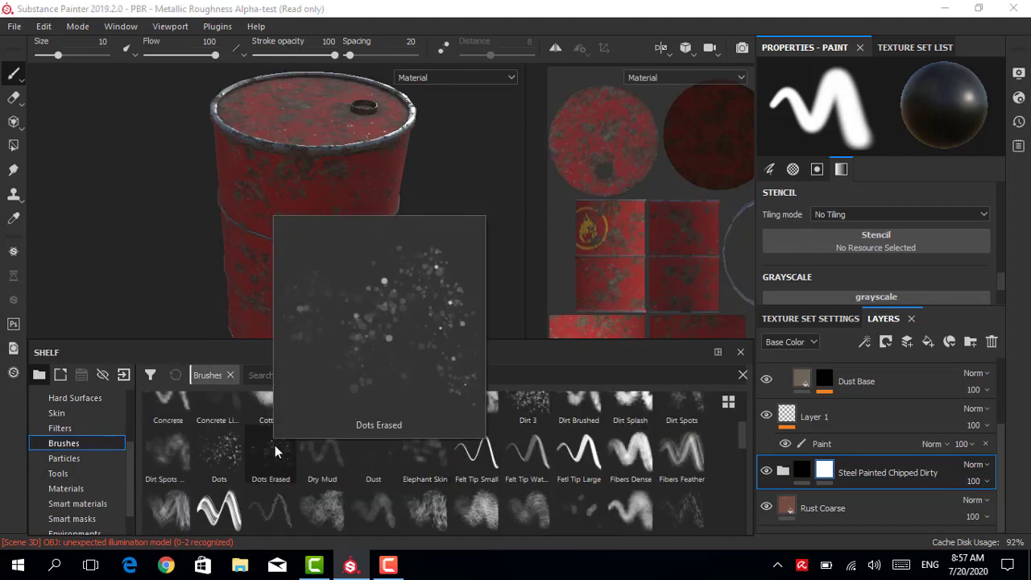
left_click(424, 407)
scroll(307, 211, "up", 5)
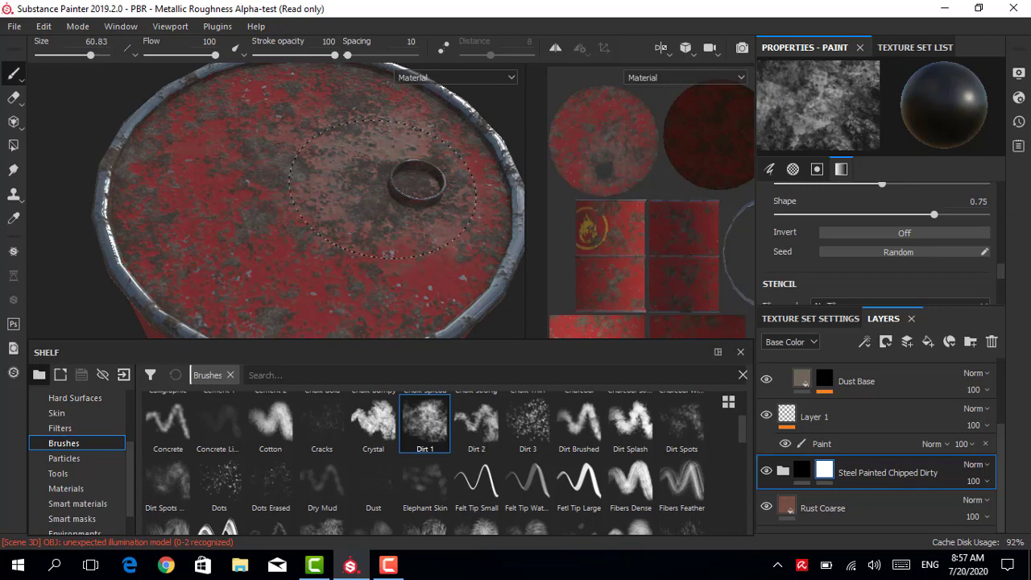
mouse_move(383, 186)
left_mouse_down("alt")
mouse_move(201, 227)
mouse_move(258, 108)
mouse_move(201, 174)
left_mouse_up("alt")
scroll(242, 163, "down", 2)
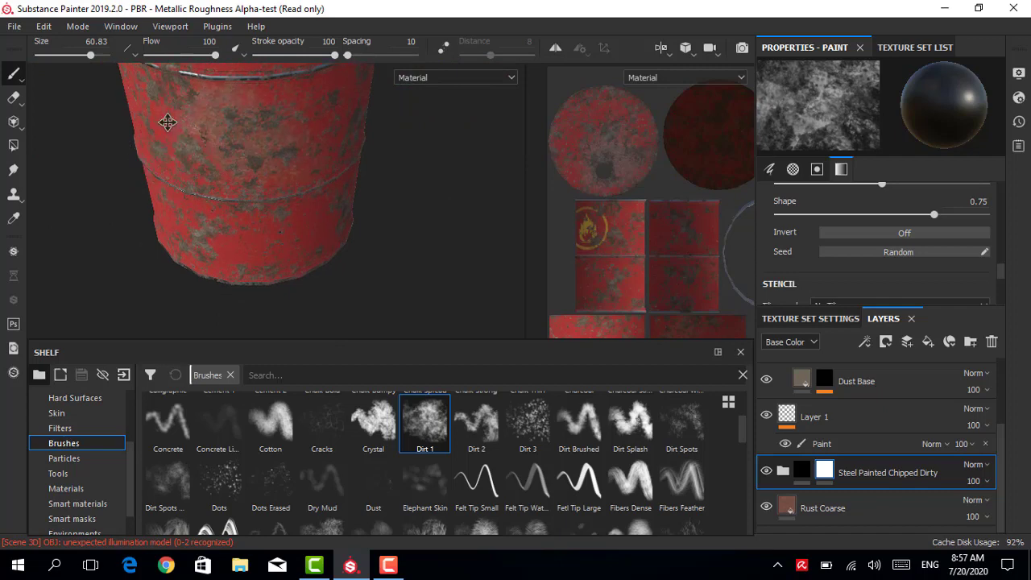
left_click_drag(166, 121, 213, 172, "alt")
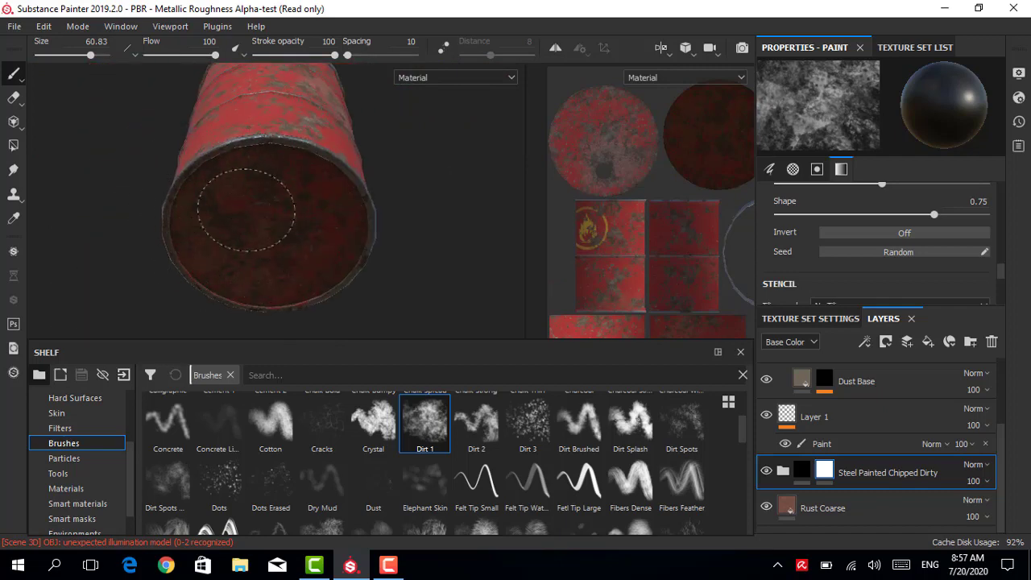
right_click_drag(245, 209, 403, 207, "alt")
mouse_move(402, 207)
left_mouse_down("alt")
mouse_move(288, 287)
mouse_move(126, 174)
mouse_move(173, 205)
mouse_move(250, 196)
mouse_move(57, 166)
mouse_move(287, 190)
left_mouse_up("alt")
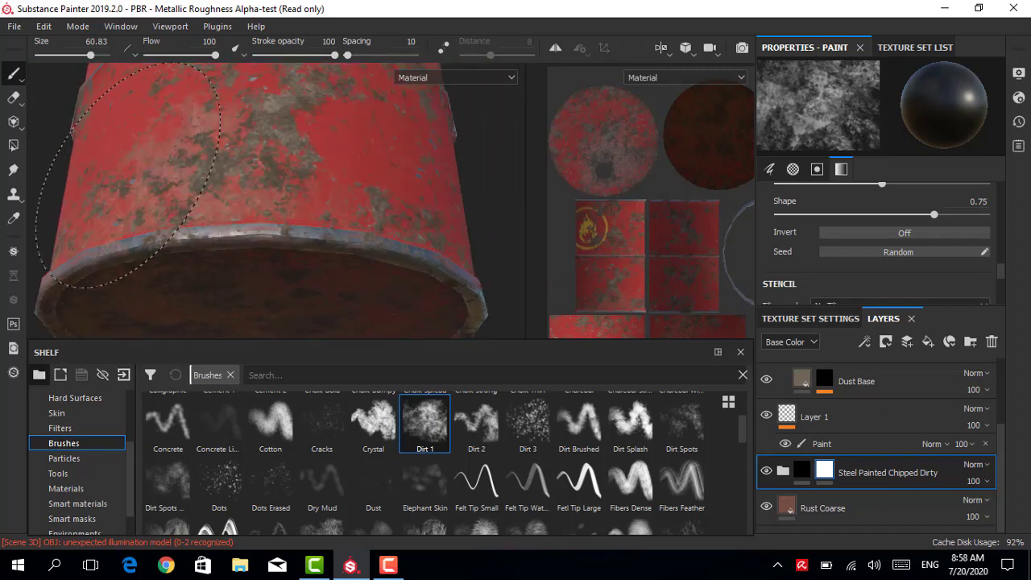
left_click(127, 174)
left_click(173, 205)
left_click(250, 195)
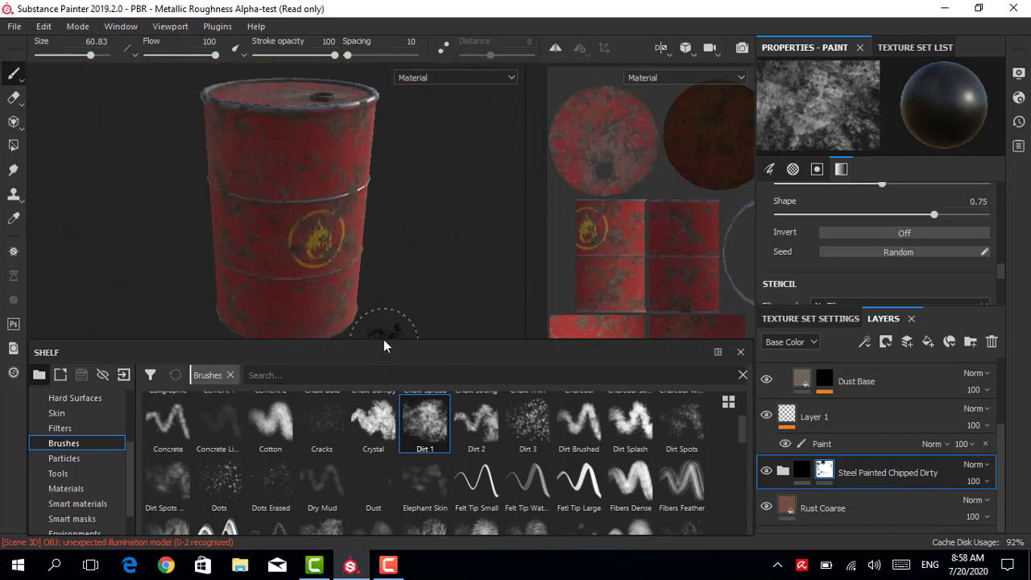
Enlarge the 3D view and rotate the environment lighting to brighten the barrel
left_click_drag(381, 342, 381, 434)
mouse_move(535, 230)
left_mouse_down()
mouse_move(551, 230)
mouse_move(352, 228)
mouse_move(392, 223)
mouse_move(99, 239)
mouse_move(302, 233)
mouse_move(244, 230)
left_mouse_up()
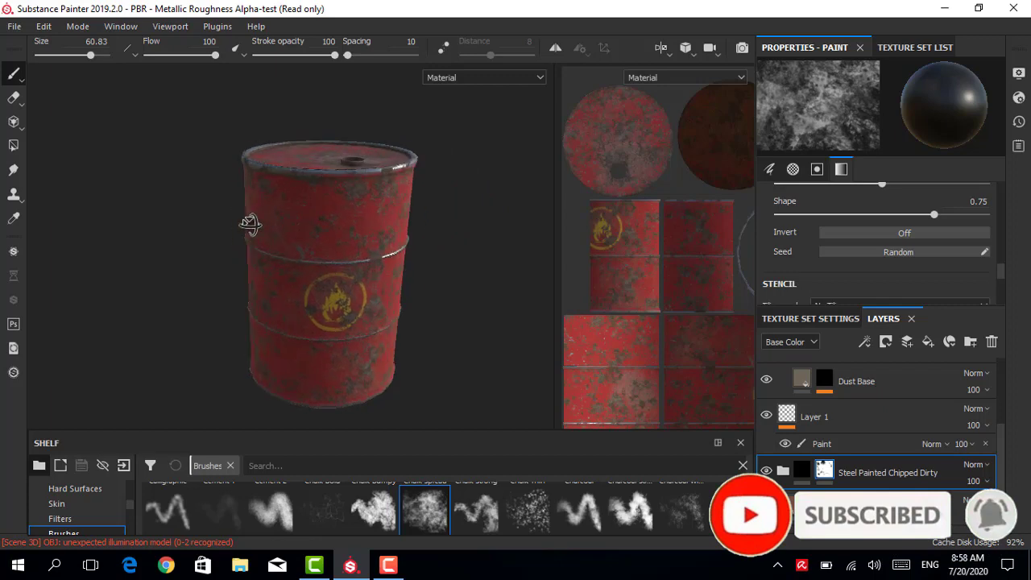
mouse_move(275, 212)
right_mouse_down("shift")
mouse_move(428, 204)
mouse_move(223, 218)
mouse_move(523, 220)
mouse_move(428, 214)
right_mouse_up("shift")
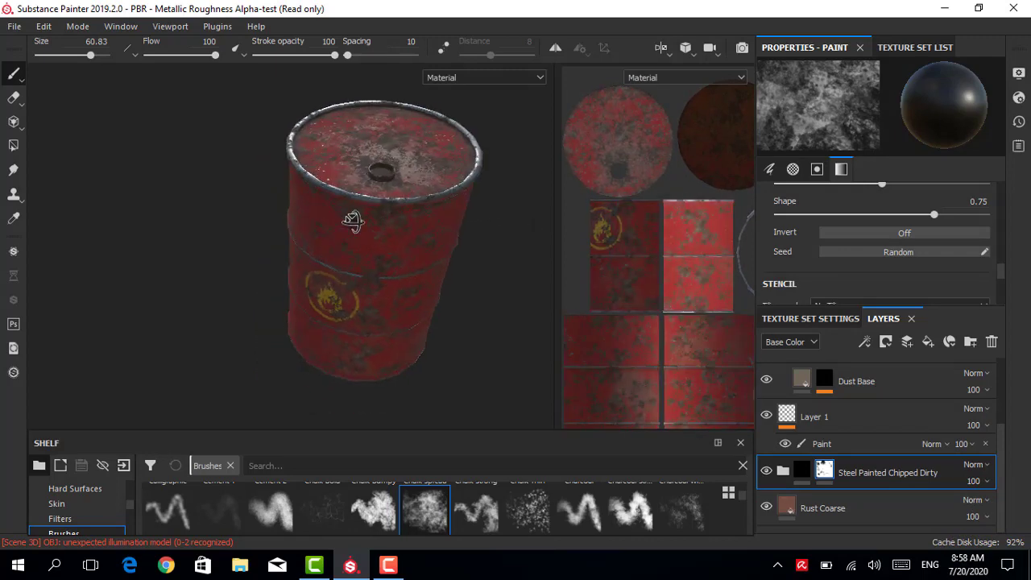
mouse_move(353, 221)
left_mouse_down("alt")
mouse_move(421, 203)
mouse_move(277, 202)
mouse_move(421, 208)
left_mouse_up("alt")
mouse_move(422, 214)
right_mouse_down("shift")
mouse_move(437, 217)
mouse_move(374, 221)
right_mouse_up("shift")
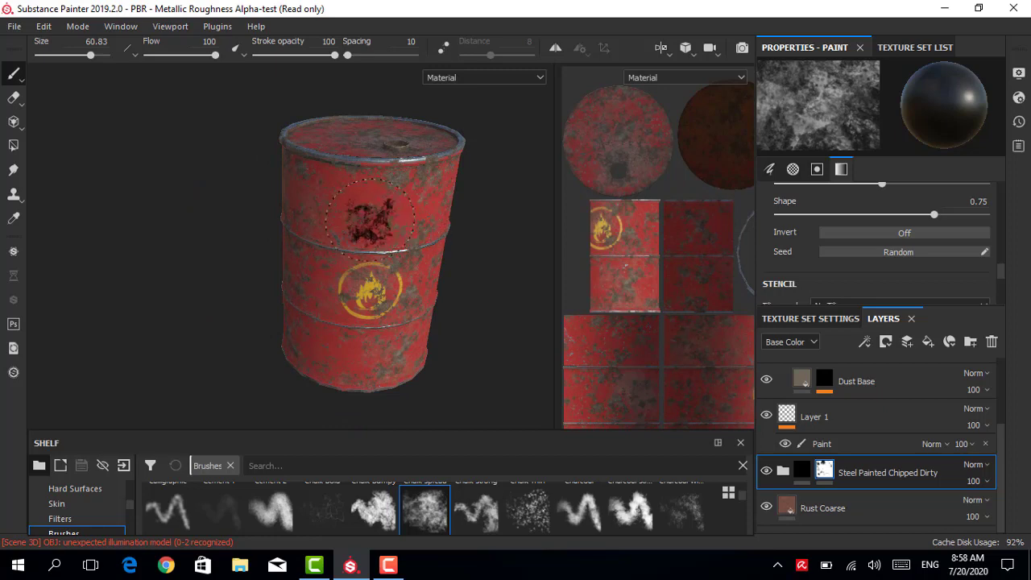
key("super")
key("super")
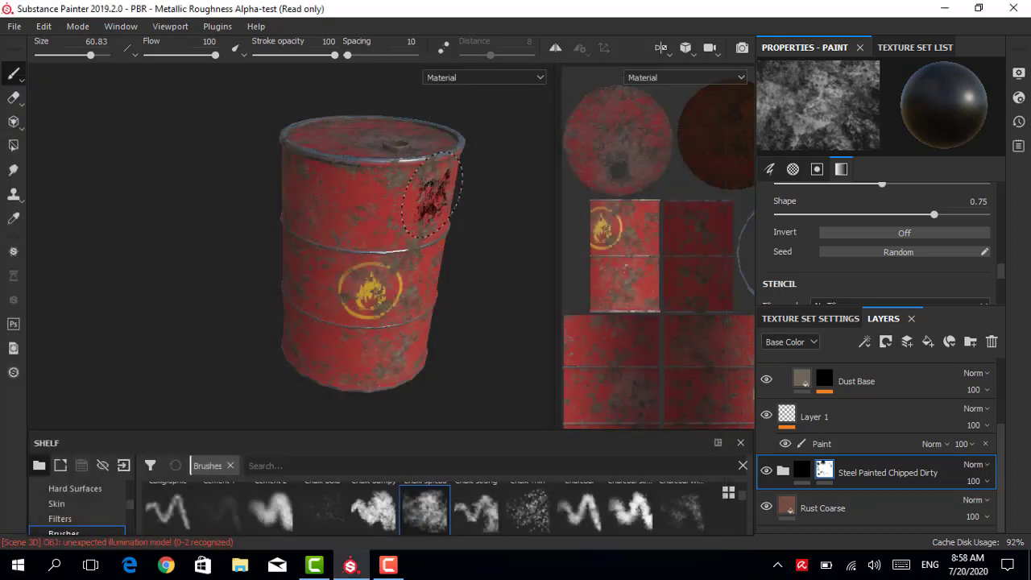
mouse_move(386, 223)
left_mouse_down("alt")
mouse_move(283, 214)
mouse_move(462, 153)
mouse_move(548, 207)
mouse_move(405, 246)
mouse_move(350, 172)
mouse_move(442, 123)
mouse_move(490, 64)
mouse_move(439, 166)
left_mouse_up("alt")
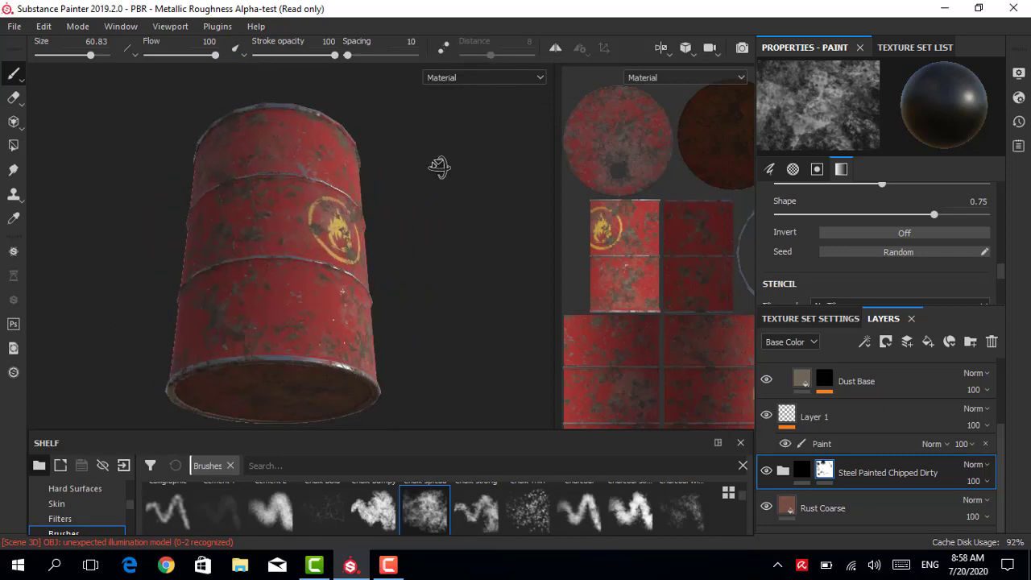